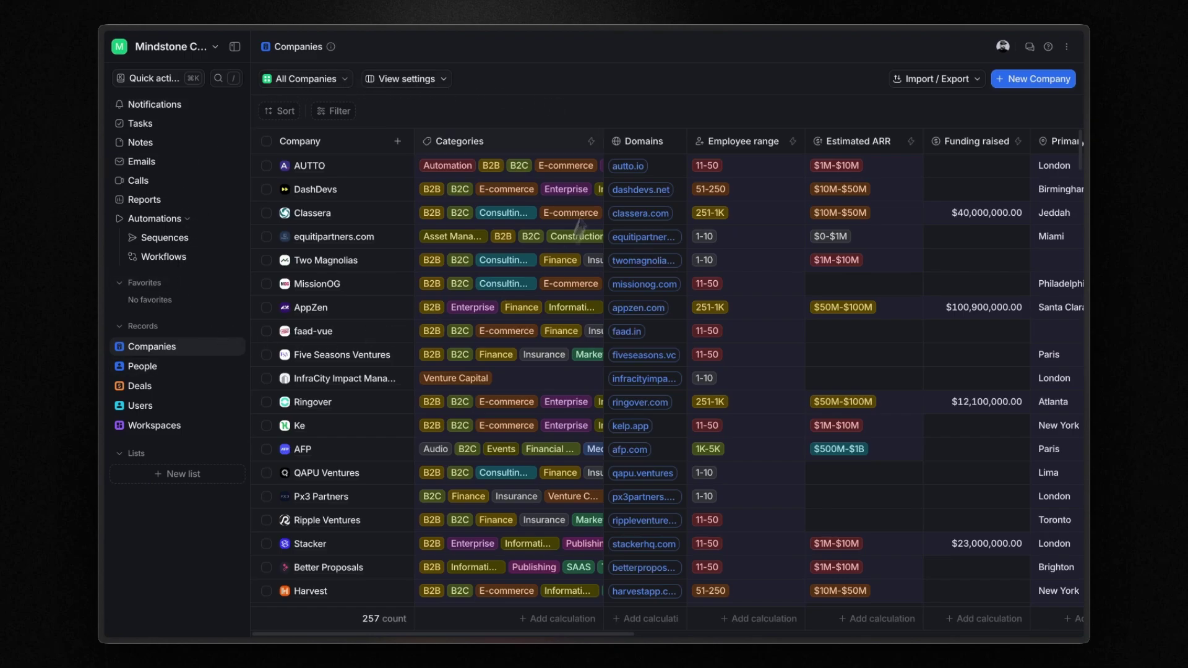
- Glance at the workspace menu, then search records for '/apple' and close the search
{"action": "left_click", "coordinate": [180, 48]}
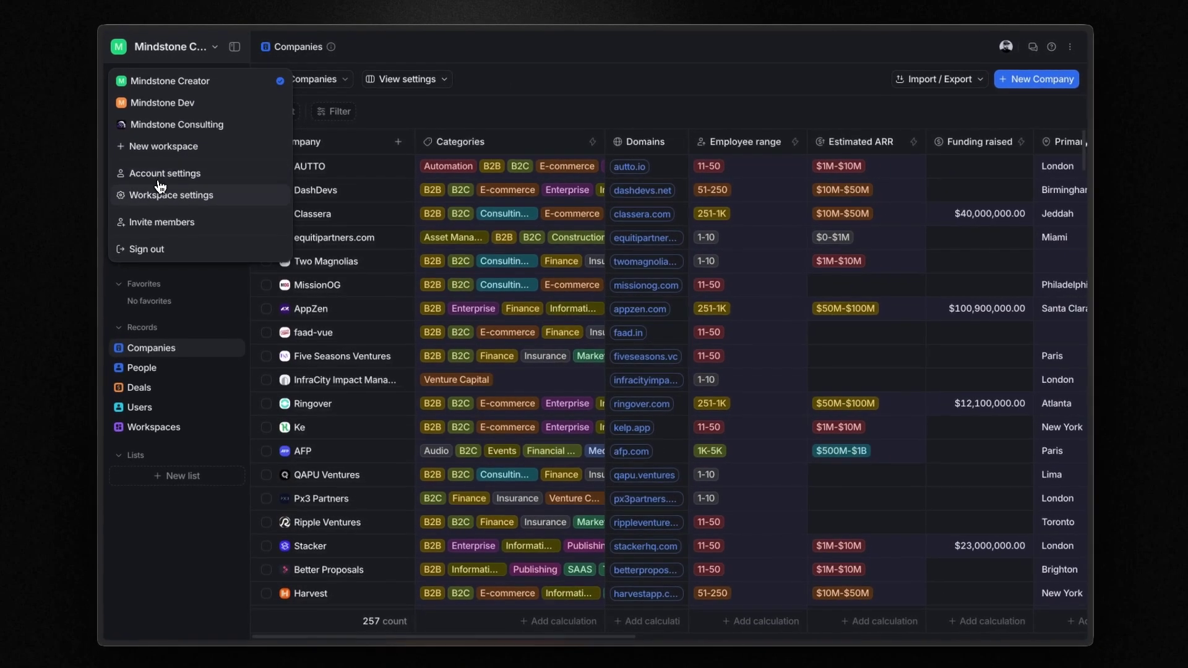
{"action": "left_click", "coordinate": [468, 125]}
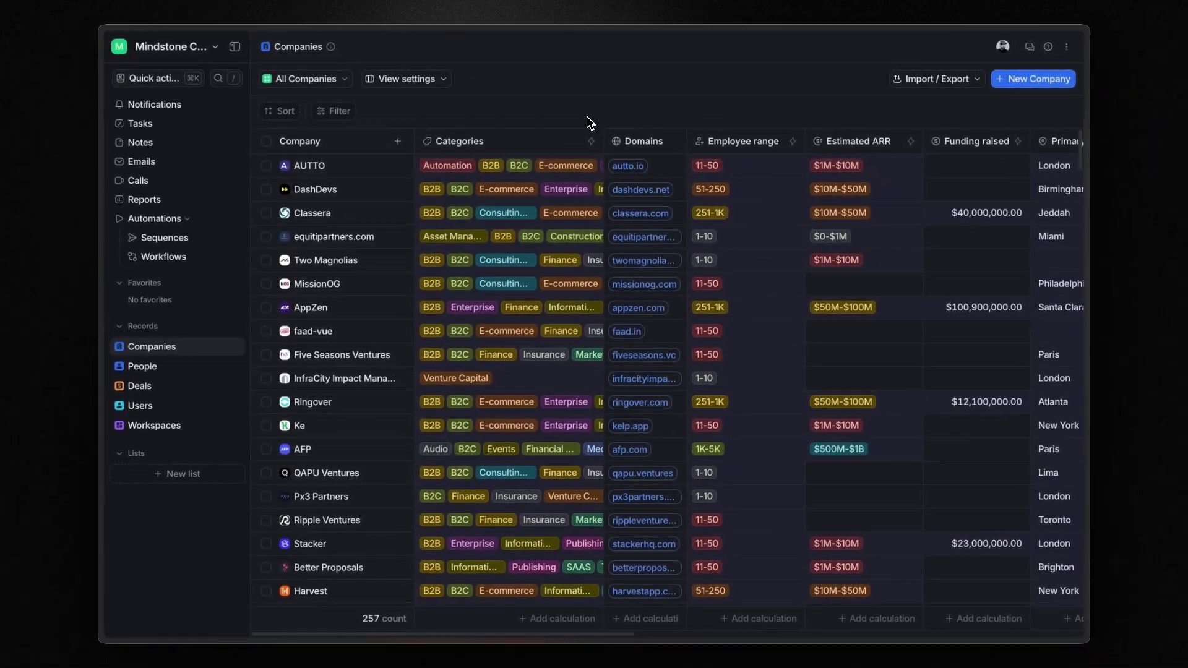
{"action": "key", "text": "super+k"}
{"action": "scroll", "coordinate": [544, 299], "scroll_direction": "down", "scroll_amount": 5}
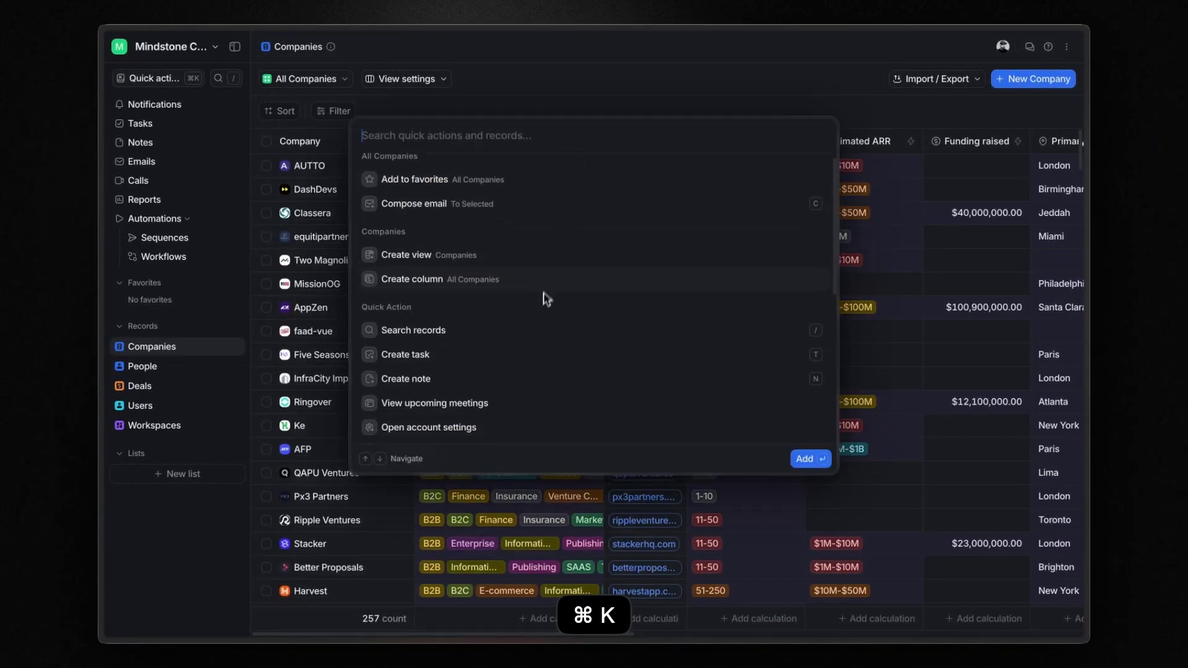
{"action": "left_click", "coordinate": [567, 102]}
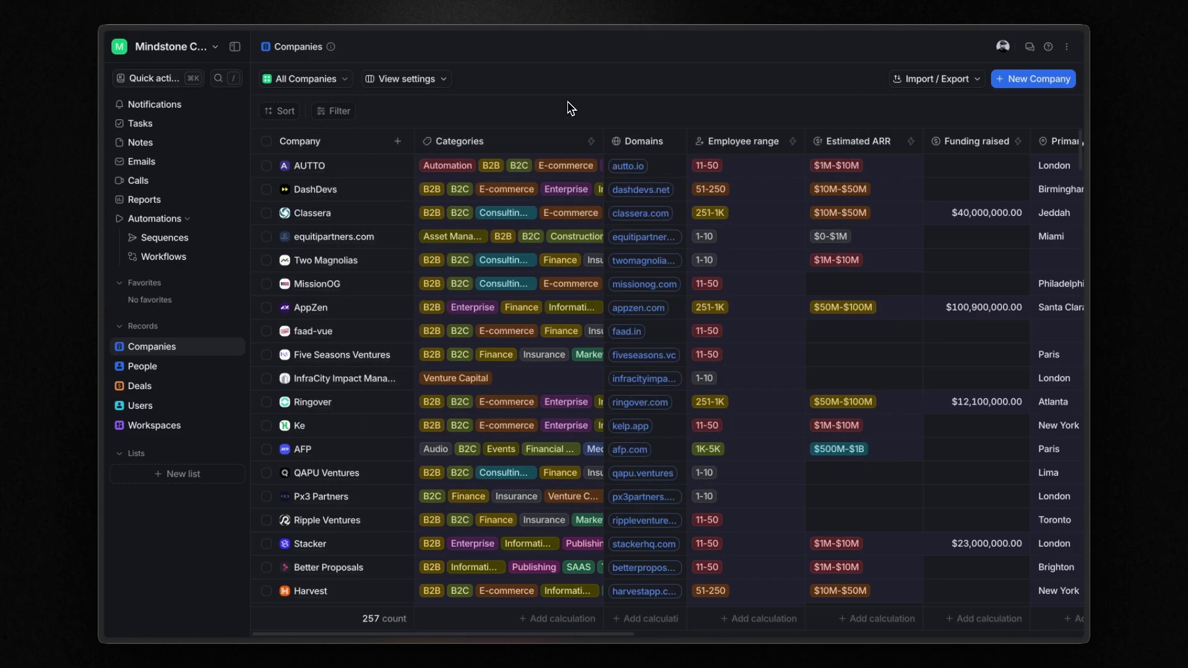
{"action": "type", "text": "/"}
{"action": "type", "text": "apple"}
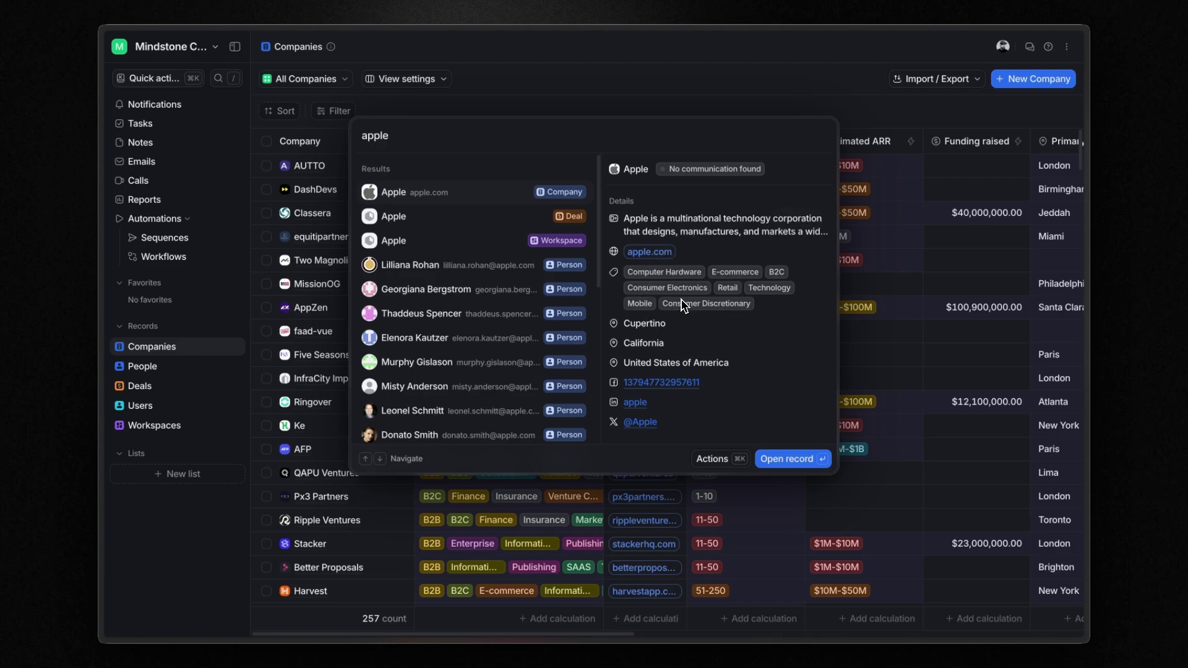
{"action": "left_click", "coordinate": [697, 111]}
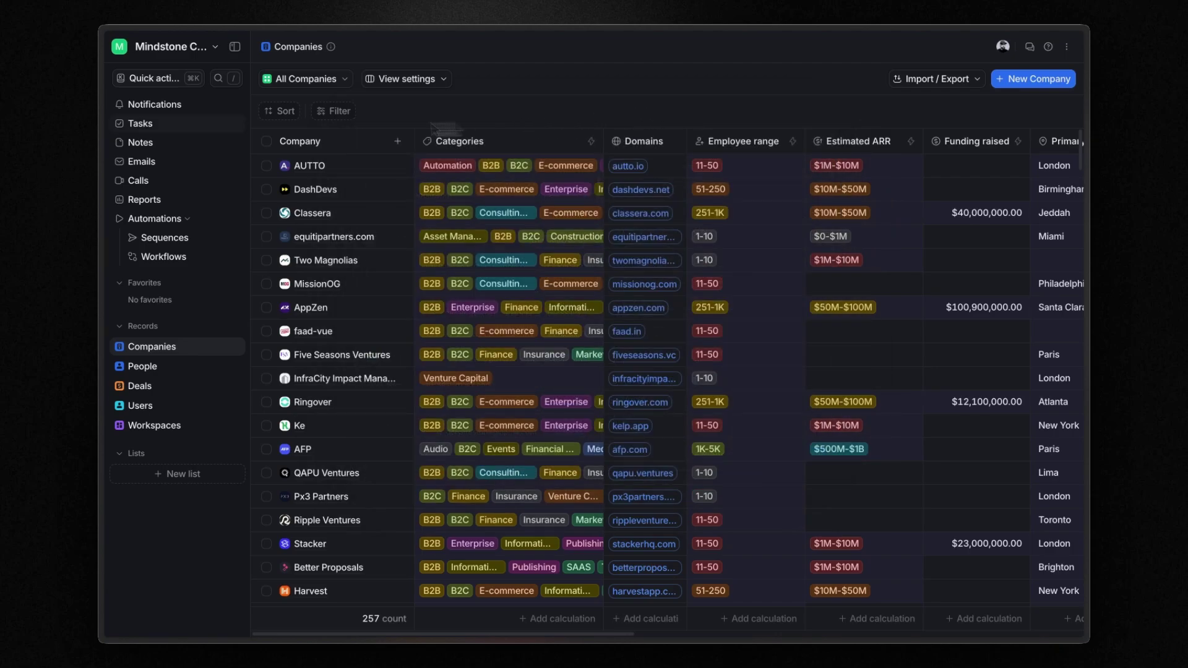
- Browse the Notifications, Tasks, Notes and Reports pages from the sidebar
{"action": "left_click", "coordinate": [163, 110]}
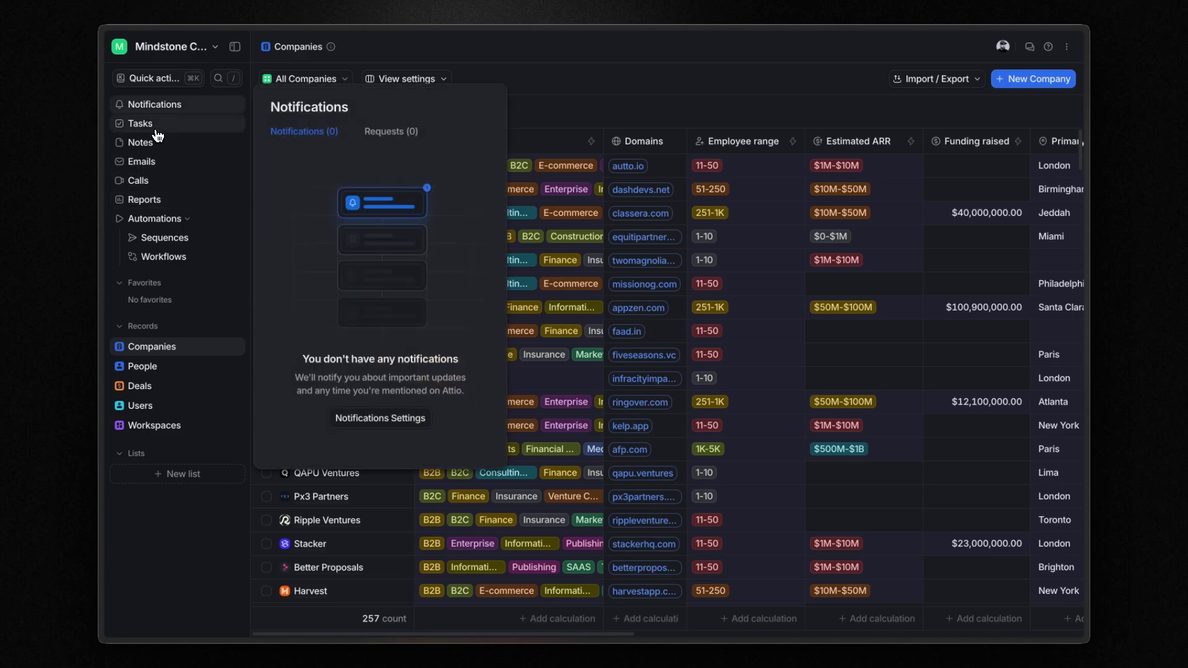
{"action": "left_click", "coordinate": [154, 130]}
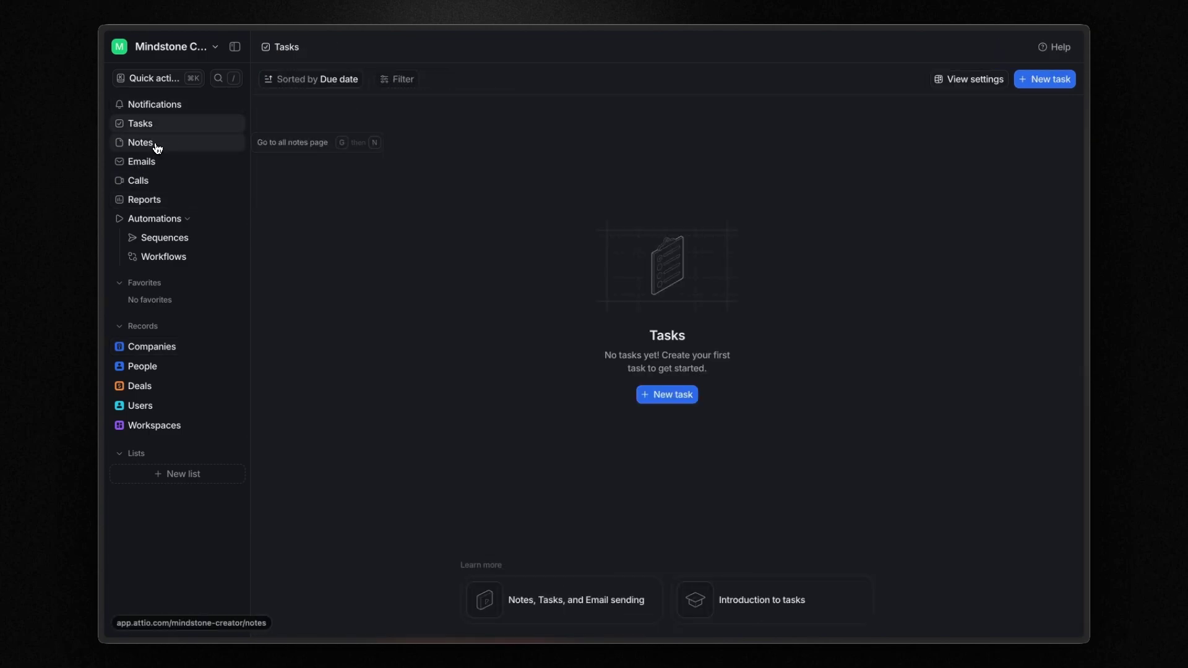
{"action": "left_click", "coordinate": [158, 146]}
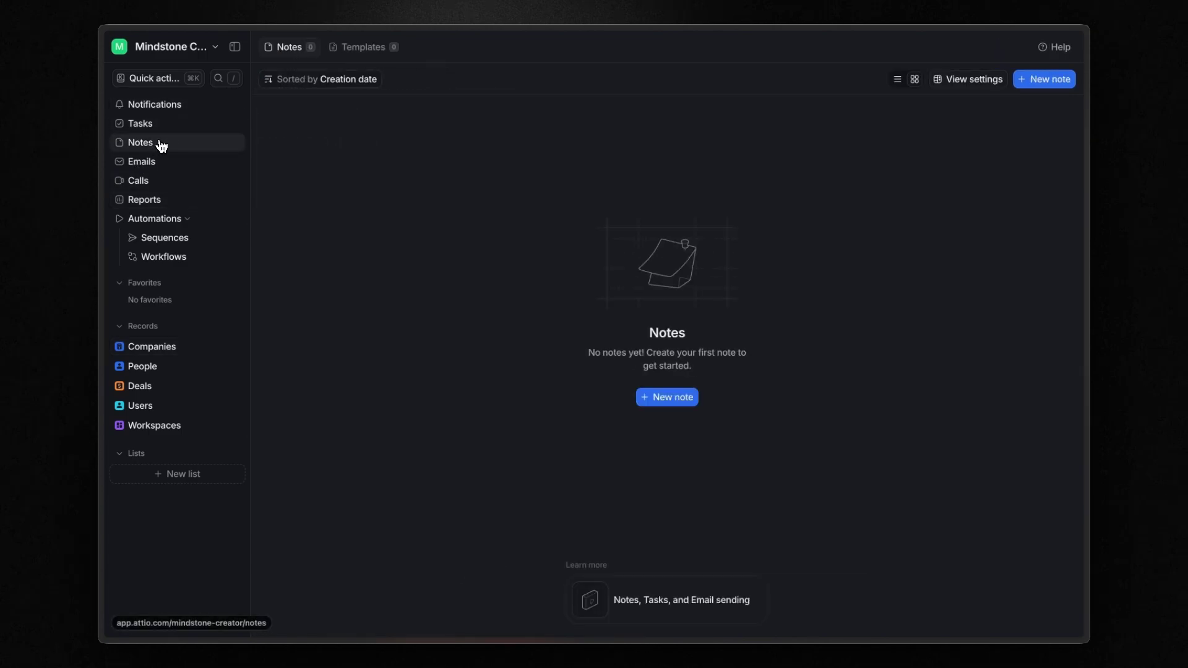
{"action": "left_click", "coordinate": [154, 202]}
- Open the Sales - Pipeline Reports dashboard and scroll through its ARR, location and stage charts
{"action": "left_click", "coordinate": [323, 292]}
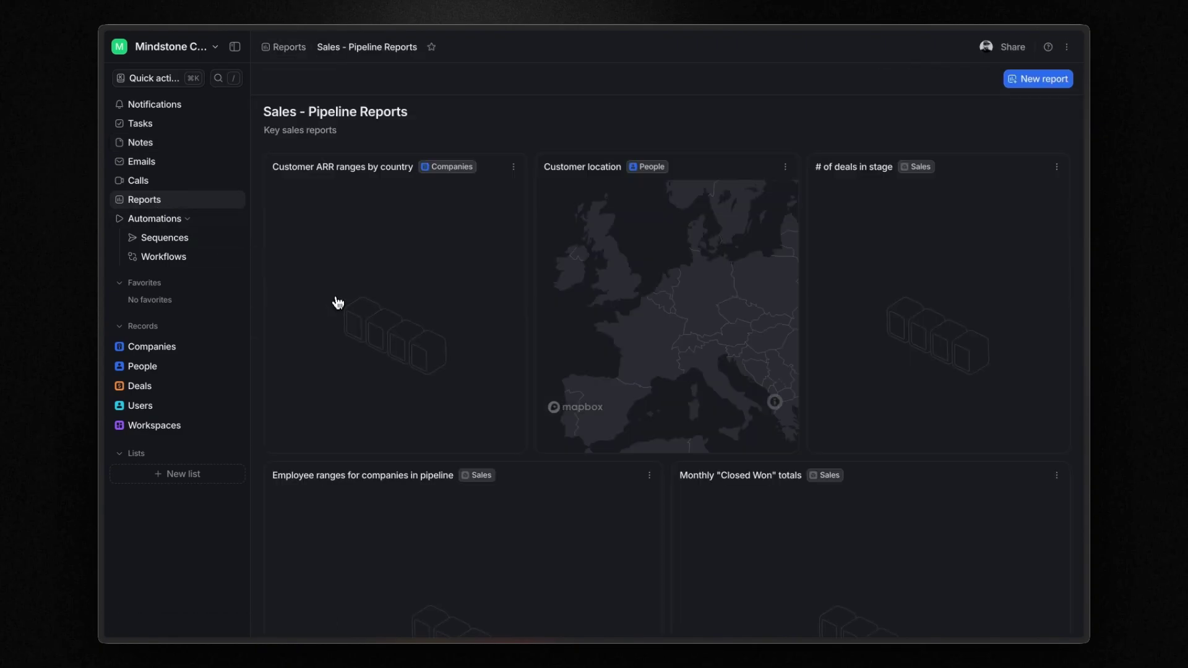
{"action": "scroll", "coordinate": [557, 421], "scroll_direction": "down", "scroll_amount": 6}
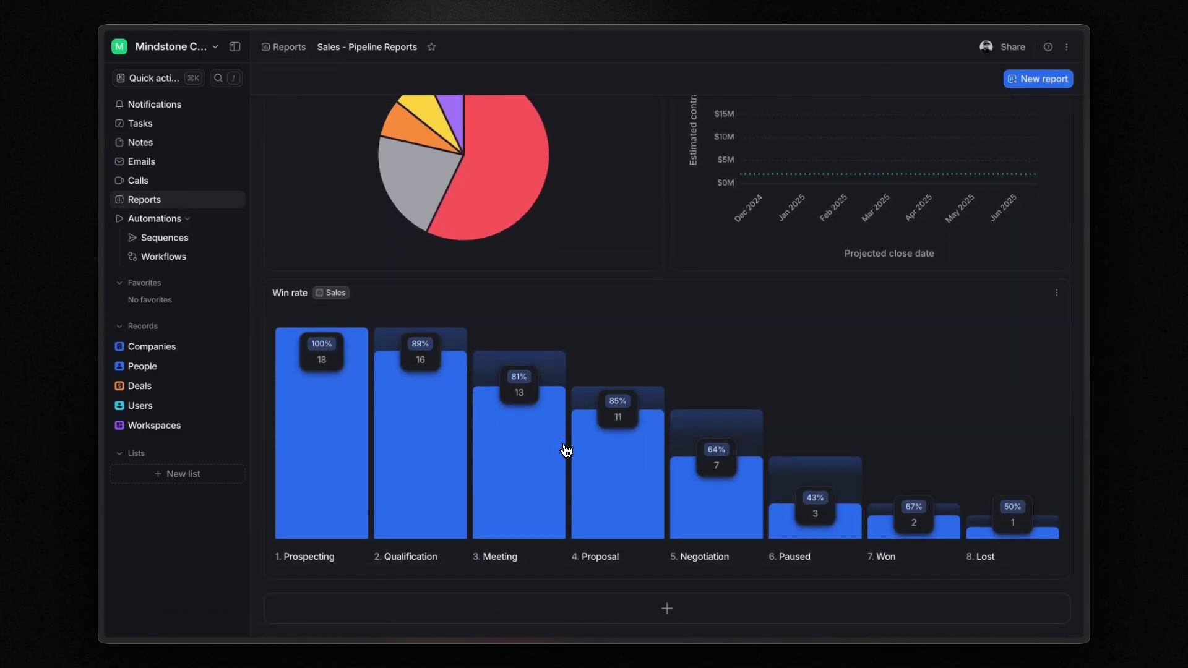
{"action": "scroll", "coordinate": [565, 452], "scroll_direction": "up", "scroll_amount": 8}
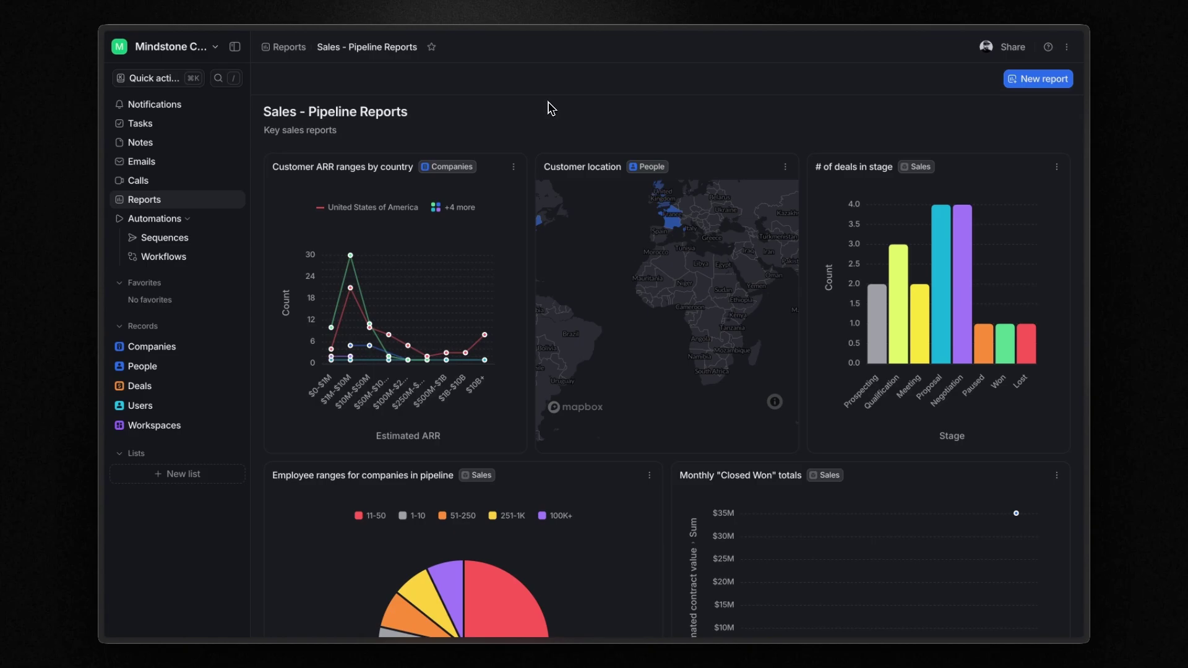
- Go to the workspace email and calendar settings via the workspace menu
{"action": "left_click", "coordinate": [185, 47]}
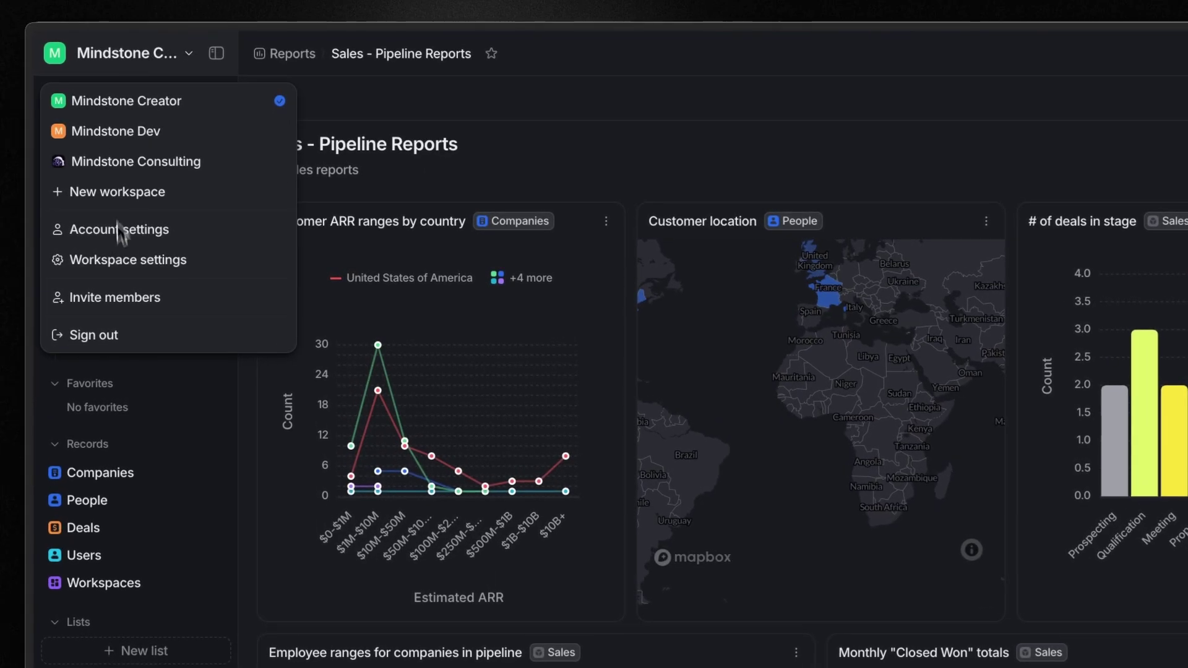
{"action": "left_click", "coordinate": [121, 260]}
{"action": "left_click", "coordinate": [132, 222]}
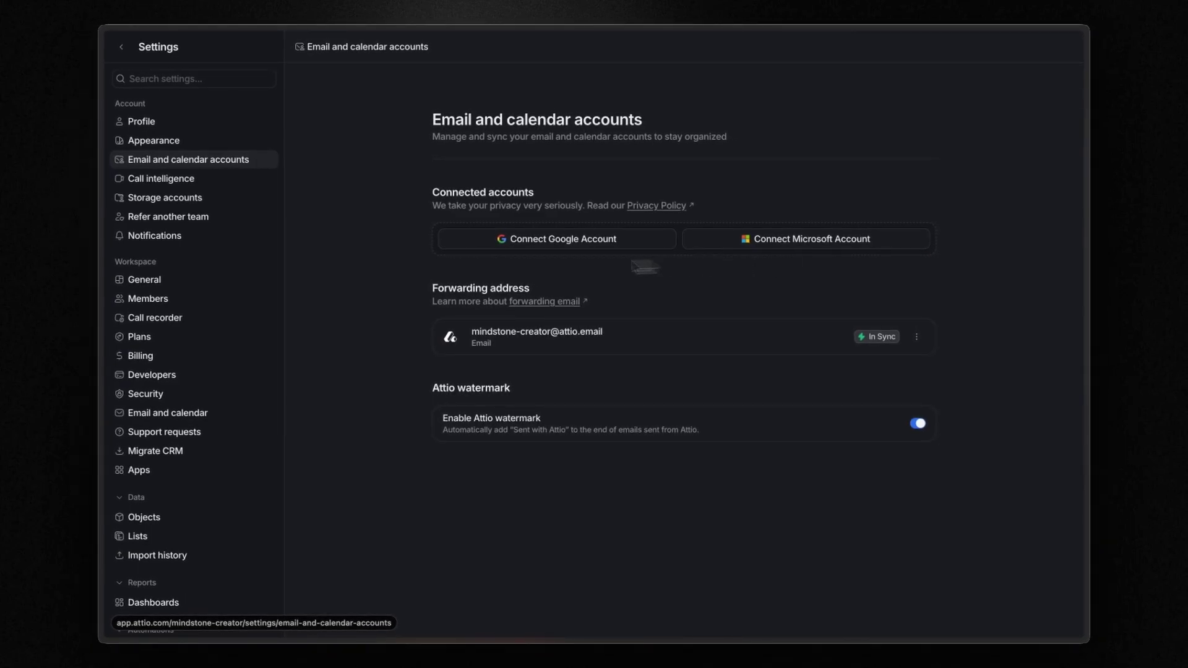
{"action": "left_click", "coordinate": [186, 413]}
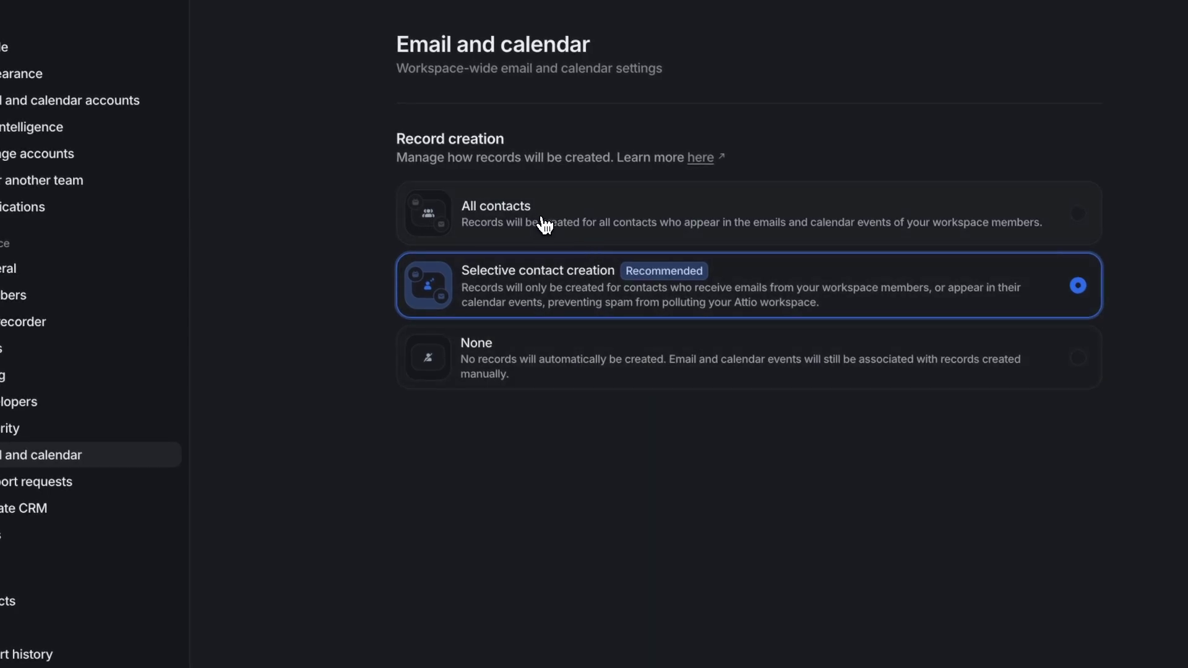
- Try all-contacts and off record creation, settle on Selective contact creation, then exit settings
{"action": "left_click", "coordinate": [544, 225]}
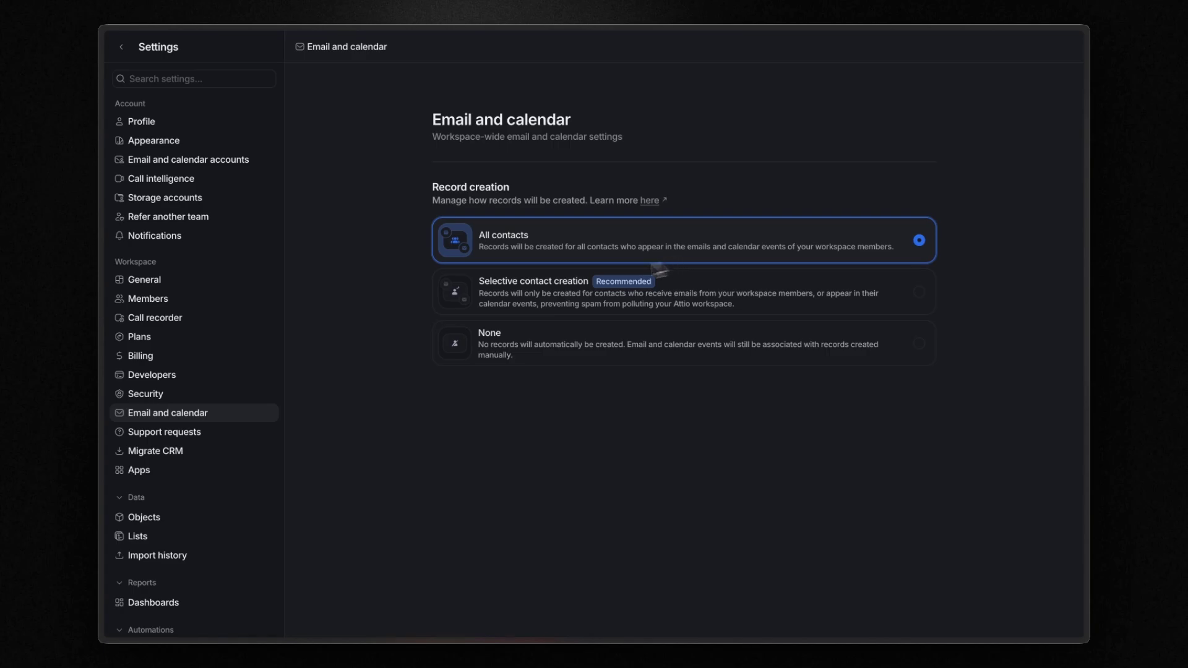
{"action": "left_click", "coordinate": [515, 296]}
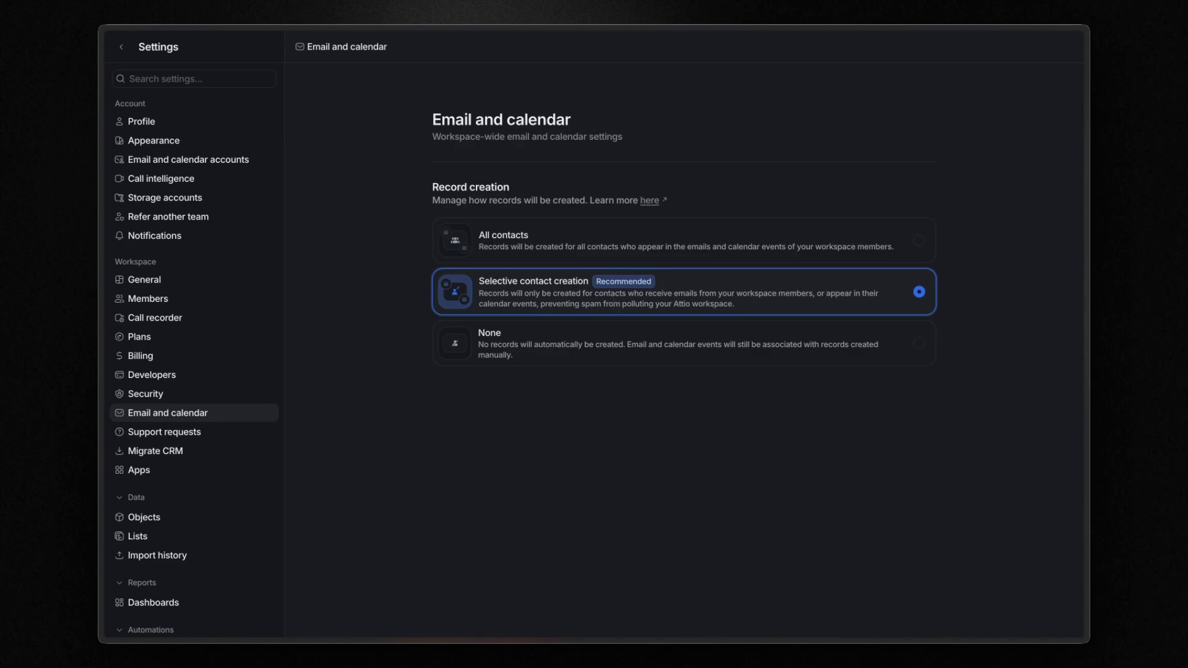
{"action": "left_click", "coordinate": [545, 338]}
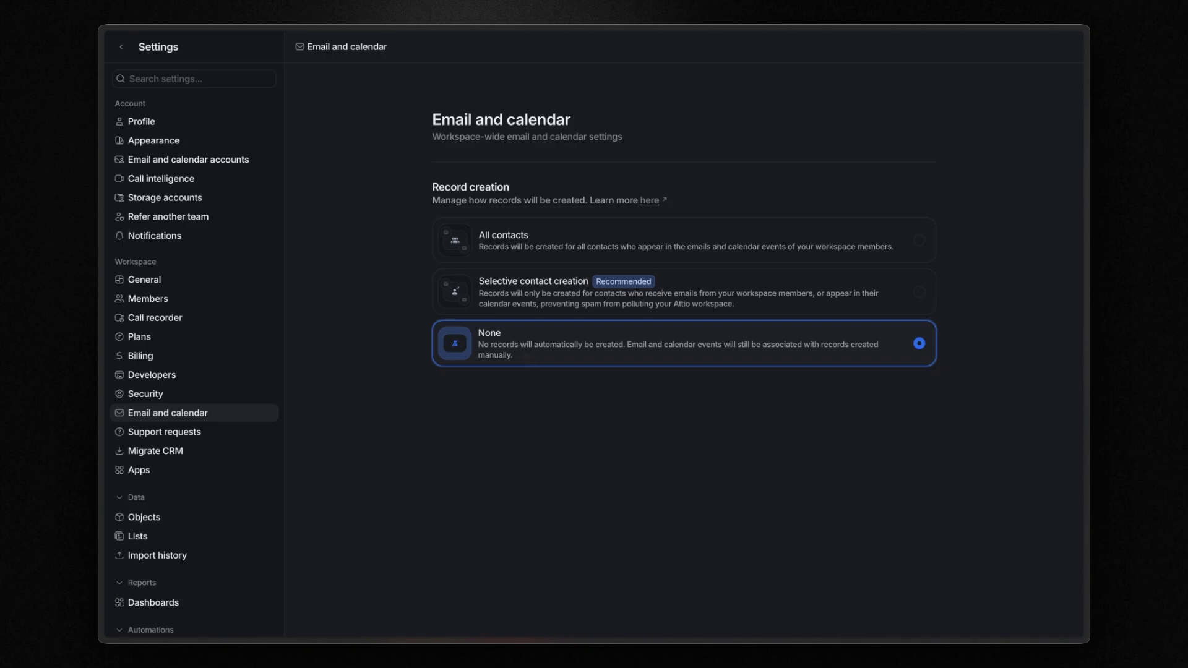
{"action": "left_click", "coordinate": [535, 312]}
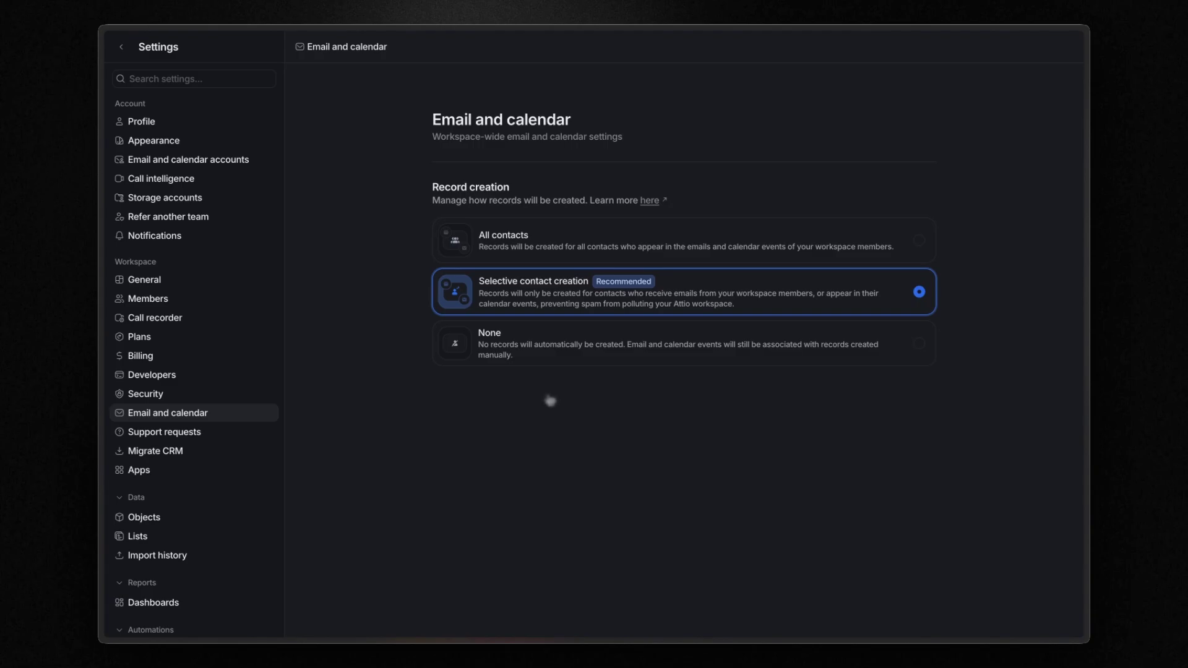
{"action": "left_click", "coordinate": [120, 48]}
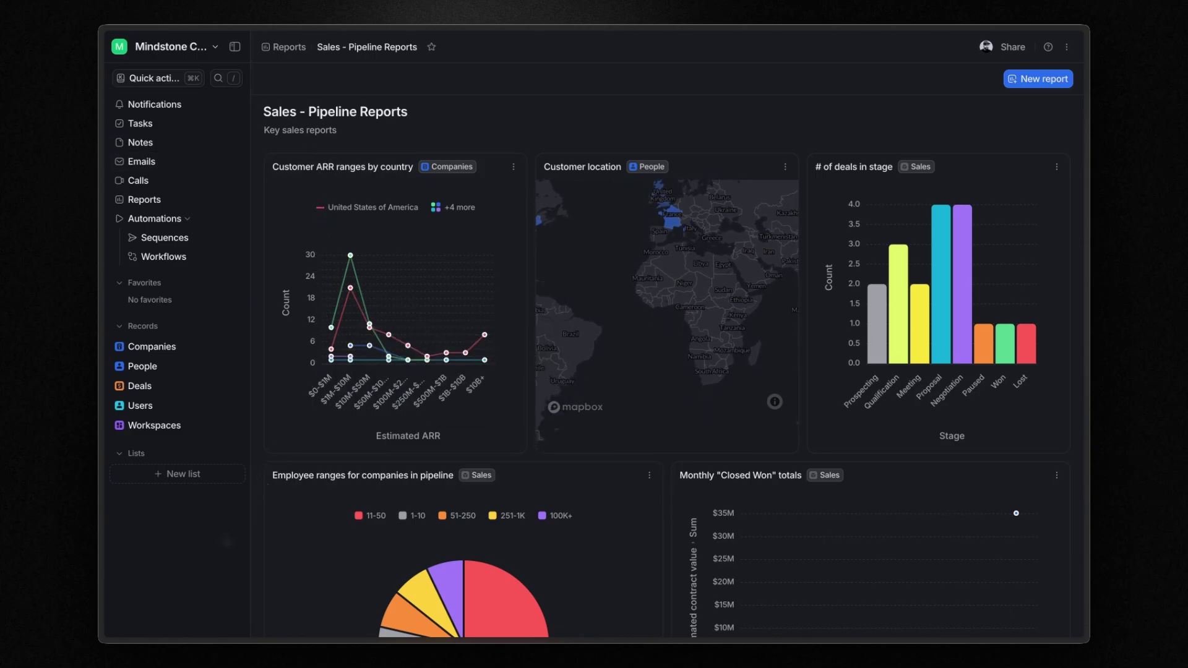
- Check the People list, then return to Companies and scroll across all its columns and back
{"action": "left_click", "coordinate": [207, 347]}
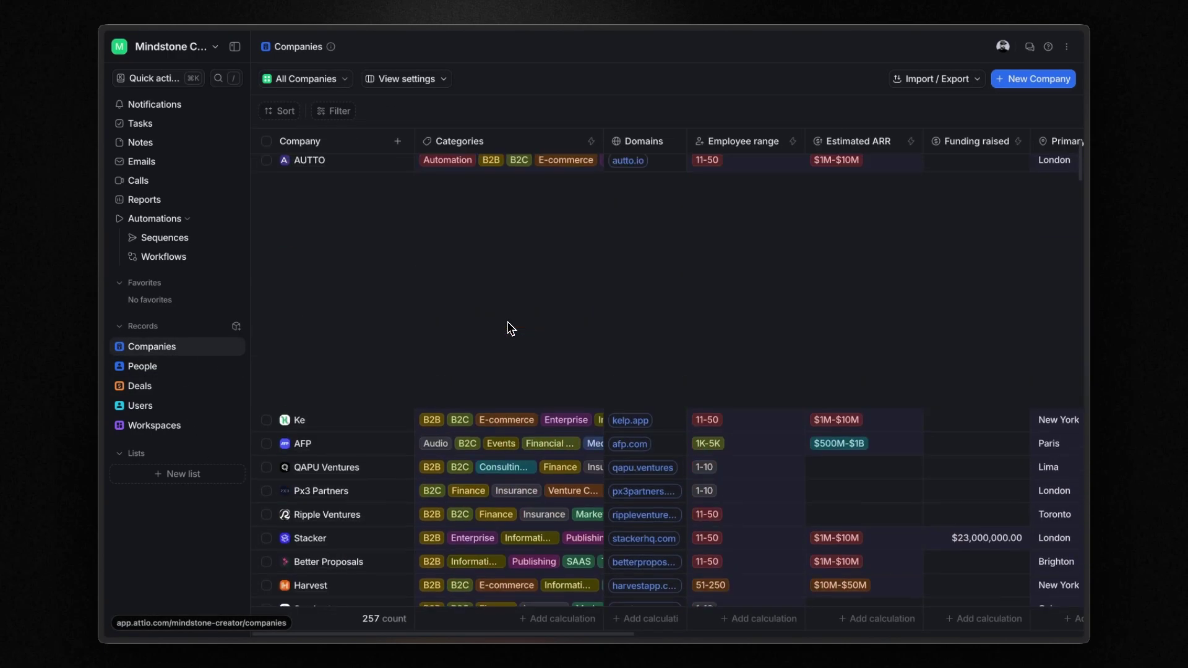
{"action": "left_click", "coordinate": [157, 370]}
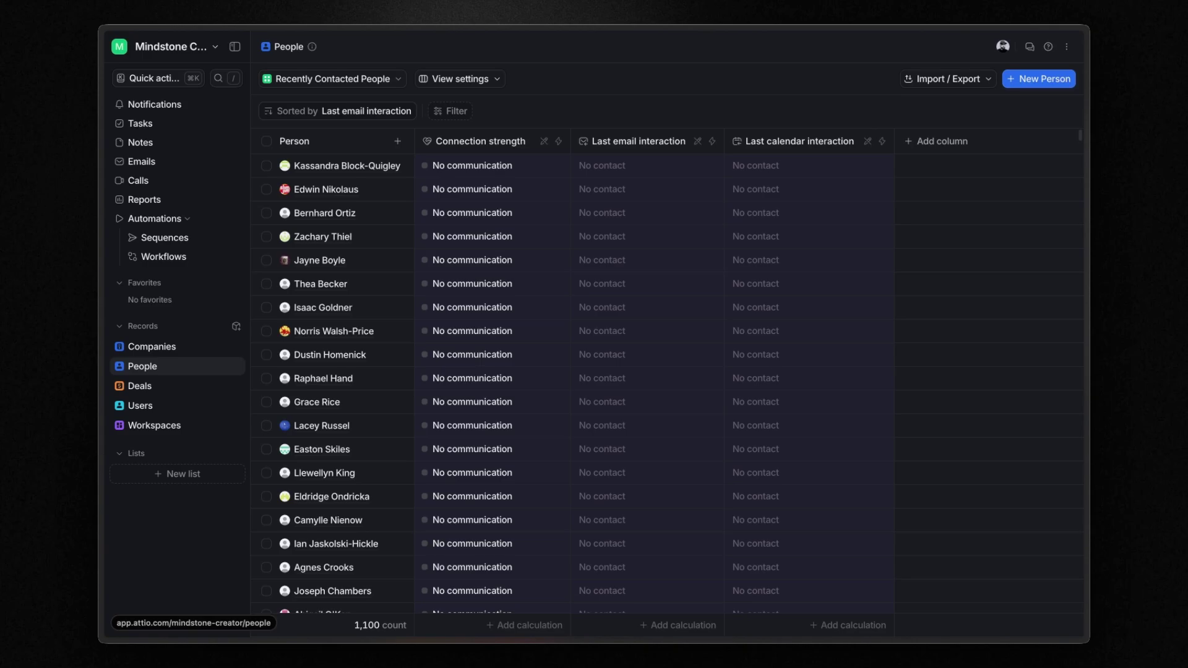
{"action": "left_click", "coordinate": [175, 347]}
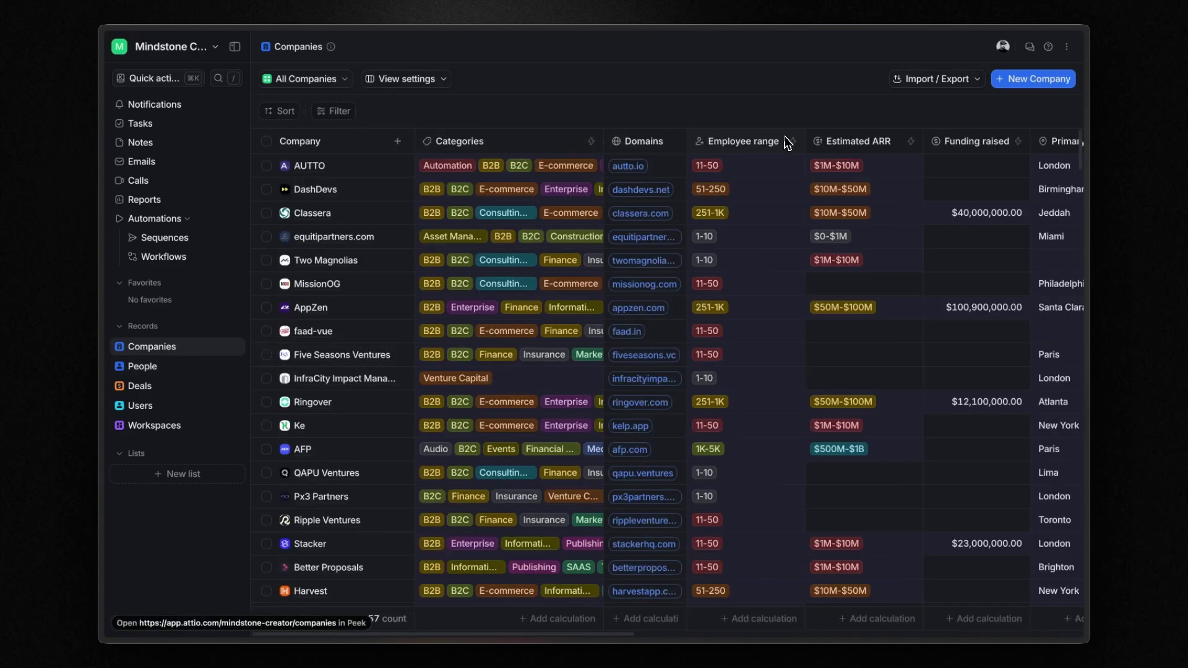
{"action": "scroll", "coordinate": [823, 155], "scroll_direction": "right", "scroll_amount": 5}
{"action": "scroll", "coordinate": [767, 155], "scroll_direction": "right", "scroll_amount": 5}
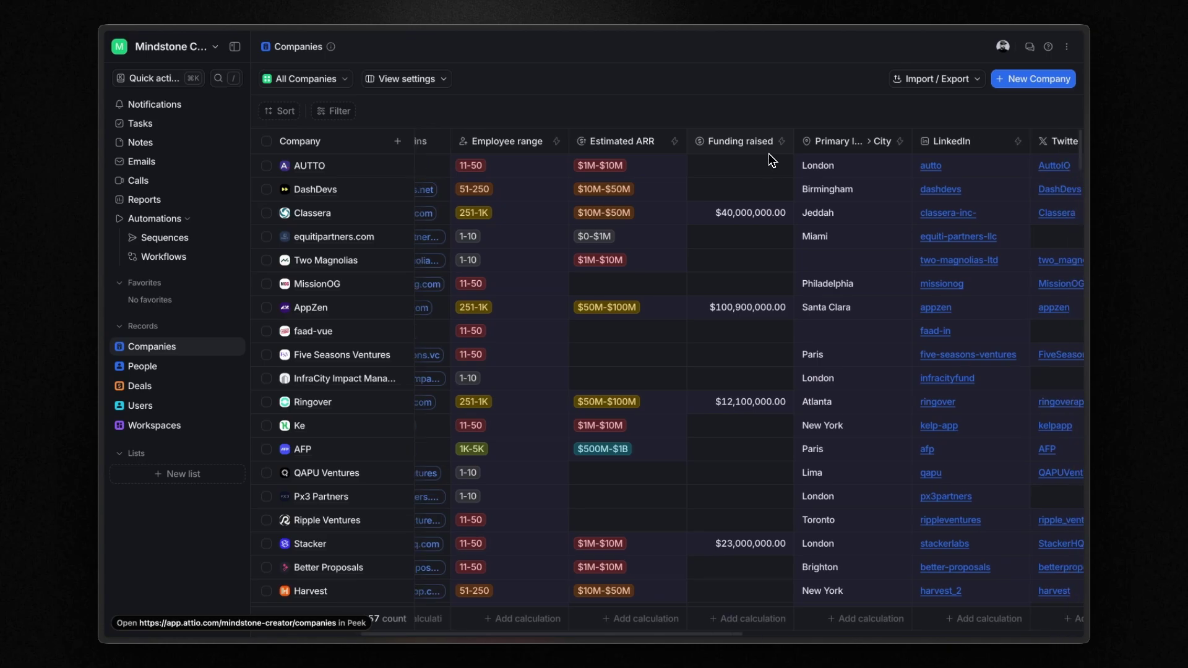
{"action": "scroll", "coordinate": [755, 158], "scroll_direction": "right", "scroll_amount": 15}
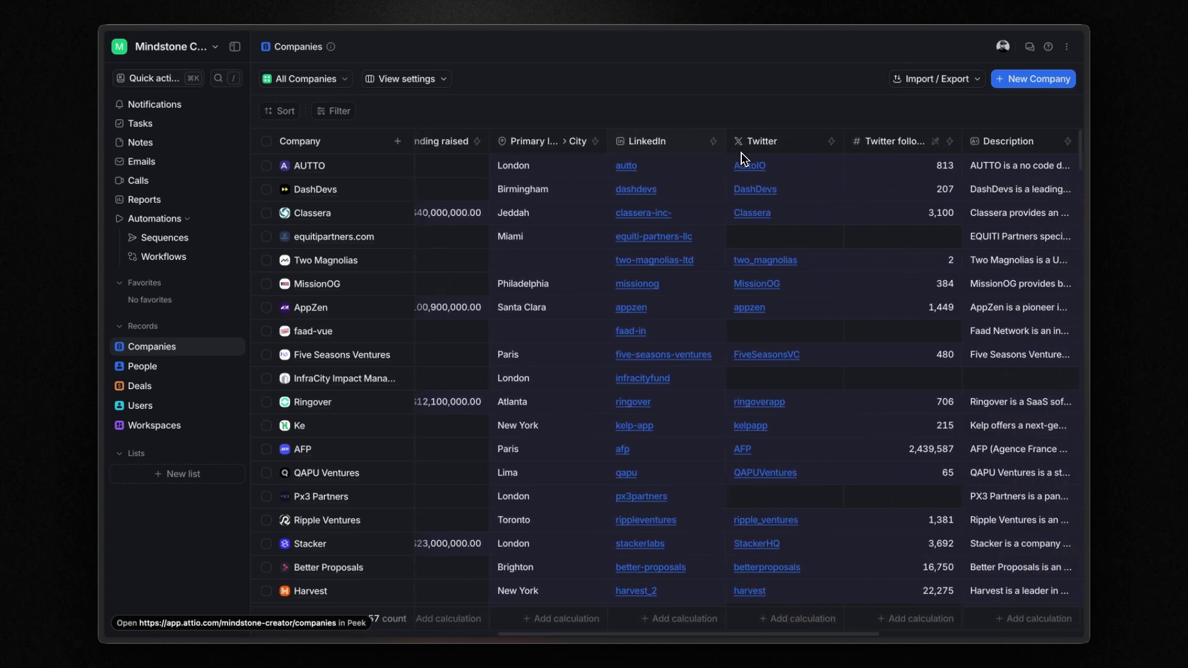
{"action": "scroll", "coordinate": [741, 155], "scroll_direction": "left", "scroll_amount": 15}
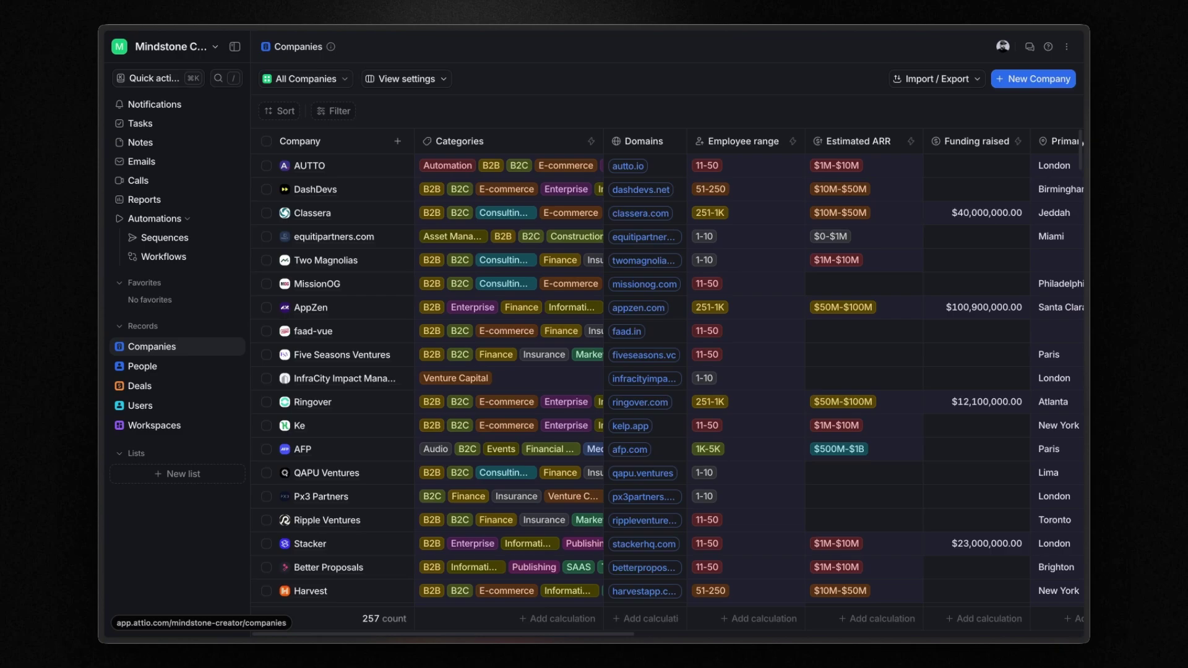
- Open the second person's record, show all its detail values, then switch to the Companies table
{"action": "left_click", "coordinate": [146, 366]}
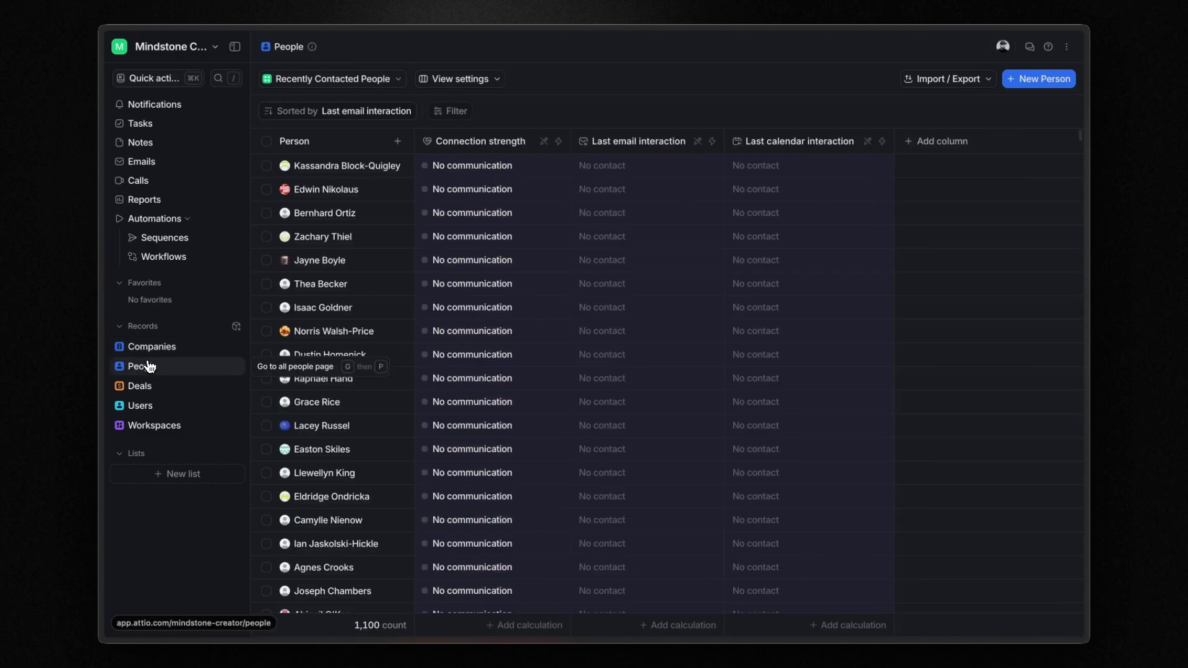
{"action": "left_click", "coordinate": [325, 191]}
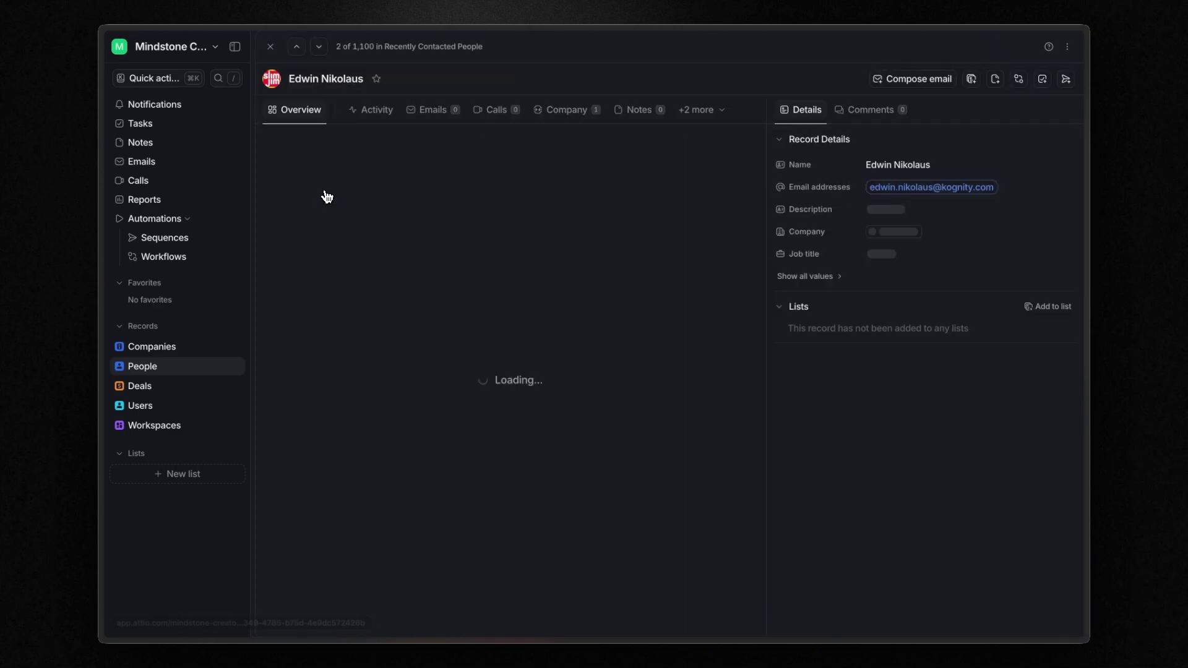
{"action": "left_click", "coordinate": [795, 277]}
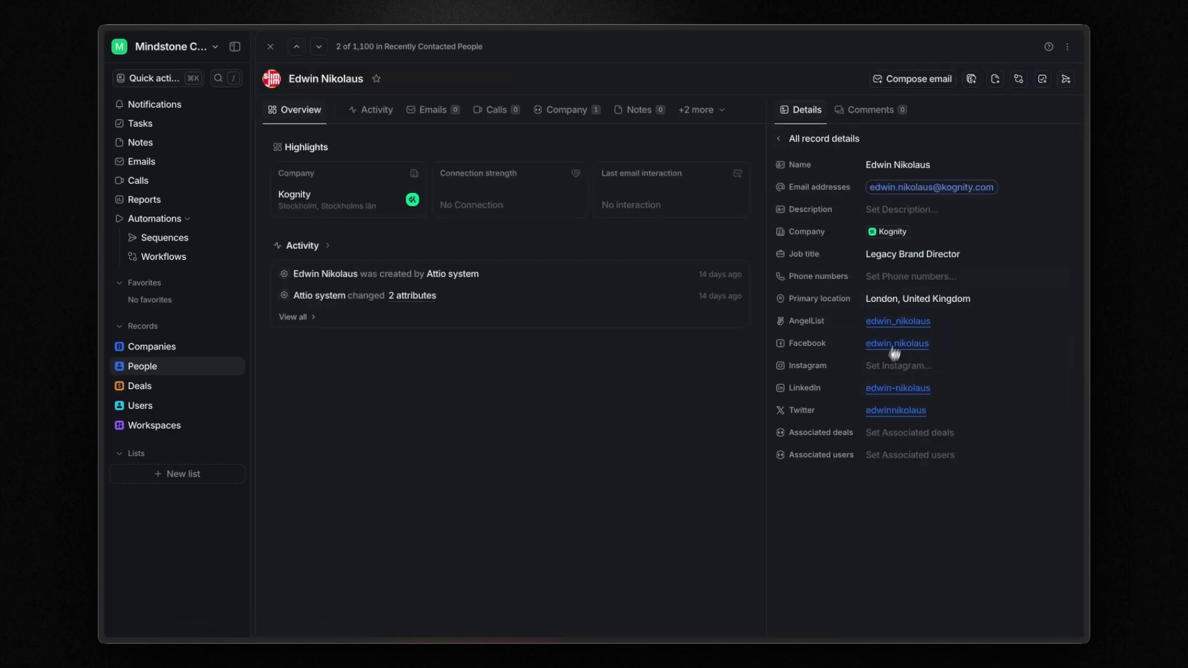
{"action": "left_click", "coordinate": [168, 355]}
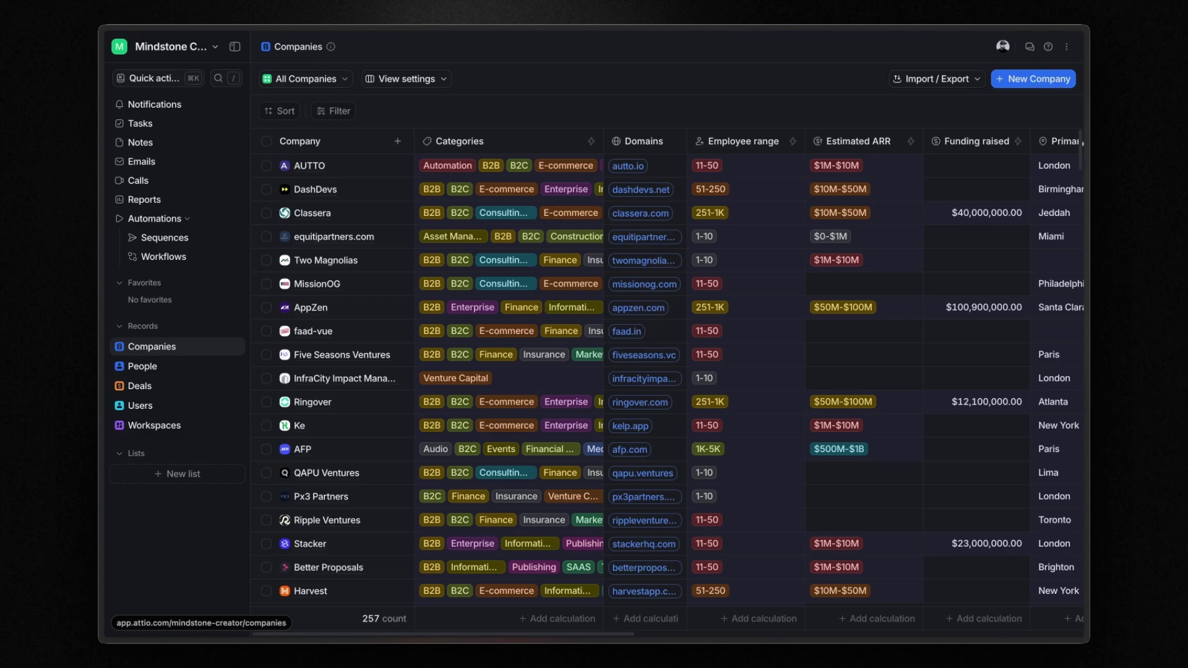
- Switch between People and Companies, then glance at the objects list in workspace settings
{"action": "left_click", "coordinate": [153, 366]}
{"action": "left_click", "coordinate": [156, 346]}
{"action": "left_click", "coordinate": [213, 47]}
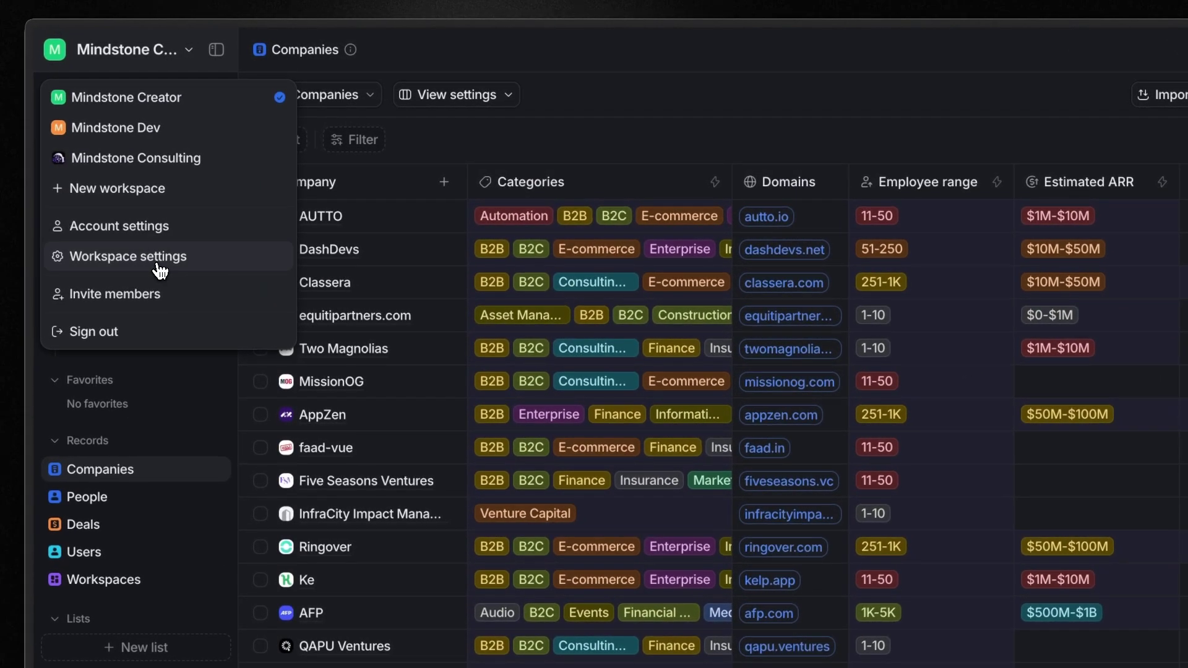
{"action": "left_click", "coordinate": [159, 270]}
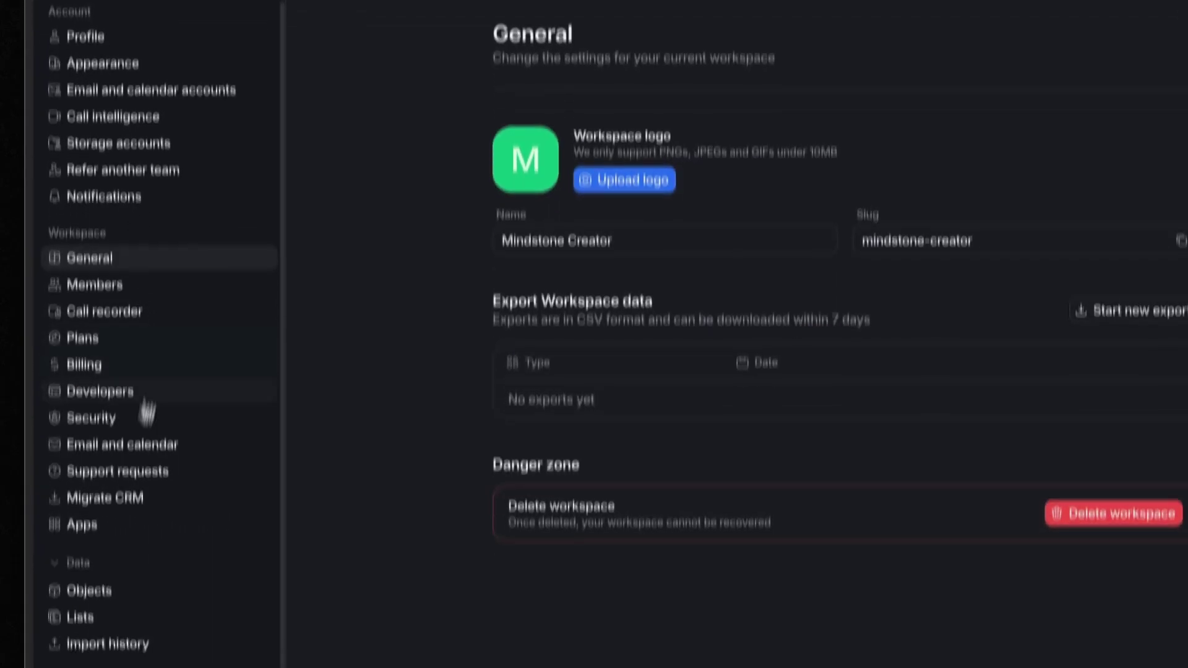
{"action": "left_click", "coordinate": [119, 526]}
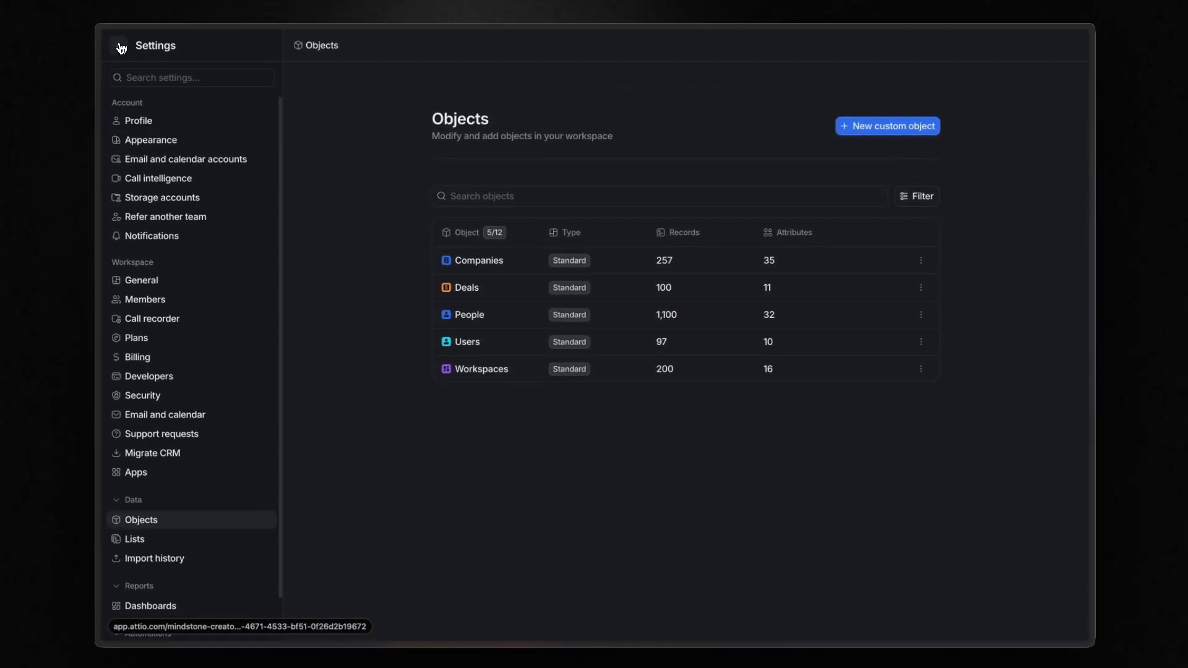
{"action": "left_click", "coordinate": [121, 48]}
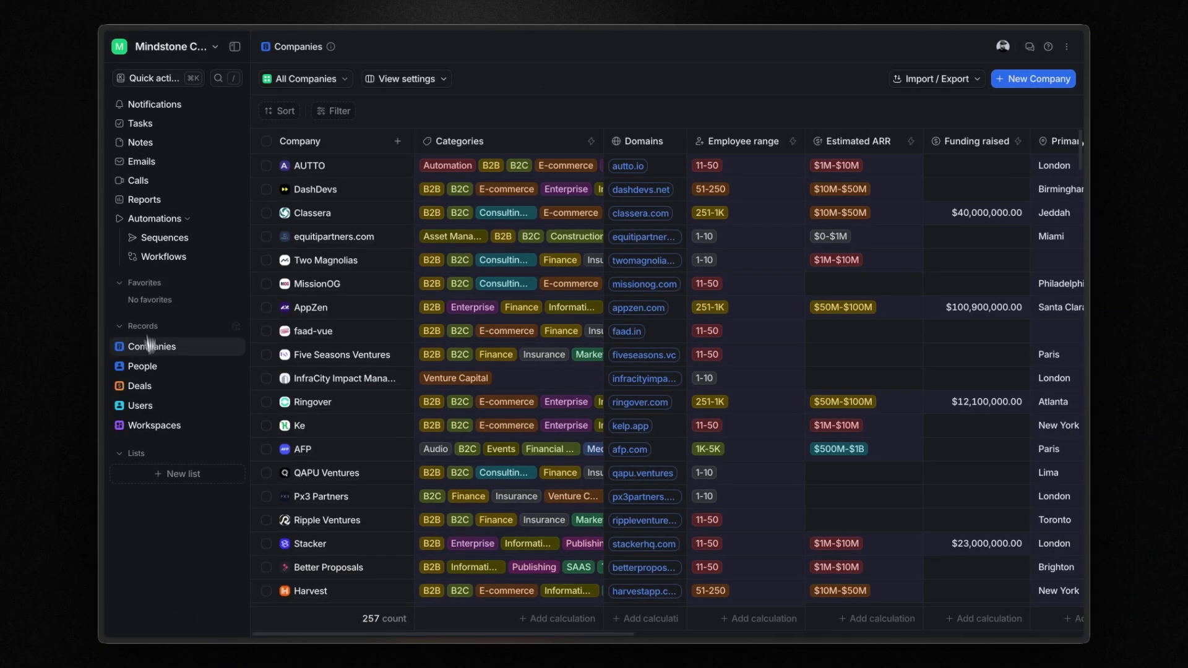
- Browse the Deals, Users and Workspaces tables, then open Objects settings via the Records '+' icon
{"action": "left_click", "coordinate": [149, 387]}
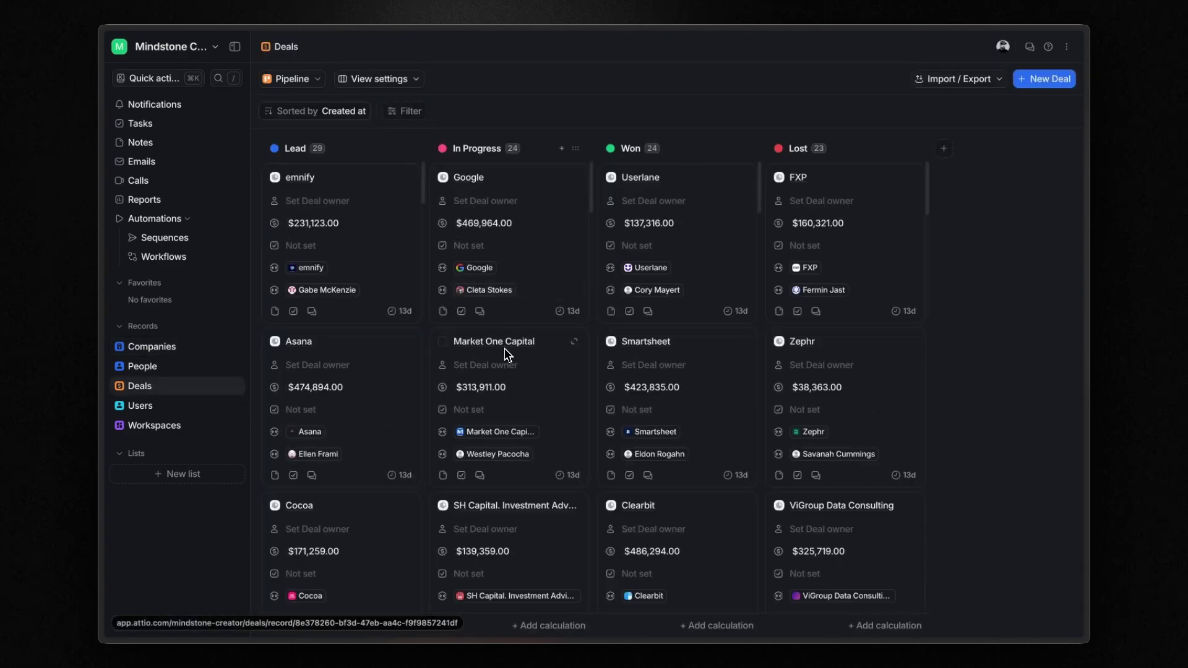
{"action": "left_click", "coordinate": [158, 412]}
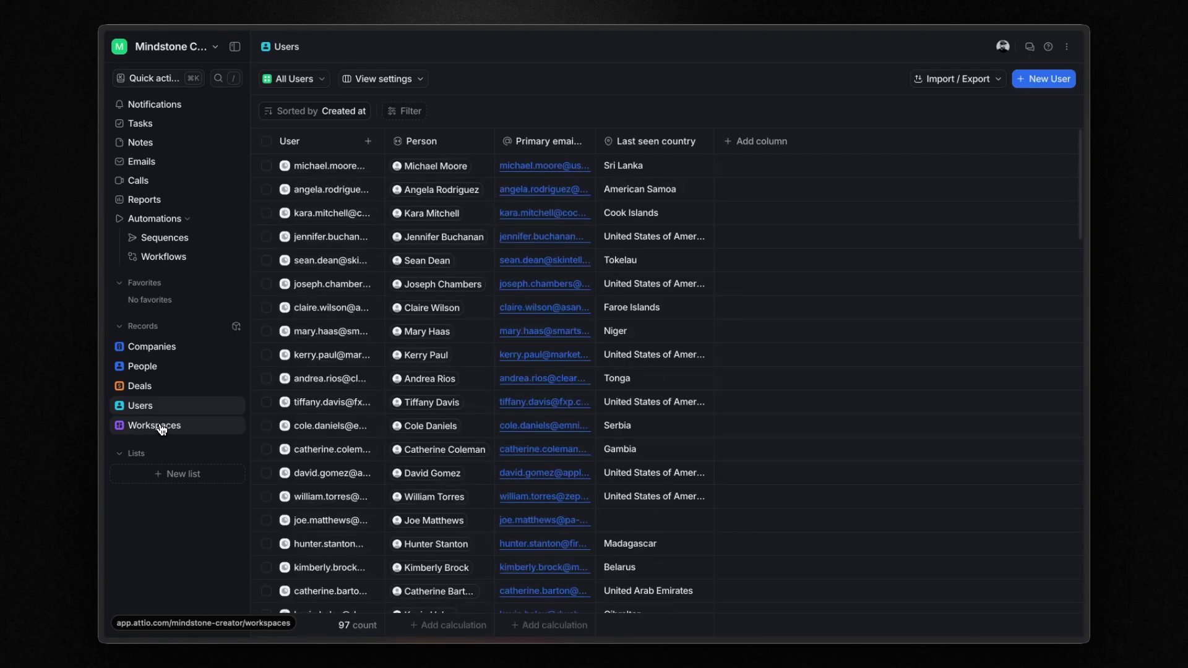
{"action": "left_click", "coordinate": [161, 428]}
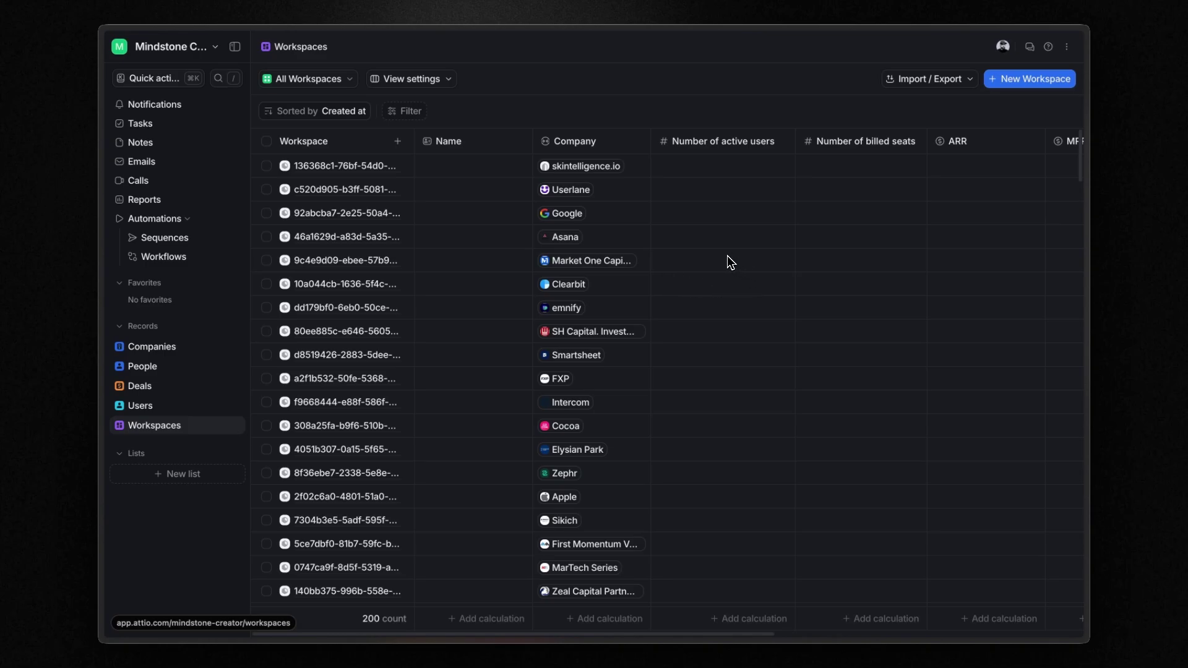
{"action": "scroll", "coordinate": [728, 256], "scroll_direction": "right", "scroll_amount": 3}
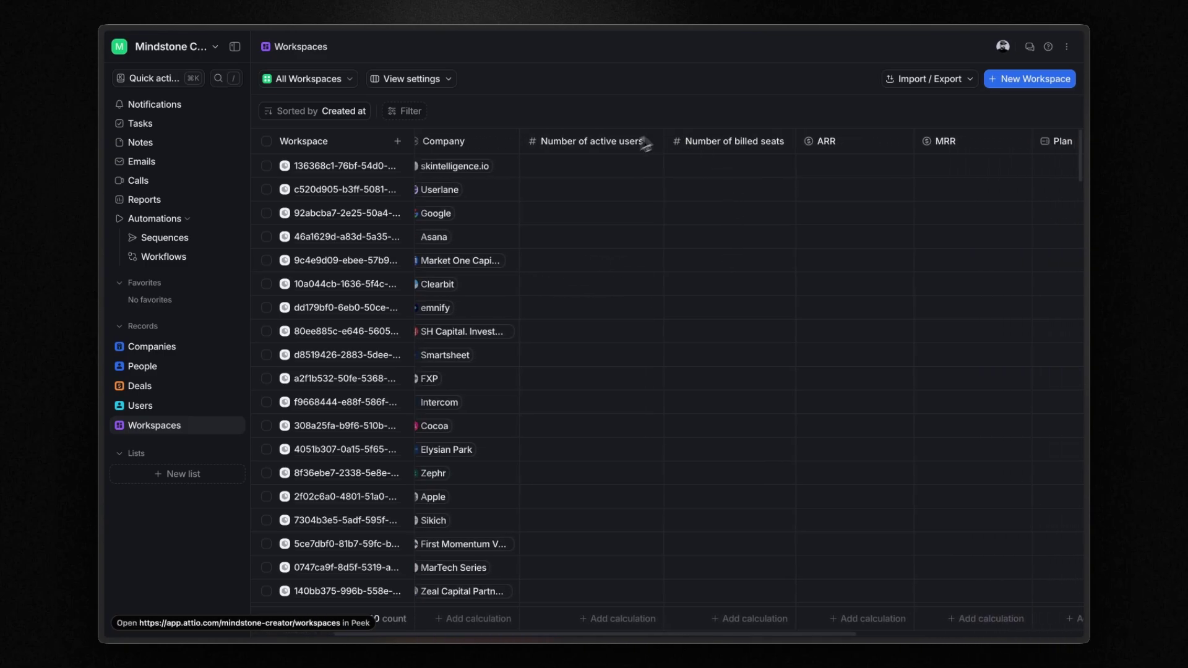
{"action": "scroll", "coordinate": [737, 235], "scroll_direction": "right", "scroll_amount": 3}
{"action": "scroll", "coordinate": [776, 244], "scroll_direction": "right", "scroll_amount": 5}
{"action": "scroll", "coordinate": [668, 371], "scroll_direction": "left", "scroll_amount": 10}
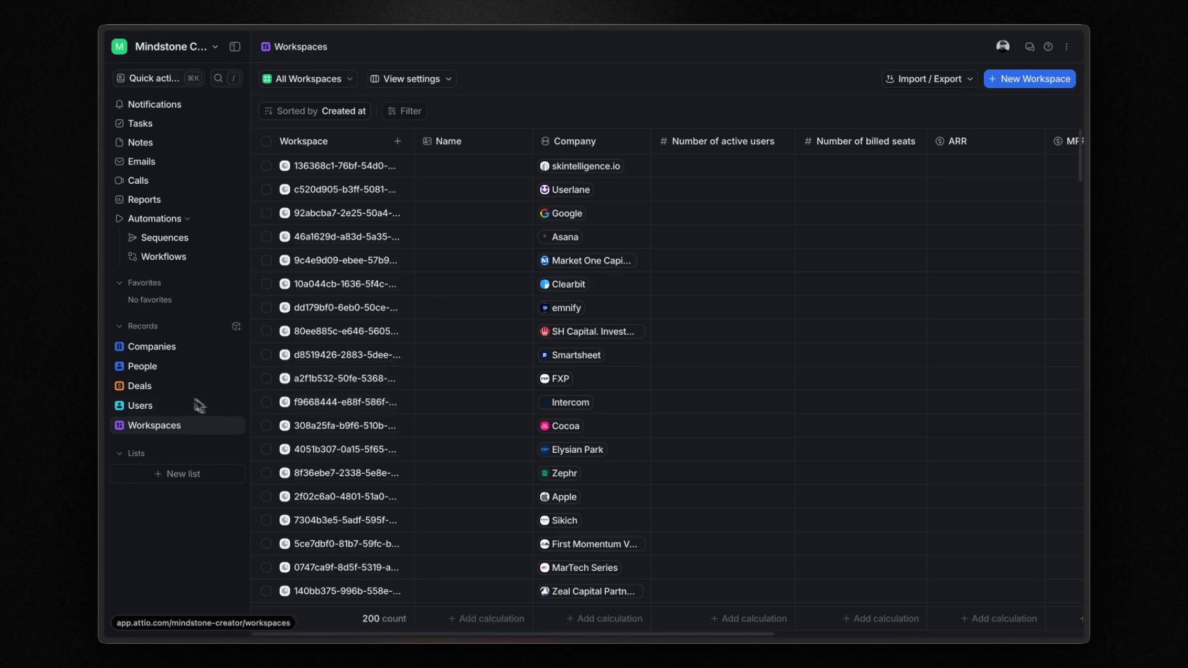
{"action": "left_click", "coordinate": [168, 389]}
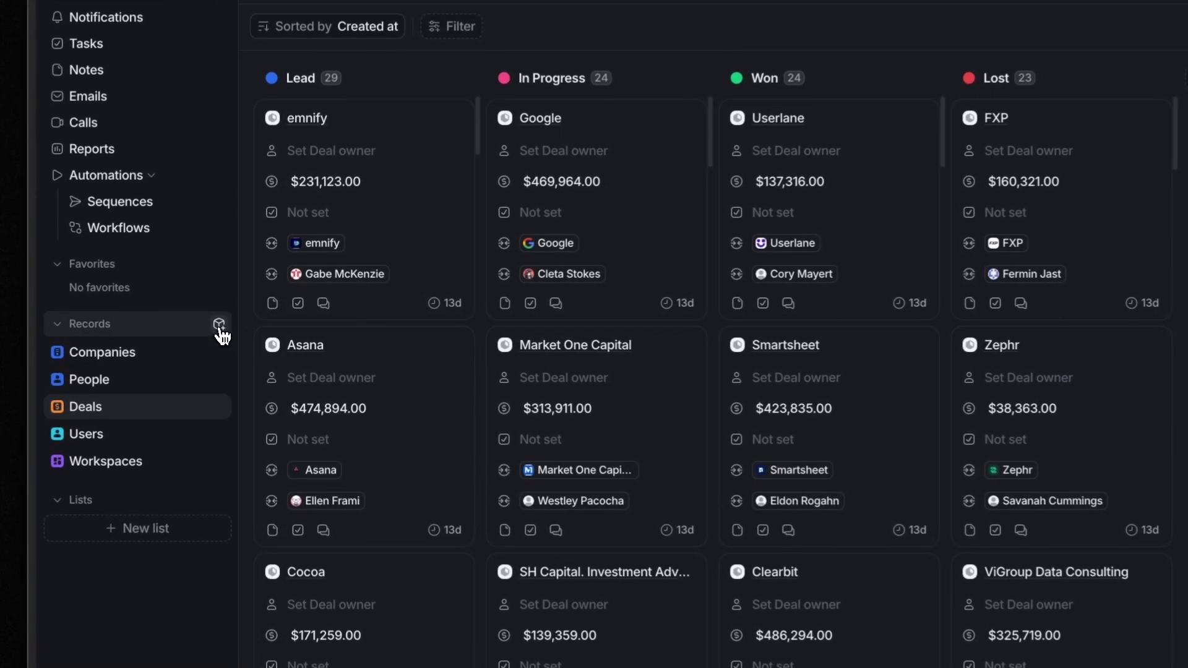
{"action": "left_click", "coordinate": [219, 327]}
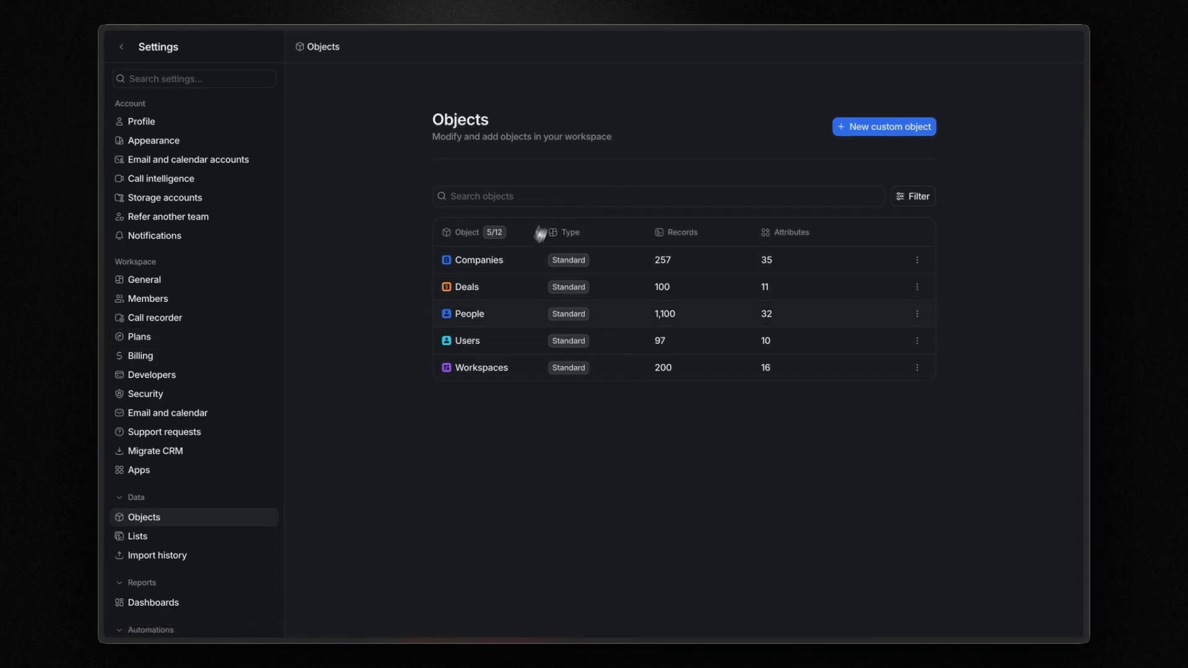
- Create a custom object named Invoices with the singular name Invoice
{"action": "left_click", "coordinate": [914, 130]}
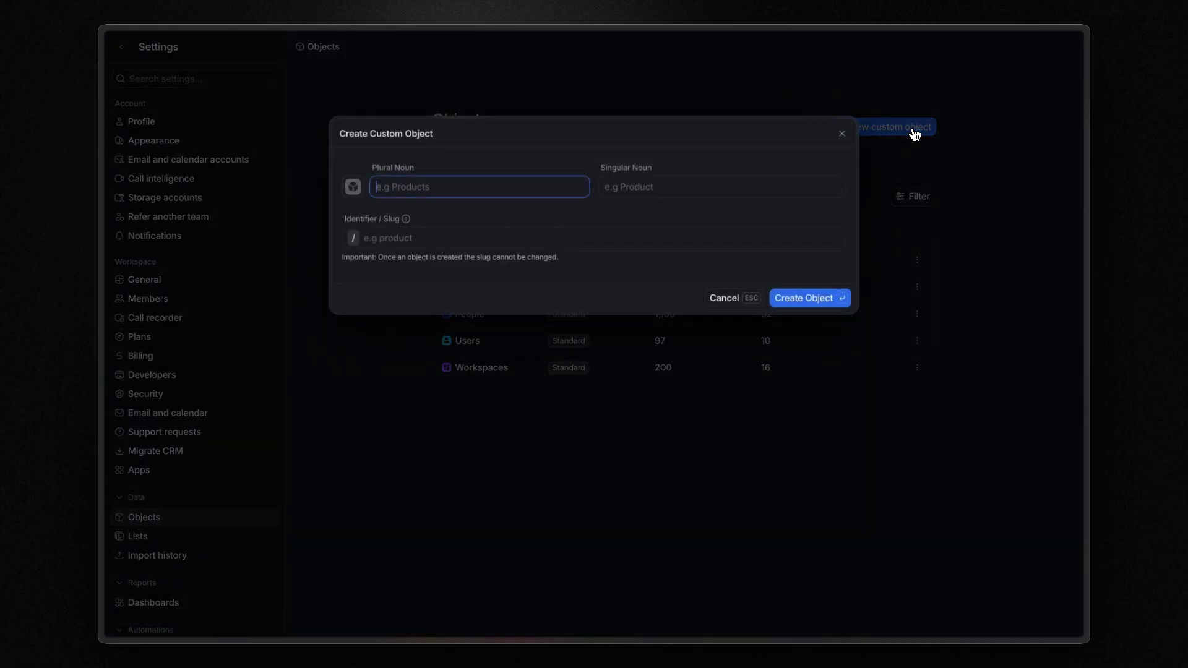
{"action": "type", "text": "Invoices"}
{"action": "left_click", "coordinate": [760, 187]}
{"action": "type", "text": "I"}
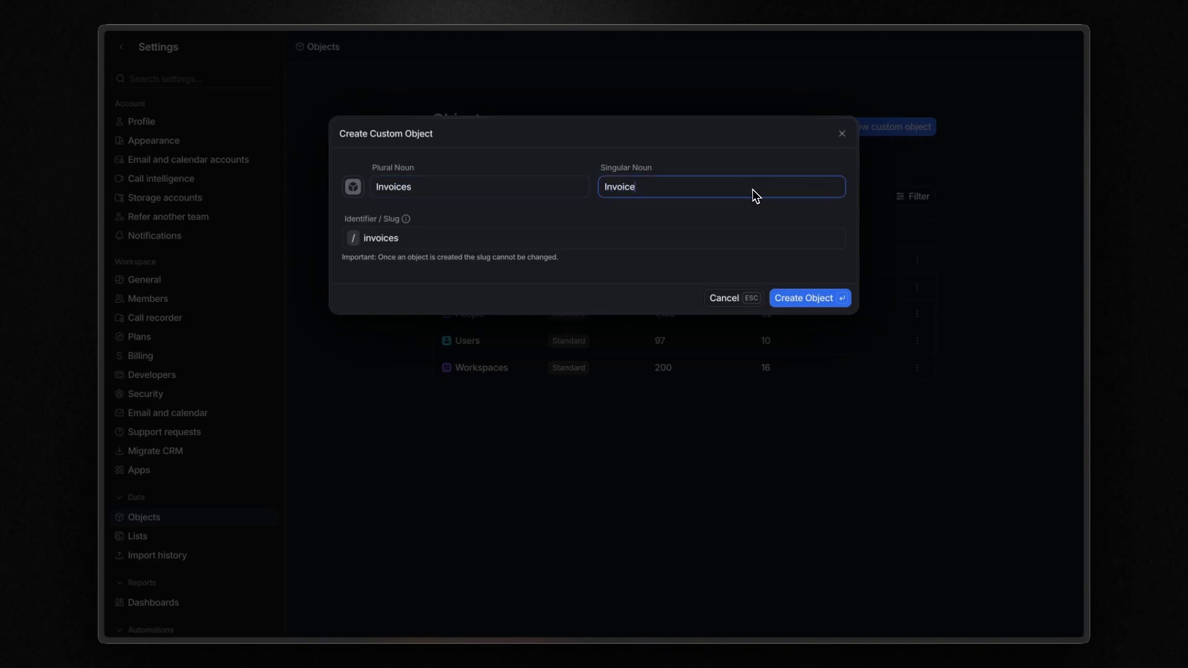
{"action": "left_click", "coordinate": [812, 300]}
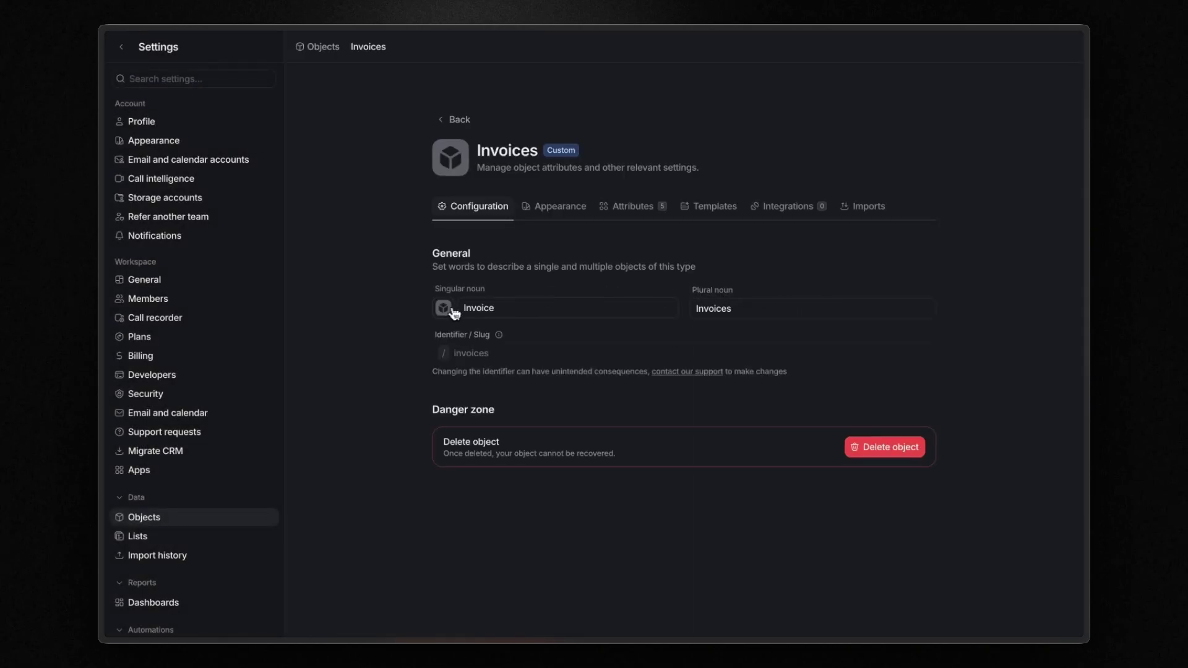
- Give the Invoices object a green dollar-sign icon and view its attributes
{"action": "left_click", "coordinate": [443, 308]}
{"action": "left_click", "coordinate": [542, 389]}
{"action": "left_click", "coordinate": [444, 309]}
{"action": "left_click", "coordinate": [633, 341]}
{"action": "left_click", "coordinate": [658, 369]}
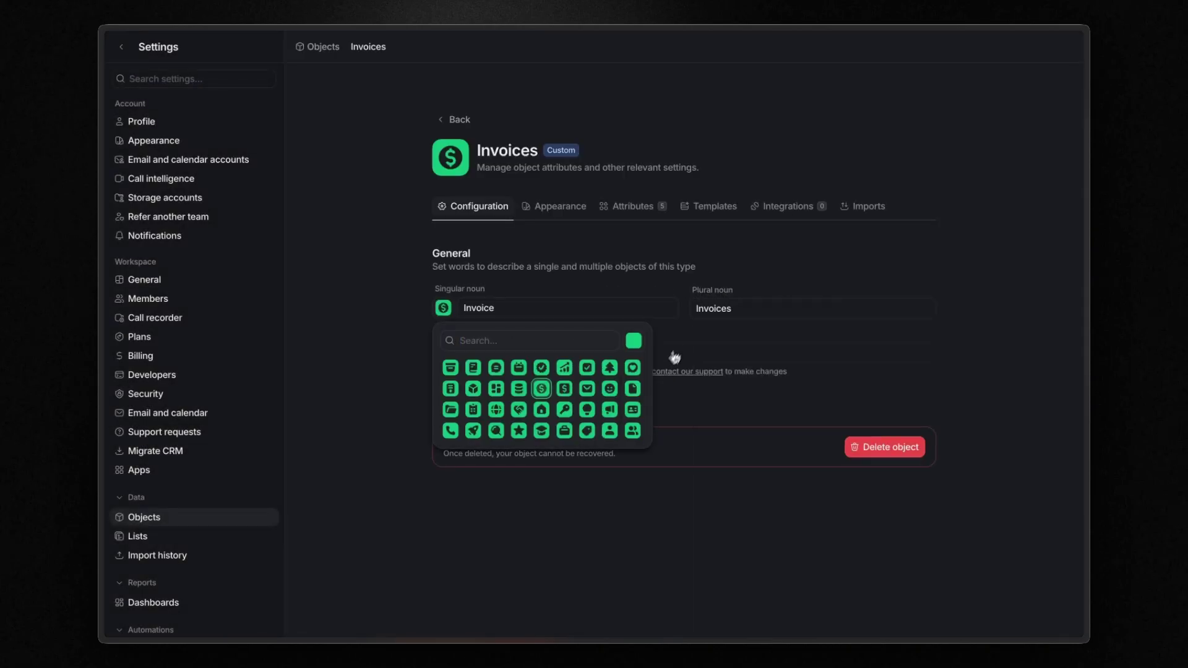
{"action": "left_click", "coordinate": [643, 214]}
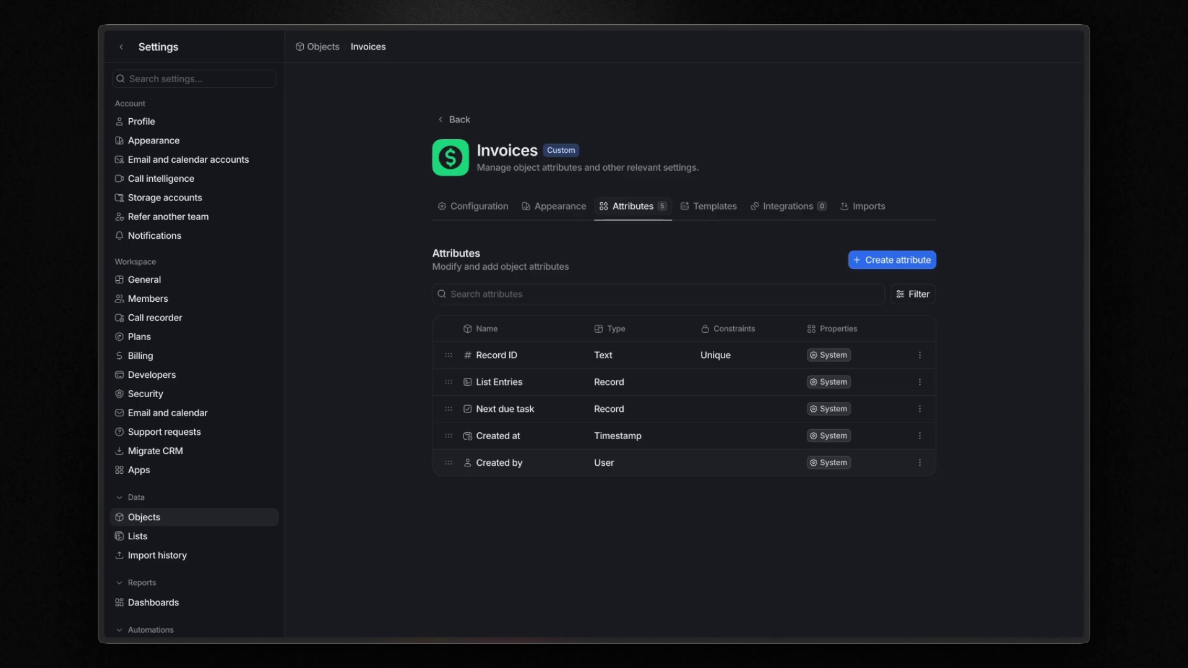
- Start a Text attribute named Invoice number and mark it required
{"action": "left_click", "coordinate": [876, 263]}
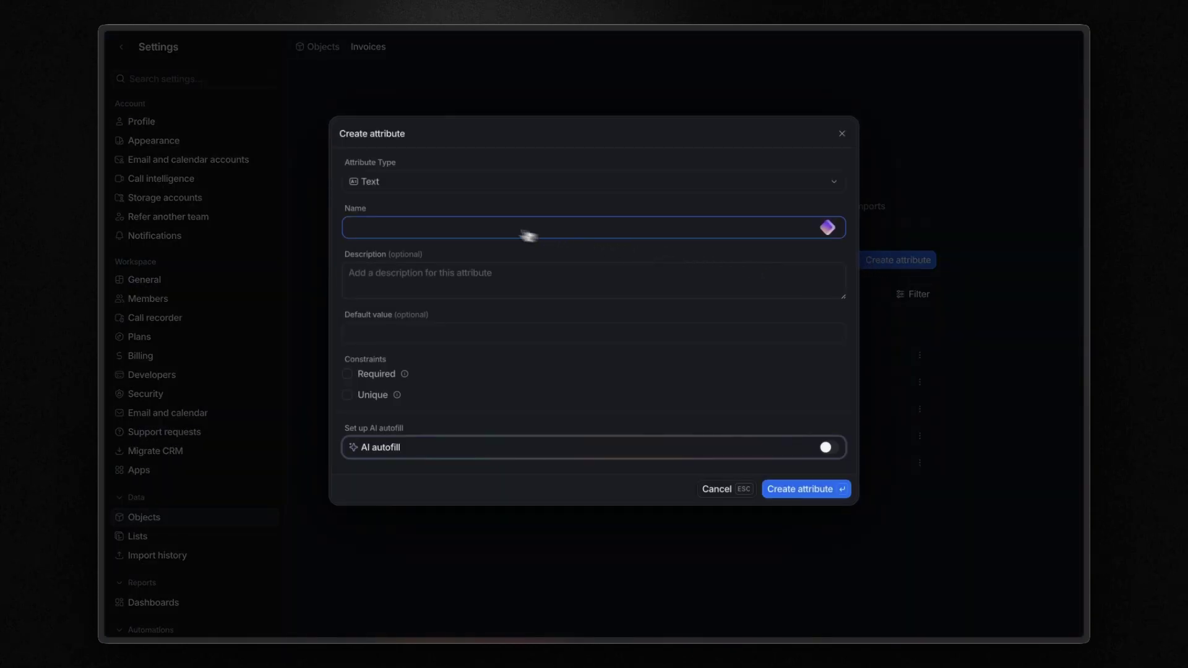
{"action": "left_click", "coordinate": [417, 189]}
{"action": "scroll", "coordinate": [440, 279], "scroll_direction": "down", "scroll_amount": 1}
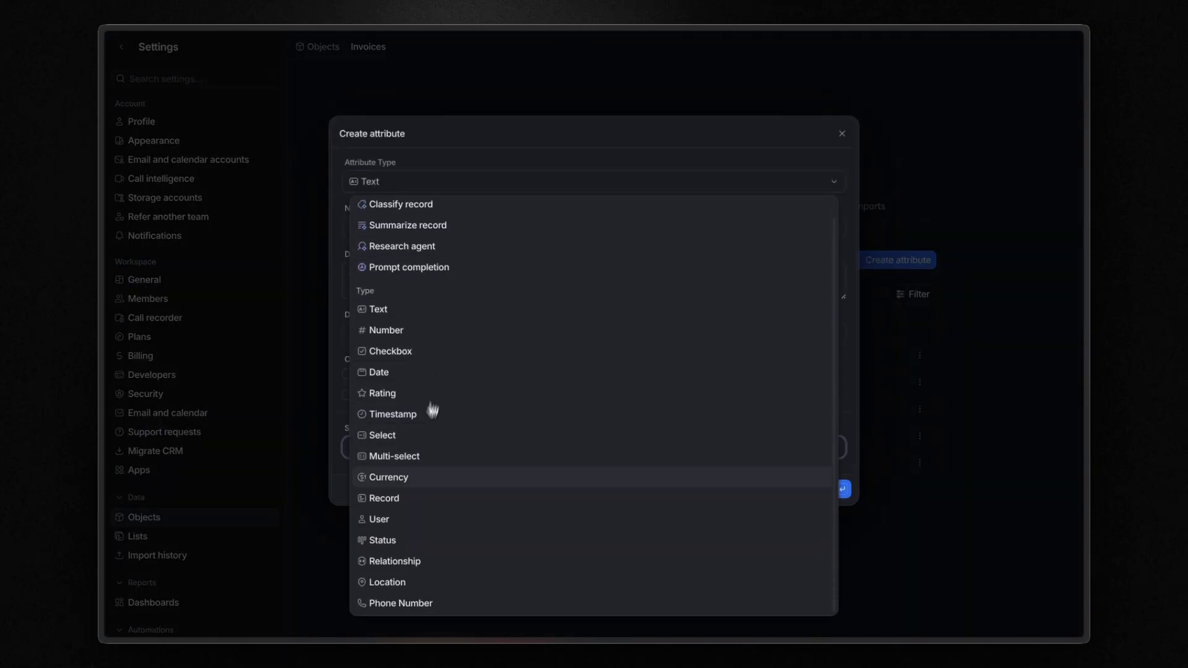
{"action": "left_click", "coordinate": [400, 310]}
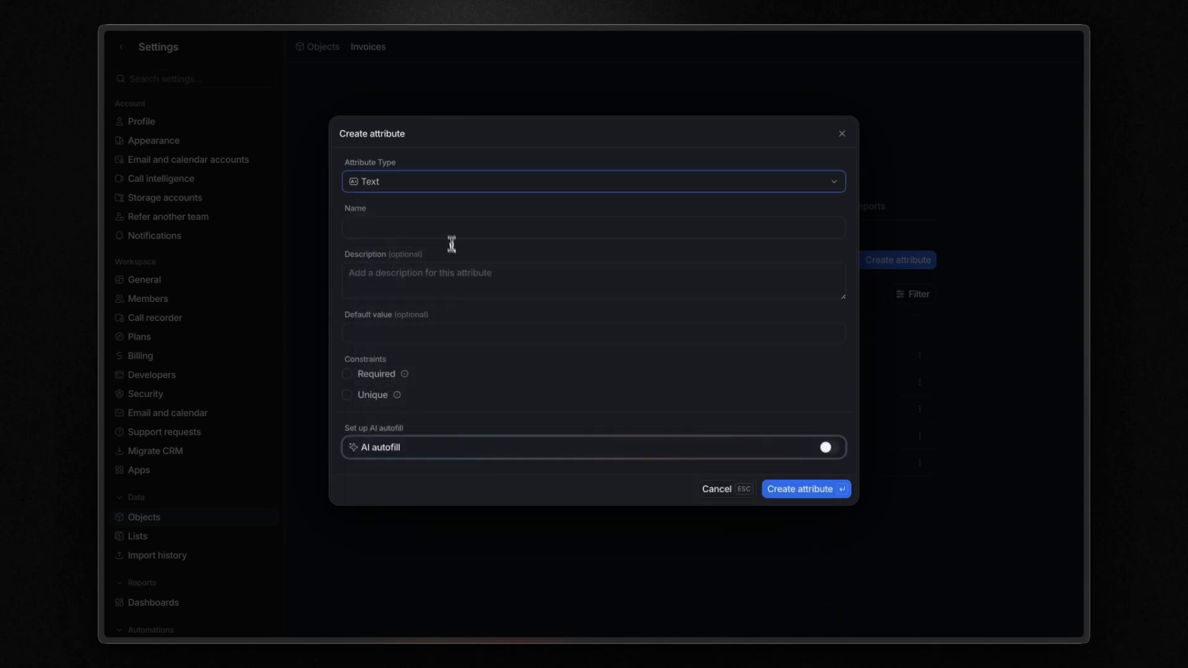
{"action": "left_click", "coordinate": [443, 226]}
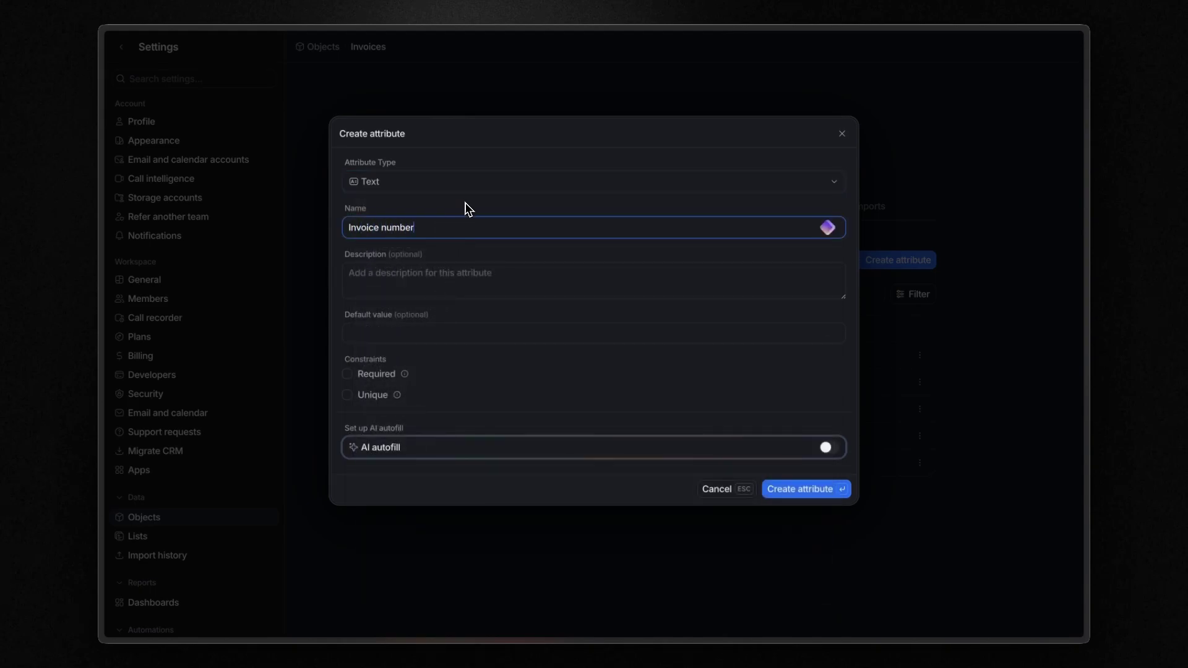
{"action": "left_click", "coordinate": [468, 208]}
{"action": "left_click", "coordinate": [372, 382]}
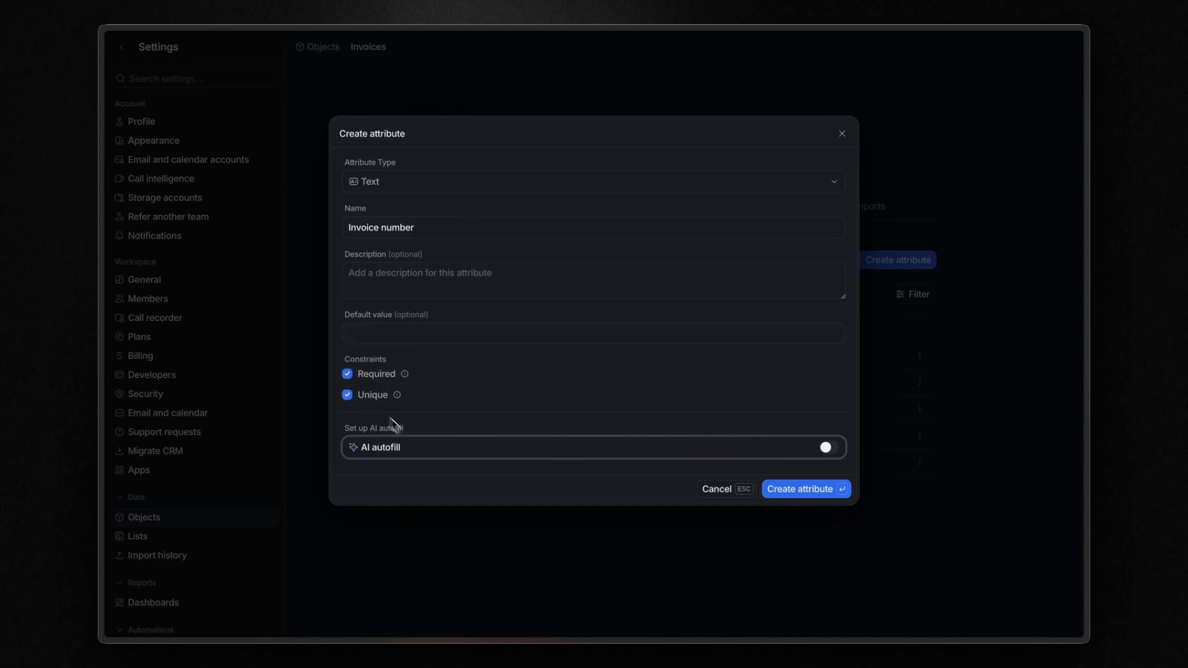
- Try AI autofill with the Research agent, switch it back off, and create the attribute
{"action": "left_click", "coordinate": [826, 447]}
{"action": "scroll", "coordinate": [643, 424], "scroll_direction": "down", "scroll_amount": 1}
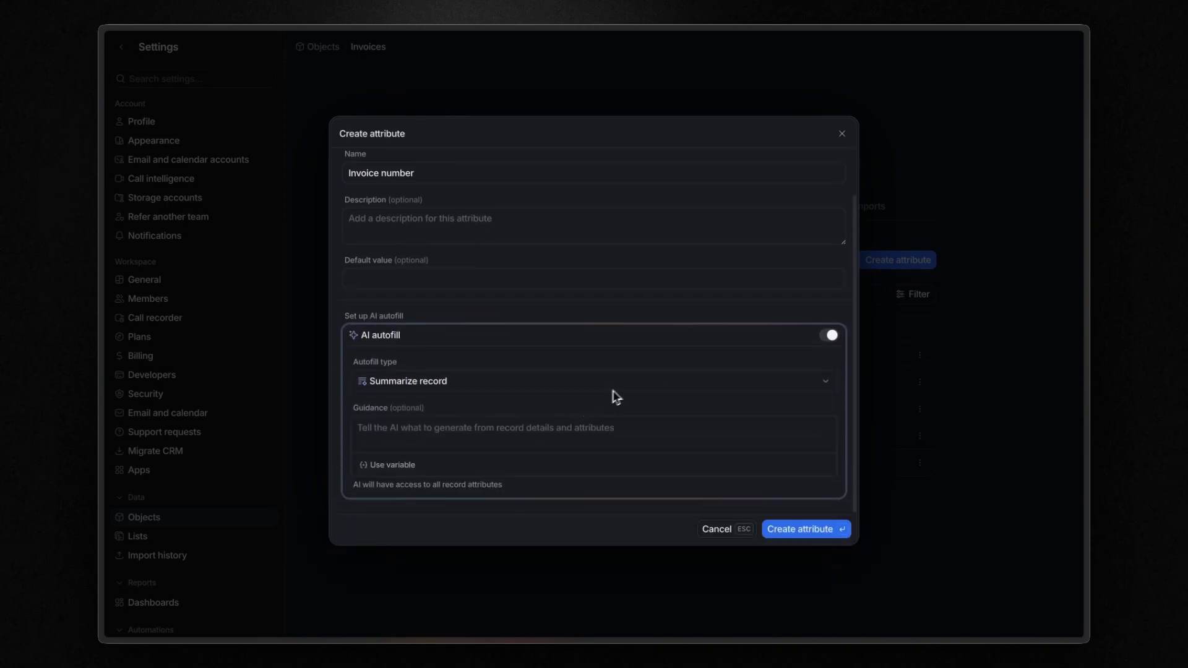
{"action": "left_click", "coordinate": [619, 388]}
{"action": "left_click", "coordinate": [409, 433]}
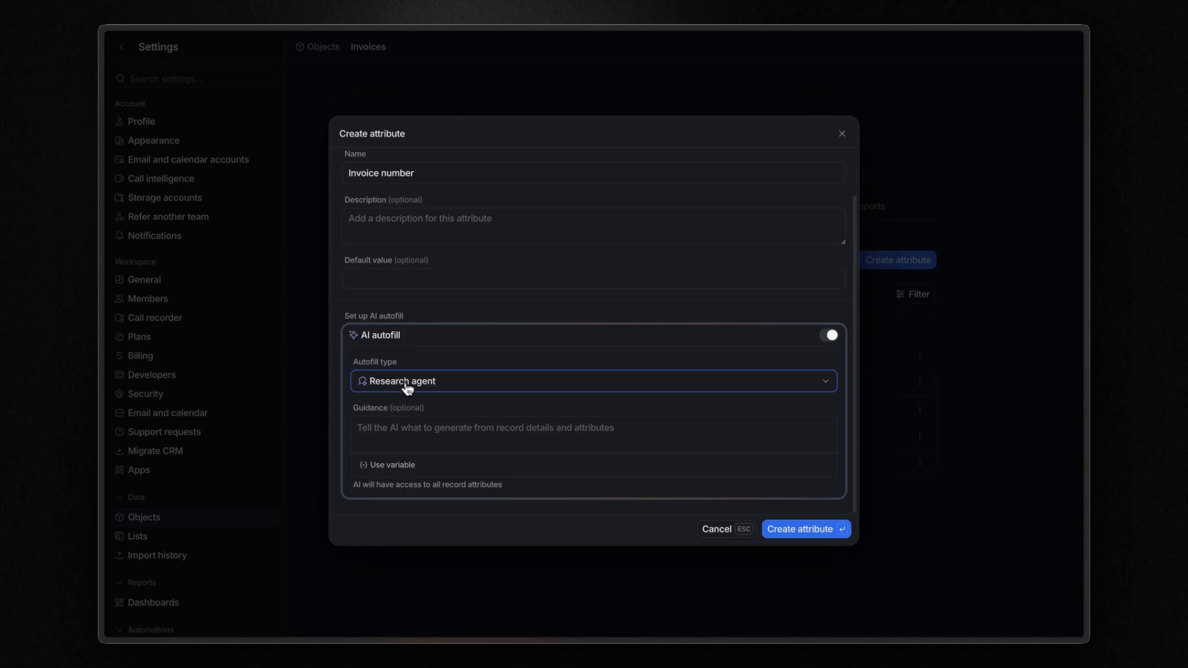
{"action": "left_click", "coordinate": [830, 335]}
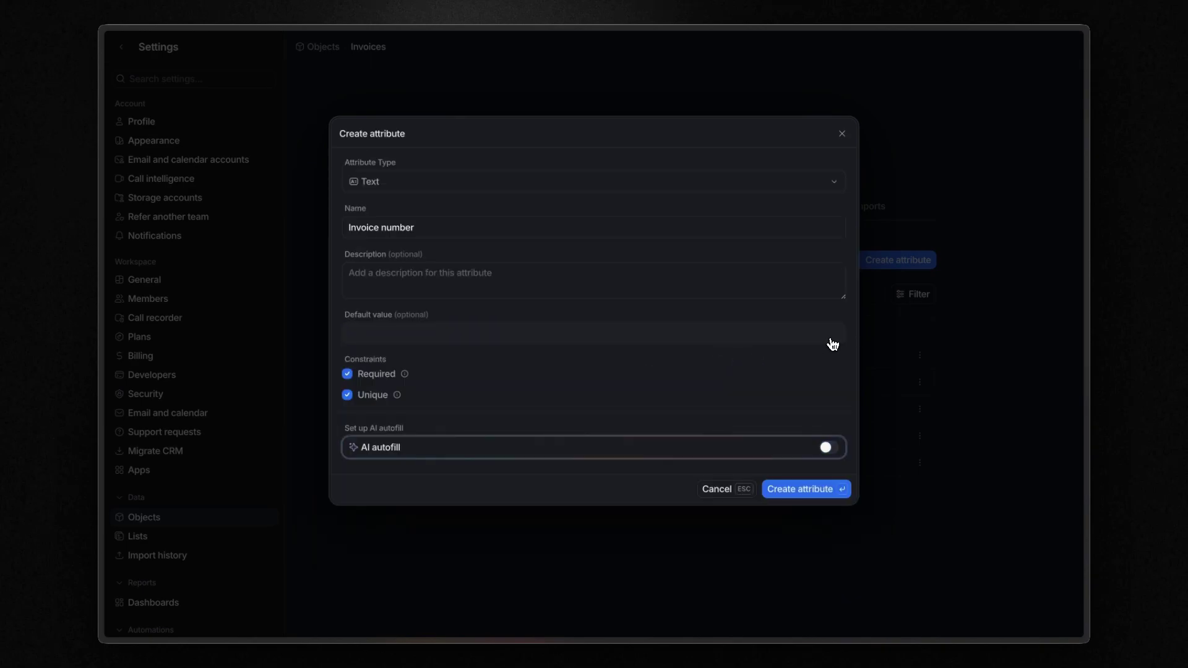
{"action": "left_click", "coordinate": [800, 491]}
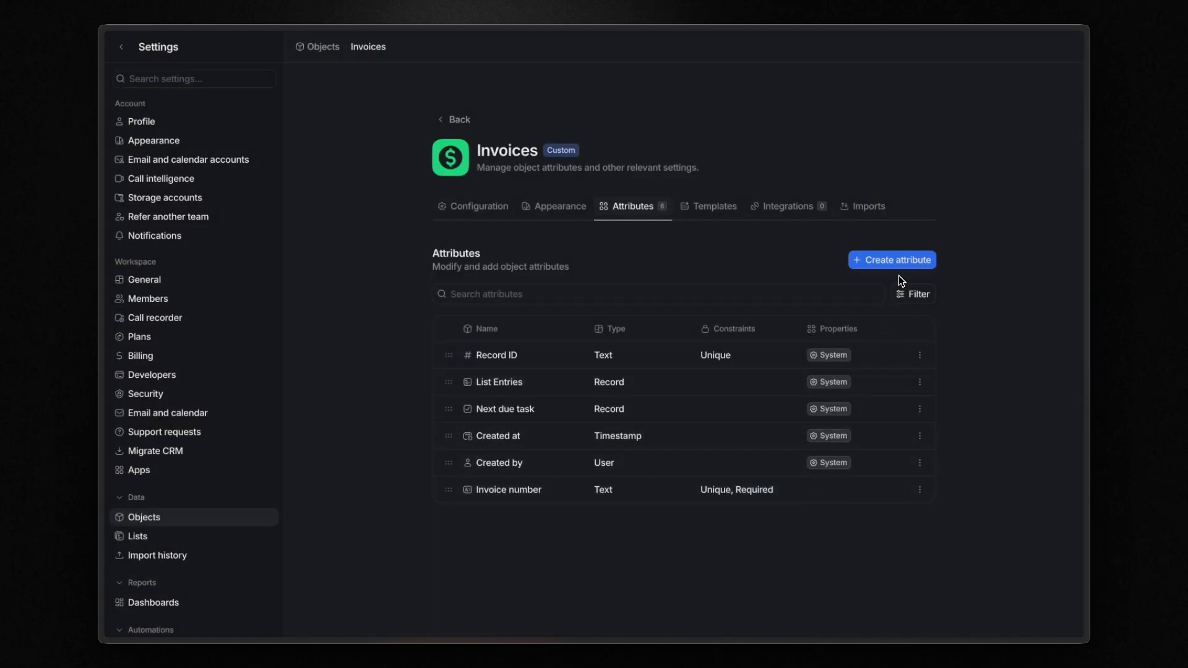
- Add an Amount Currency attribute in US Dollar with Code display and 2 decimals
{"action": "left_click", "coordinate": [885, 260]}
{"action": "left_click", "coordinate": [375, 179]}
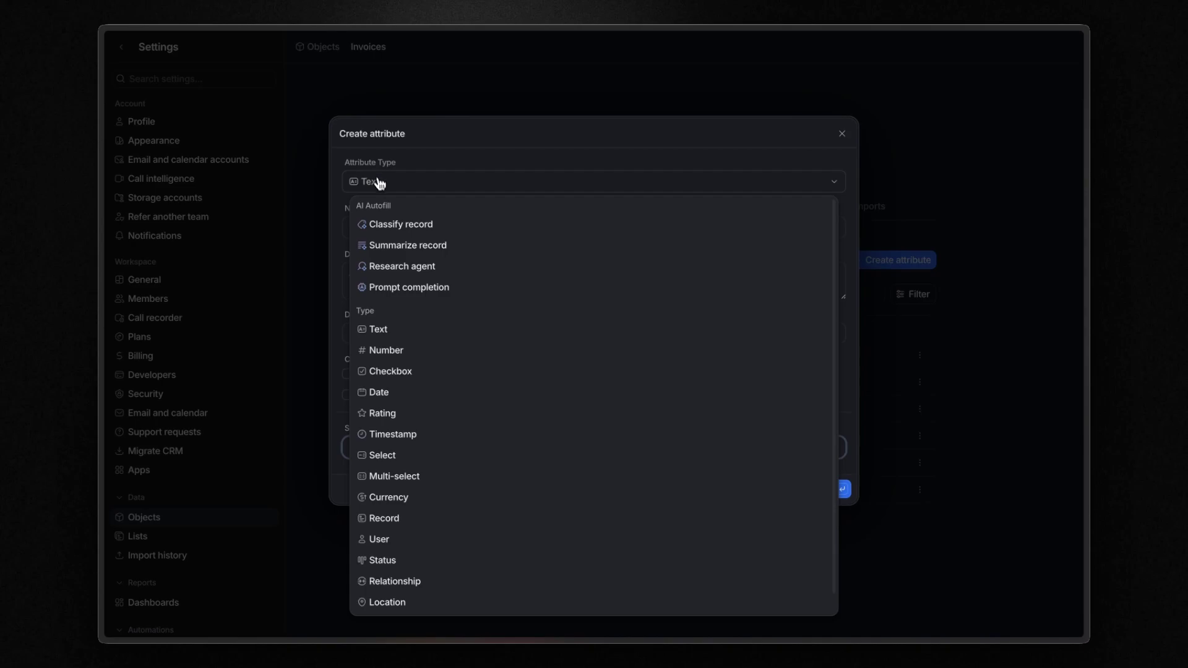
{"action": "scroll", "coordinate": [429, 458], "scroll_direction": "down", "scroll_amount": 1}
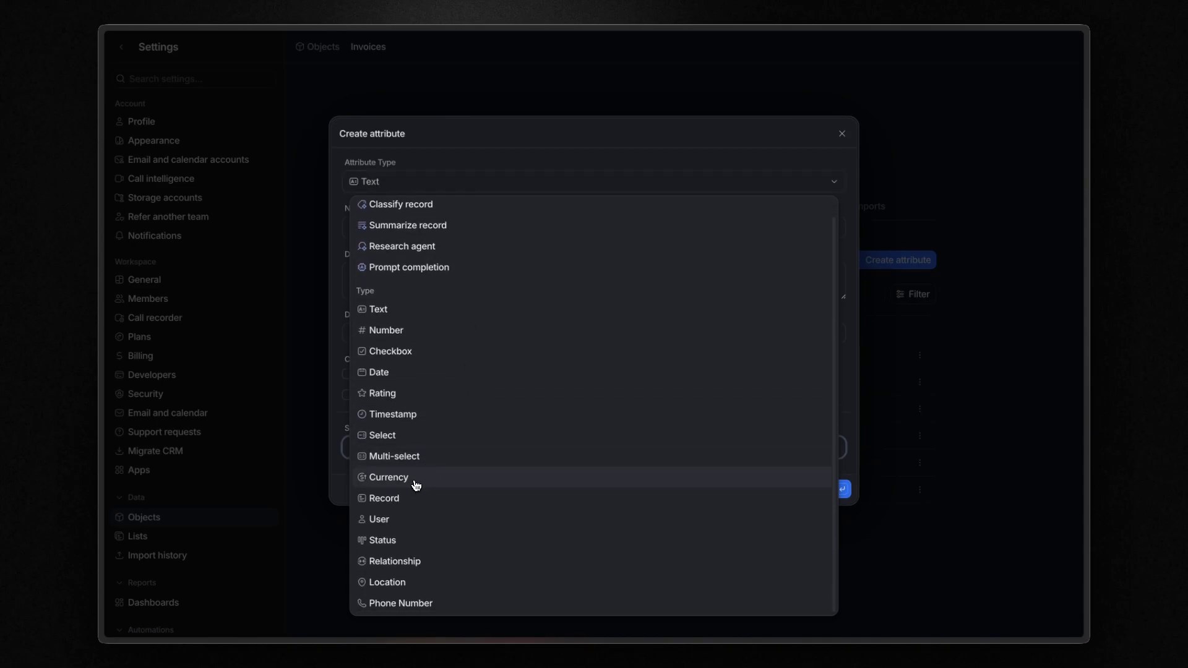
{"action": "left_click", "coordinate": [416, 480]}
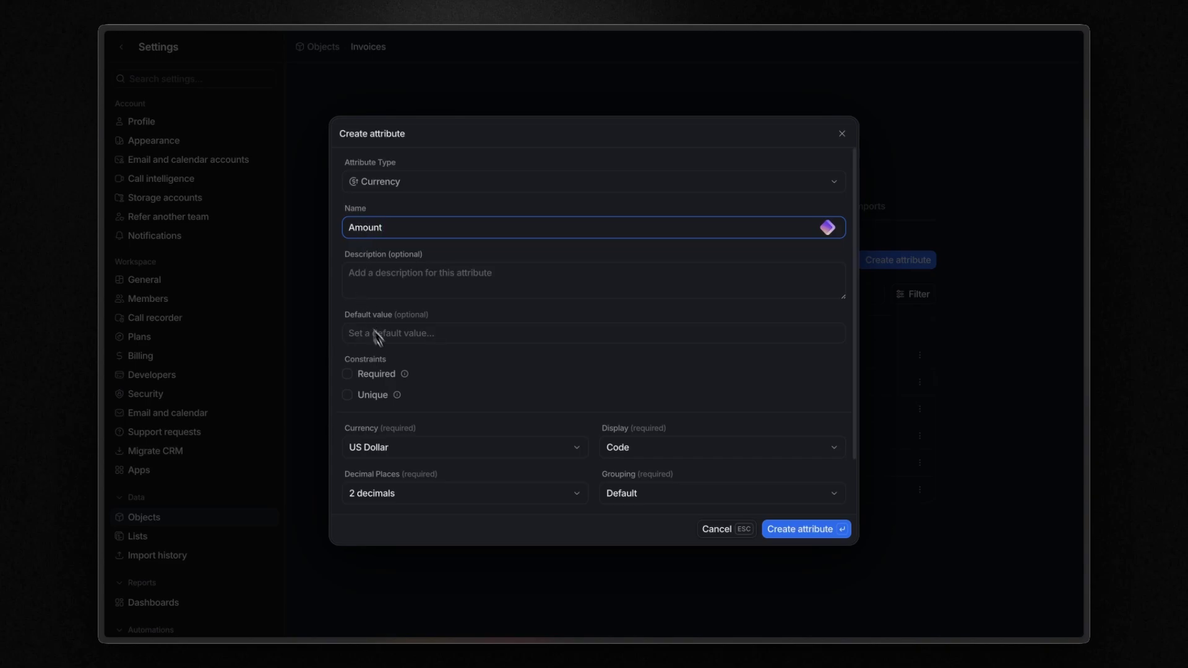
{"action": "left_click", "coordinate": [383, 454]}
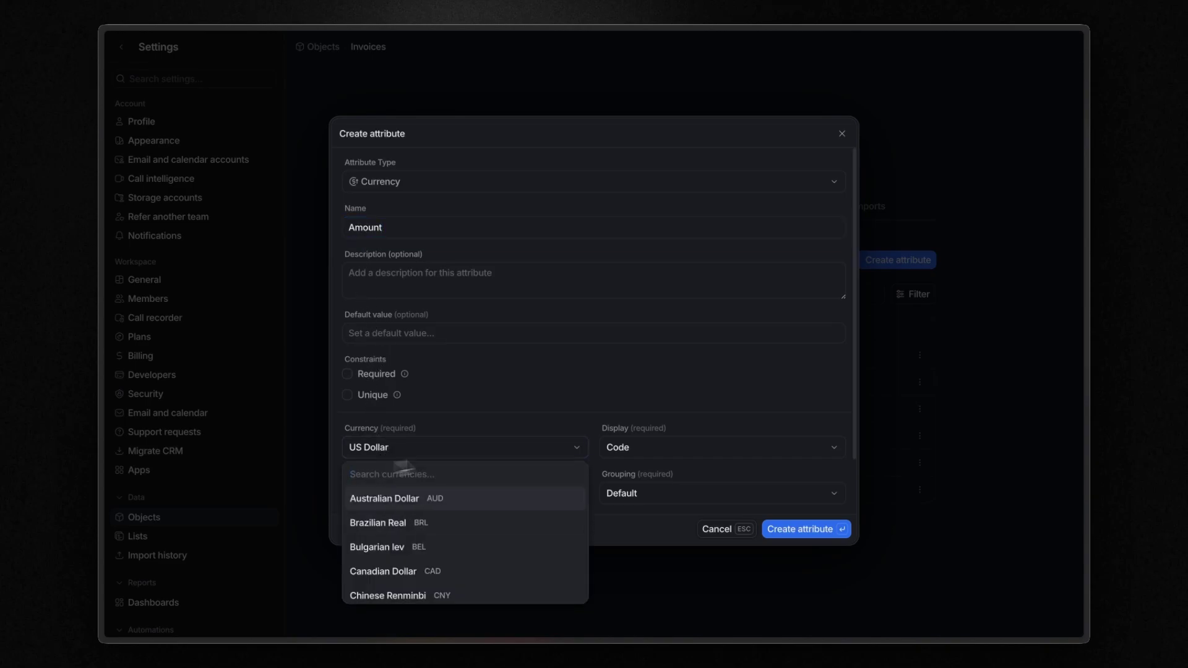
{"action": "left_click", "coordinate": [655, 450]}
{"action": "left_click", "coordinate": [656, 453]}
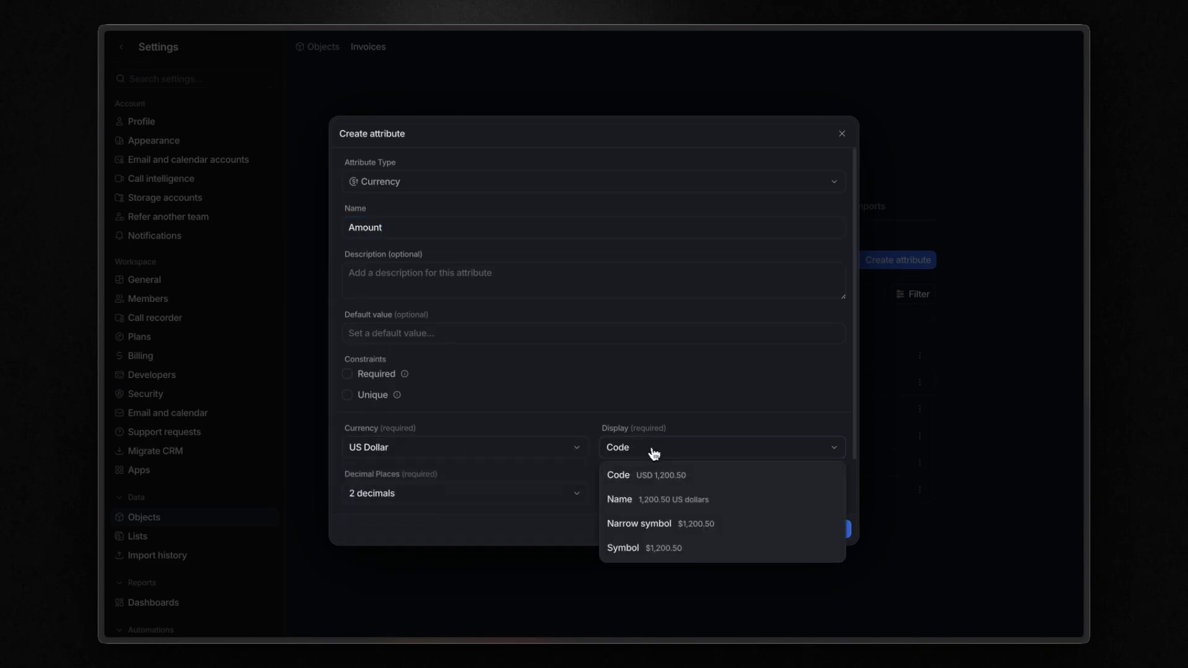
{"action": "left_click", "coordinate": [647, 481]}
{"action": "scroll", "coordinate": [619, 455], "scroll_direction": "down", "scroll_amount": 1}
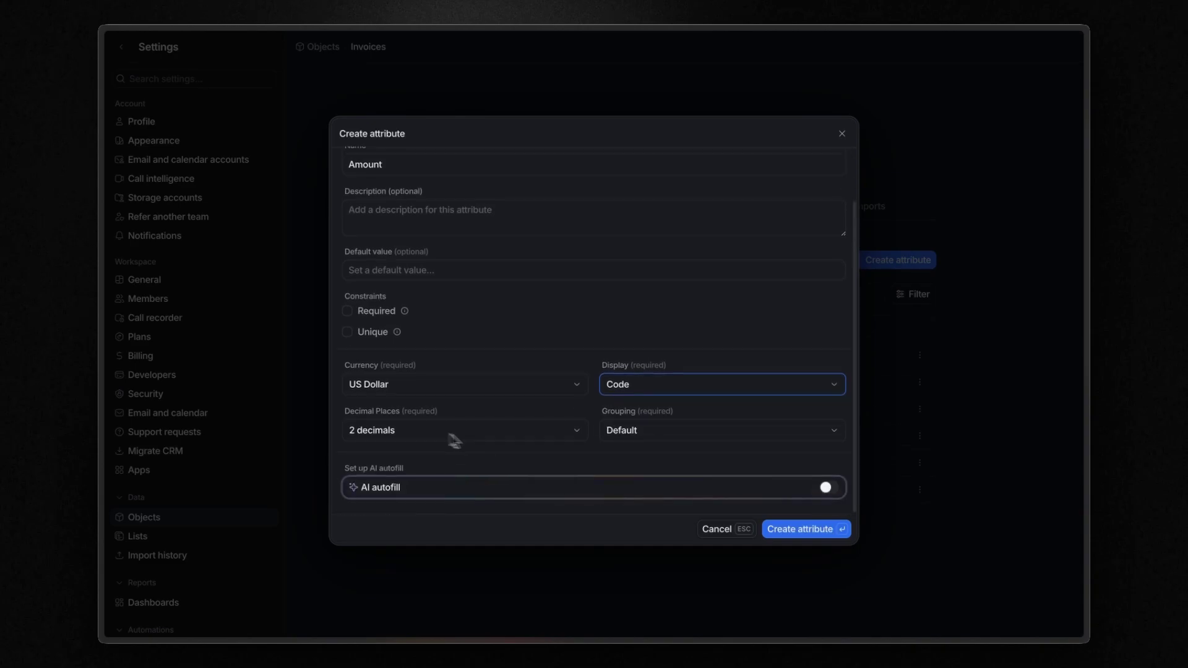
{"action": "left_click", "coordinate": [814, 534]}
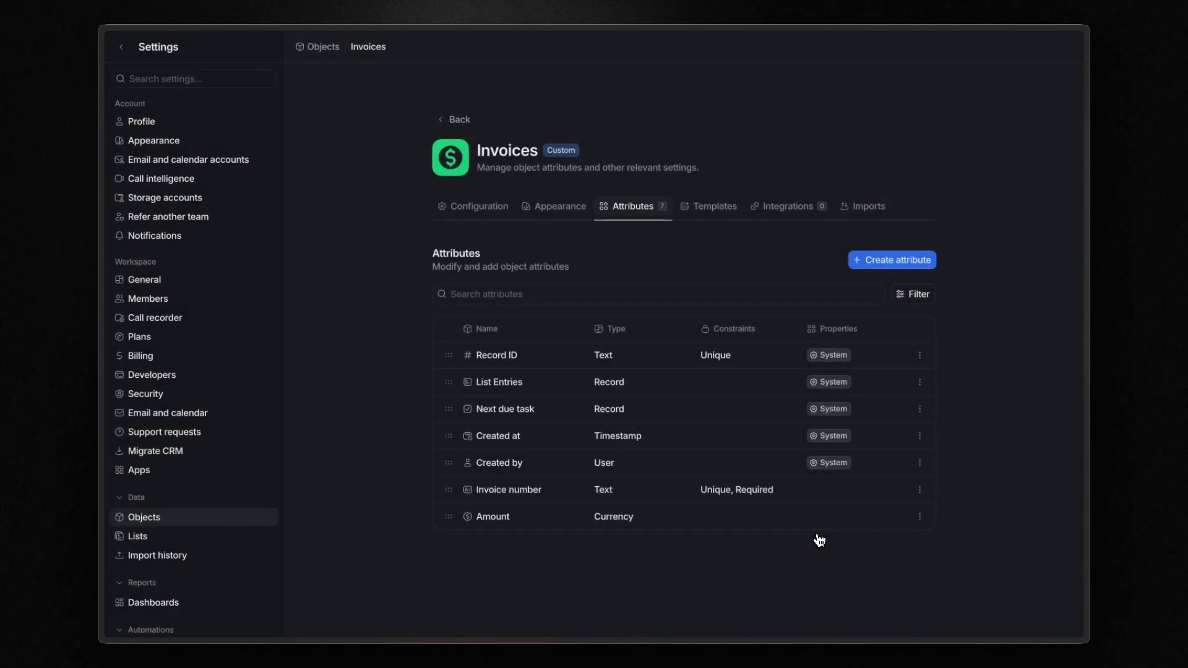
- Create a Date-type attribute named Due date on the Invoices object
{"action": "left_click", "coordinate": [903, 263]}
{"action": "left_click", "coordinate": [411, 181]}
{"action": "left_click", "coordinate": [406, 393]}
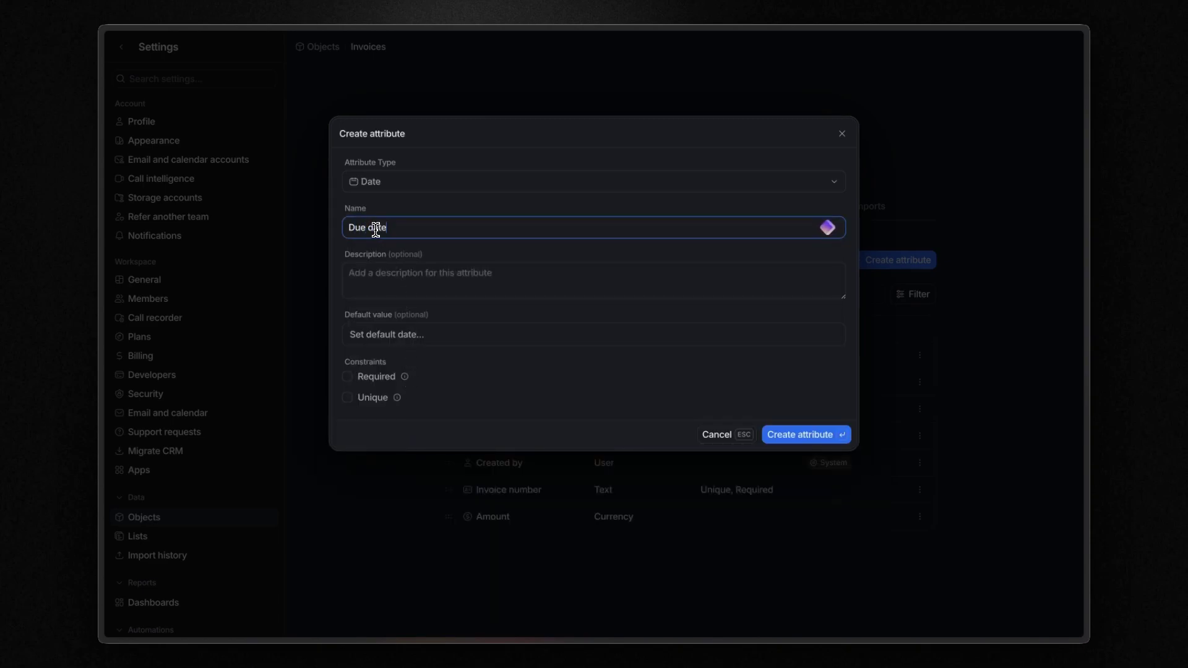
{"action": "left_click", "coordinate": [780, 436]}
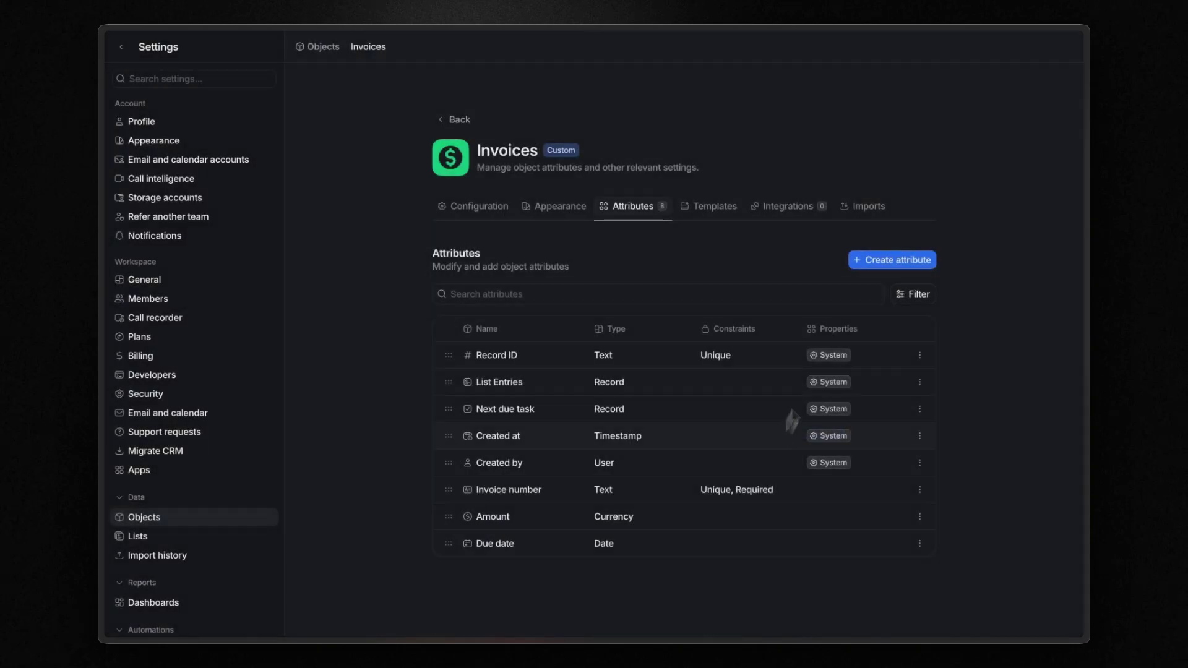
- Start a many-to-one Relationship attribute linking Invoices to Deals
{"action": "left_click", "coordinate": [874, 260]}
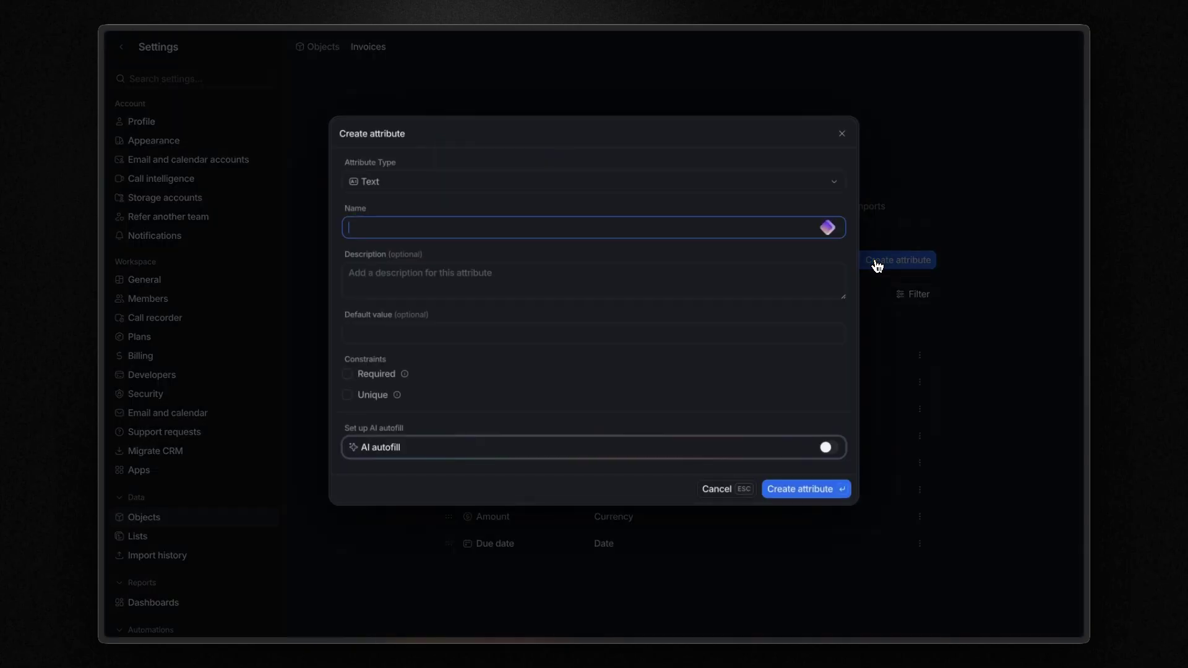
{"action": "left_click", "coordinate": [431, 189]}
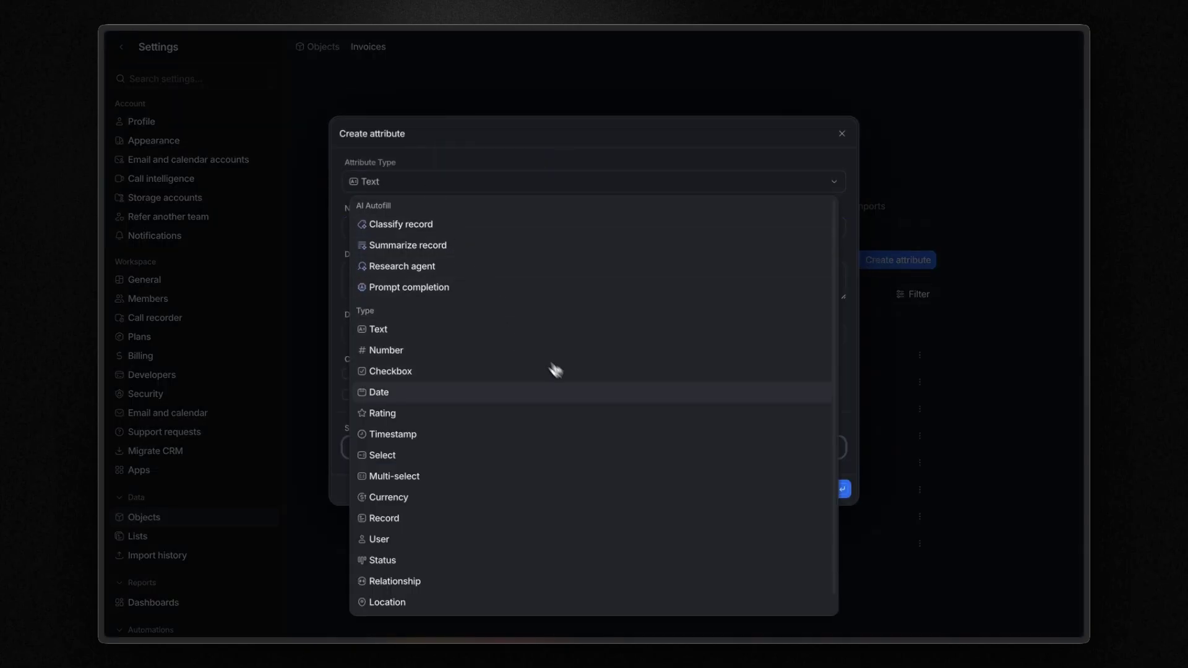
{"action": "scroll", "coordinate": [409, 537], "scroll_direction": "down", "scroll_amount": 1}
{"action": "left_click", "coordinate": [387, 561]}
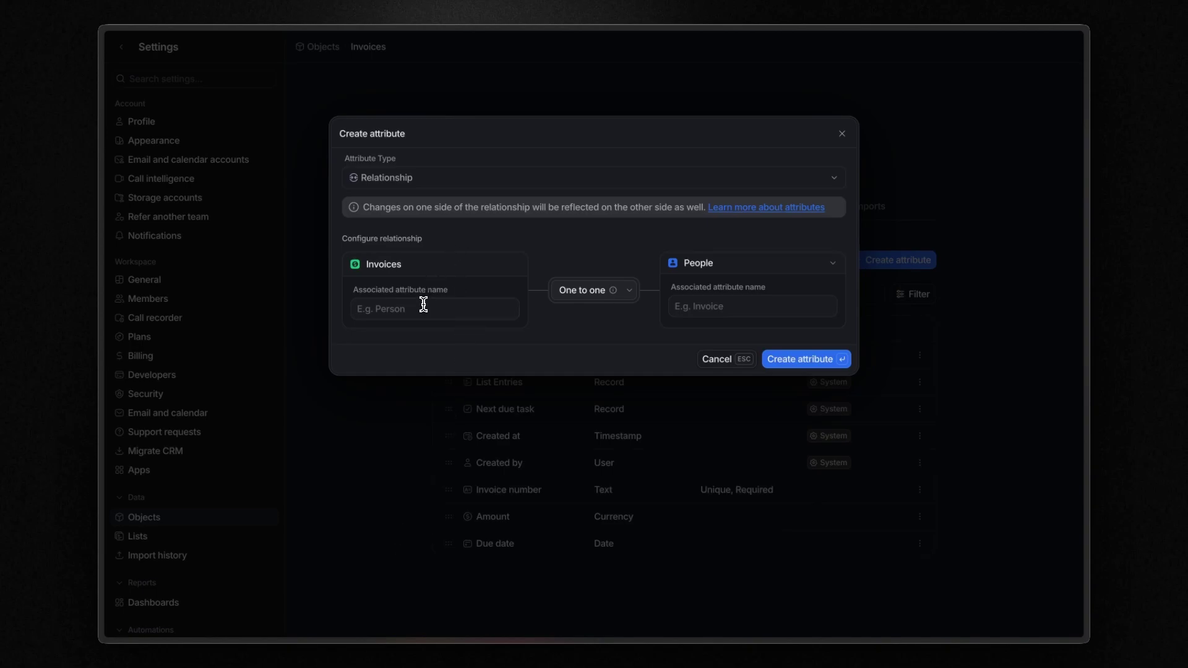
{"action": "left_click", "coordinate": [424, 305]}
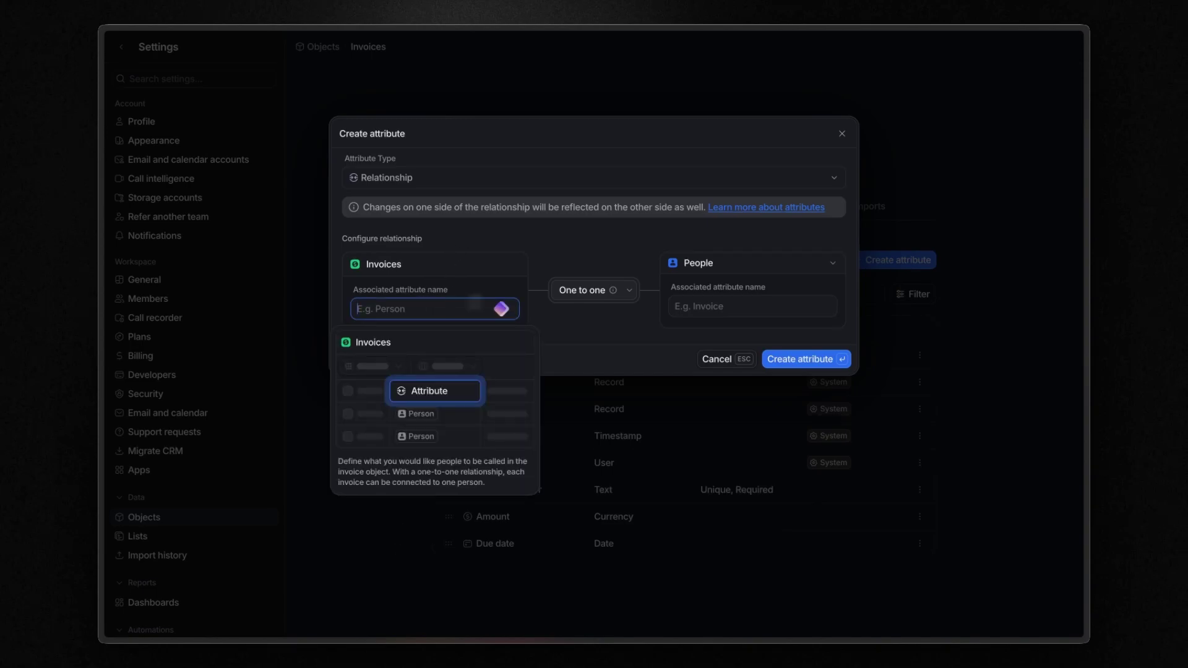
{"action": "left_click", "coordinate": [581, 291]}
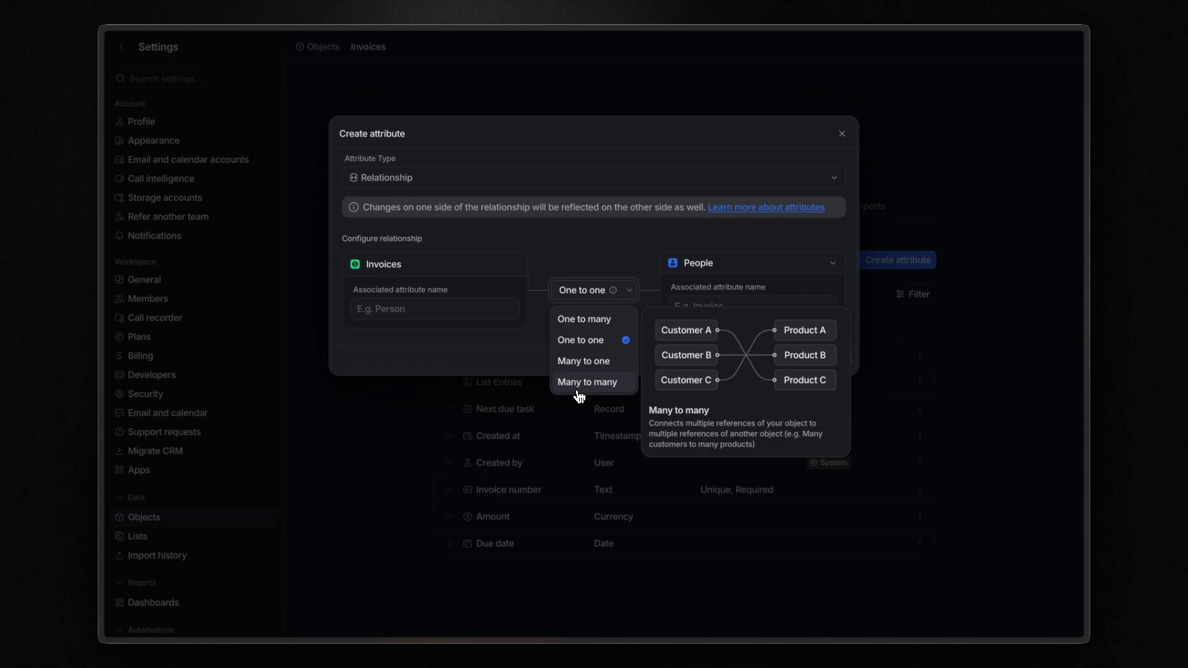
{"action": "left_click", "coordinate": [582, 364]}
{"action": "left_click", "coordinate": [825, 260]}
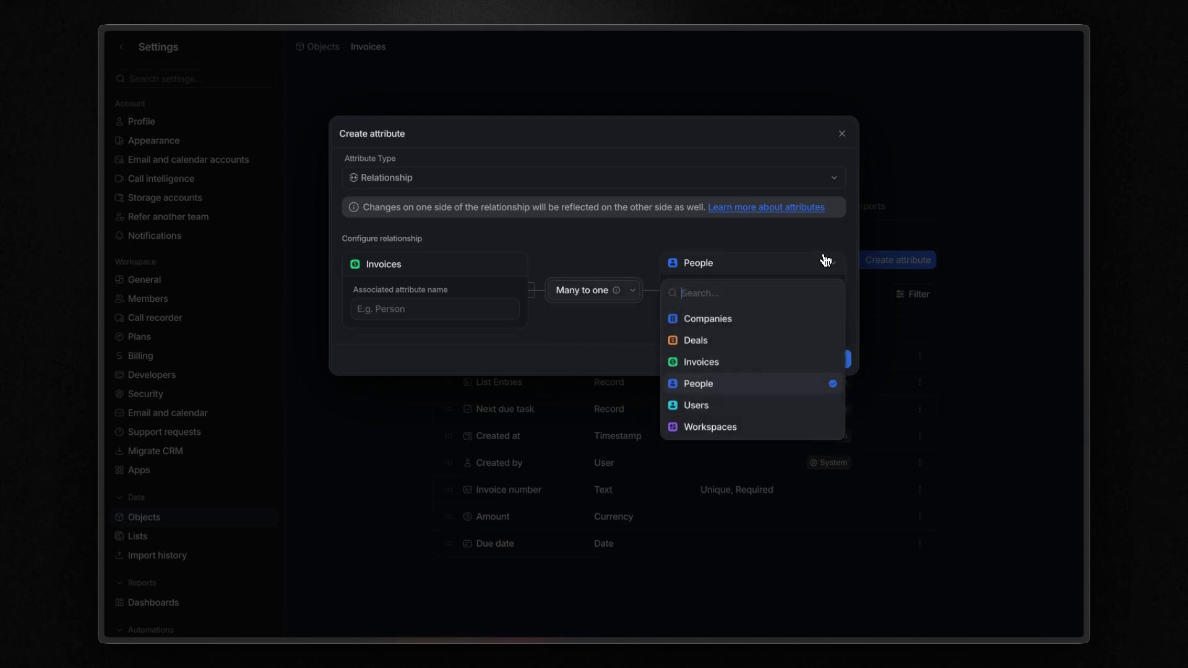
{"action": "left_click", "coordinate": [693, 340]}
- Name the invoice side 'Deal' and the deal side 'Invoices', then create the relationship
{"action": "left_click", "coordinate": [433, 309]}
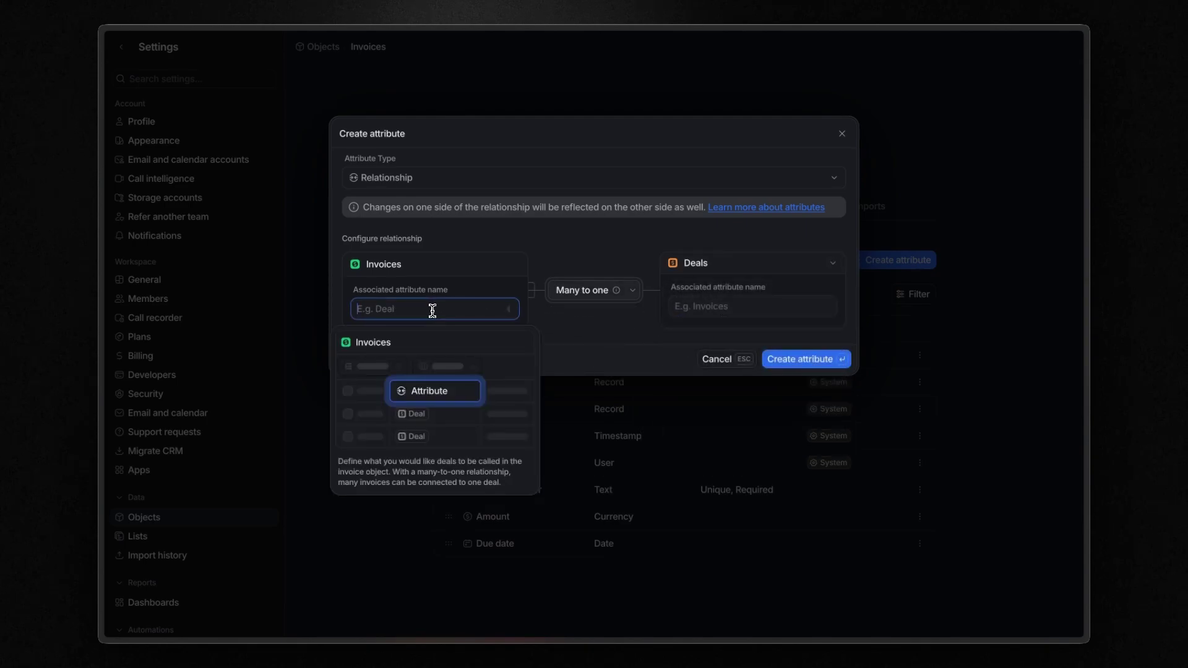
{"action": "type", "text": "Deal"}
{"action": "left_click", "coordinate": [687, 308]}
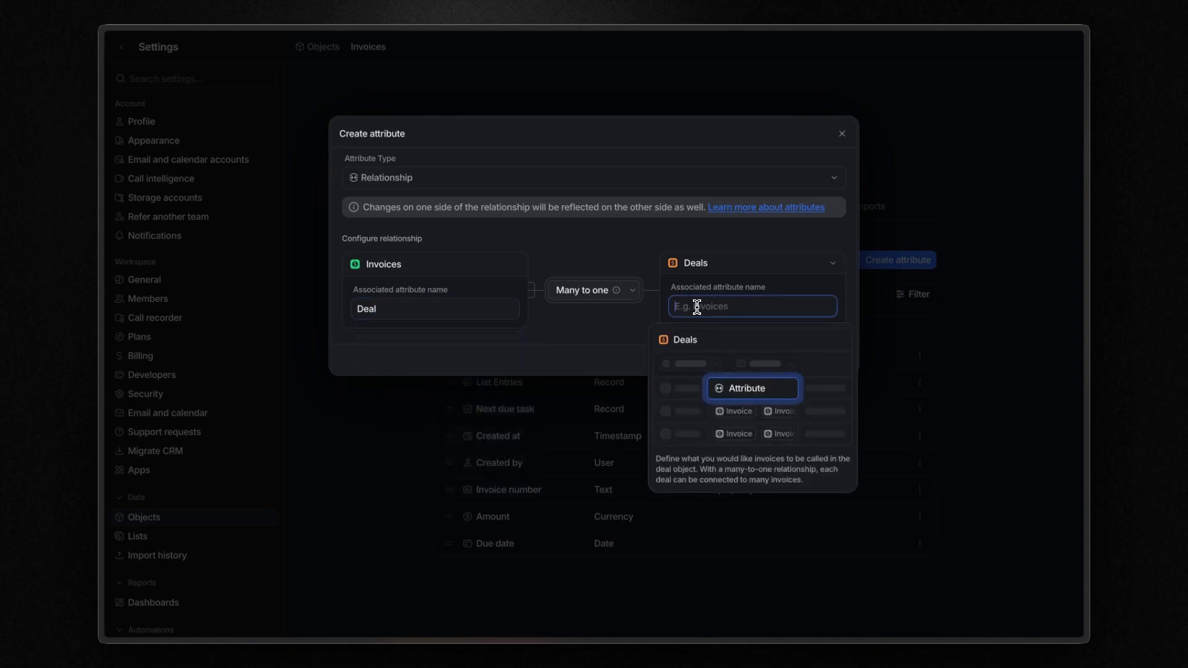
{"action": "type", "text": "Invoices"}
{"action": "left_click", "coordinate": [611, 333]}
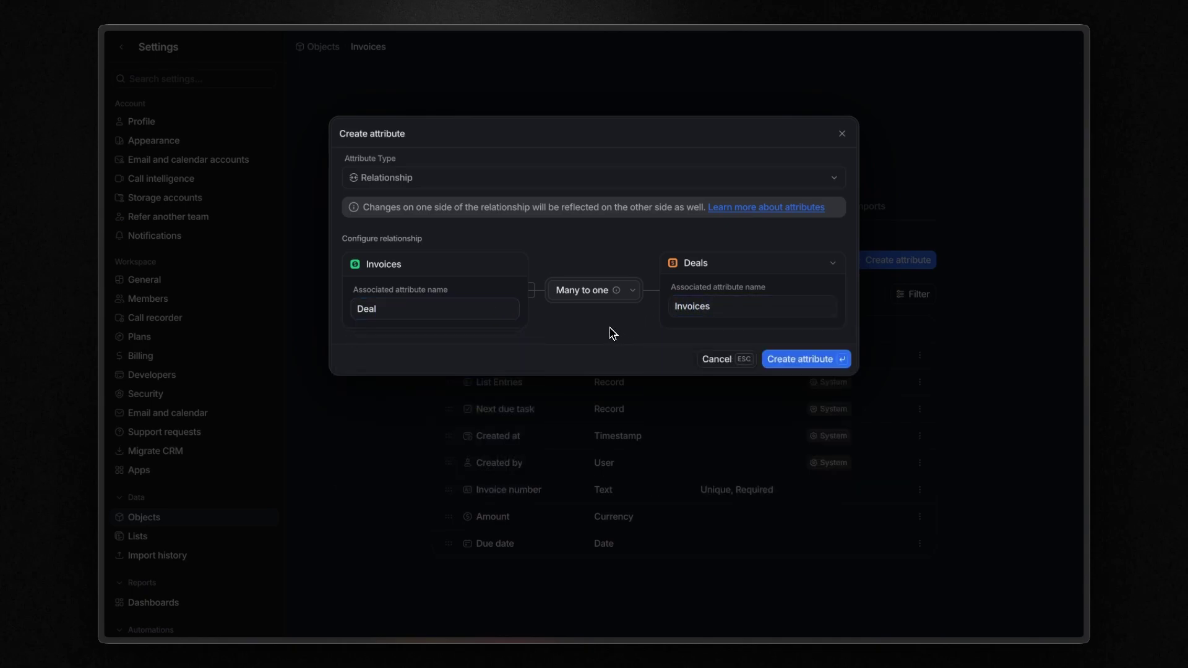
{"action": "left_click", "coordinate": [819, 361]}
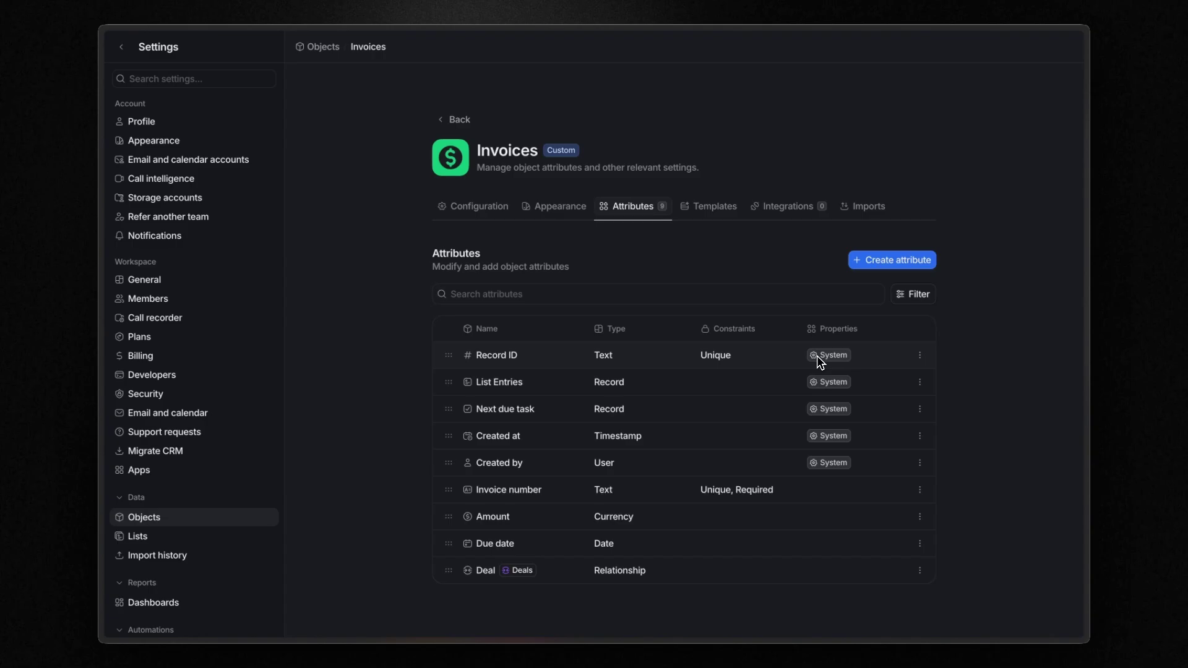
- Start a new many-to-one Relationship attribute on Invoices that links to Companies
{"action": "left_click", "coordinate": [904, 264]}
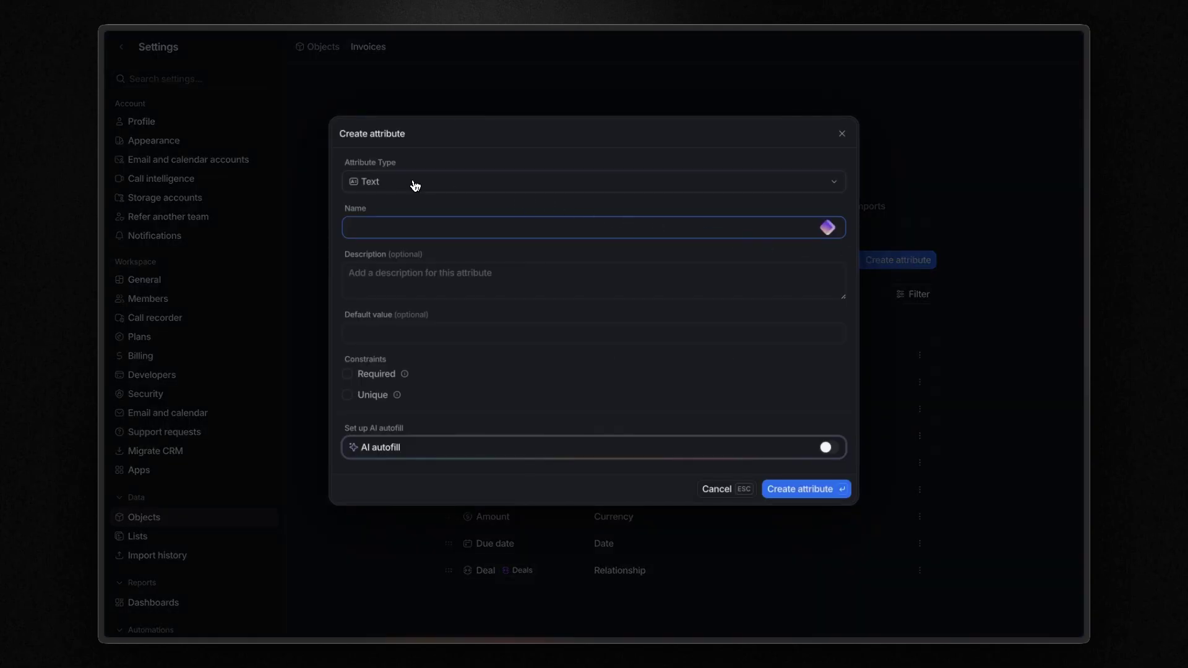
{"action": "left_click", "coordinate": [411, 184]}
{"action": "left_click", "coordinate": [373, 563]}
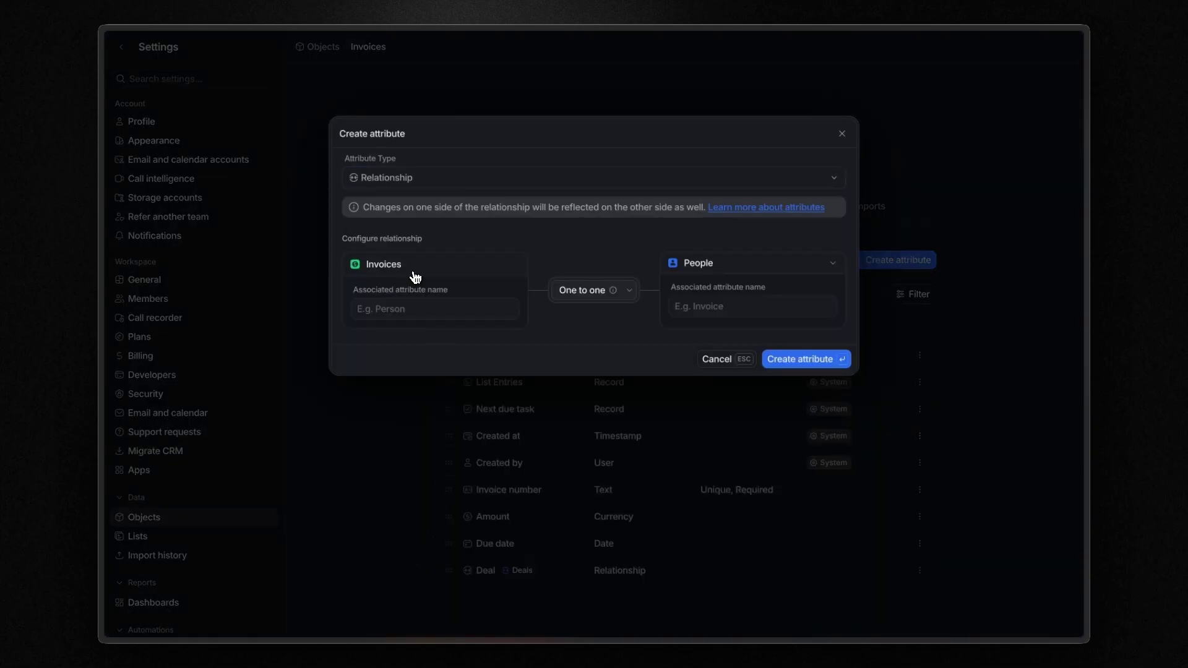
{"action": "left_click", "coordinate": [612, 291]}
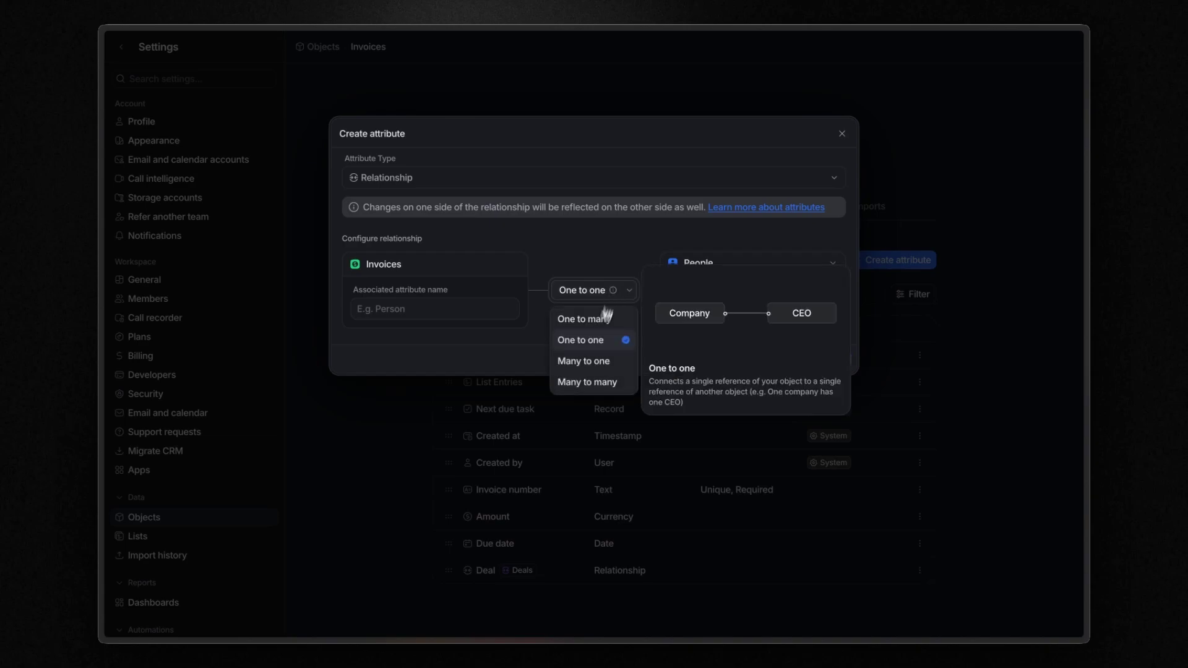
{"action": "left_click", "coordinate": [591, 364]}
{"action": "left_click", "coordinate": [753, 262]}
{"action": "left_click", "coordinate": [731, 321]}
- Name the invoice side 'Company' and the company side 'Invoices', then create the attribute
{"action": "left_click", "coordinate": [415, 310]}
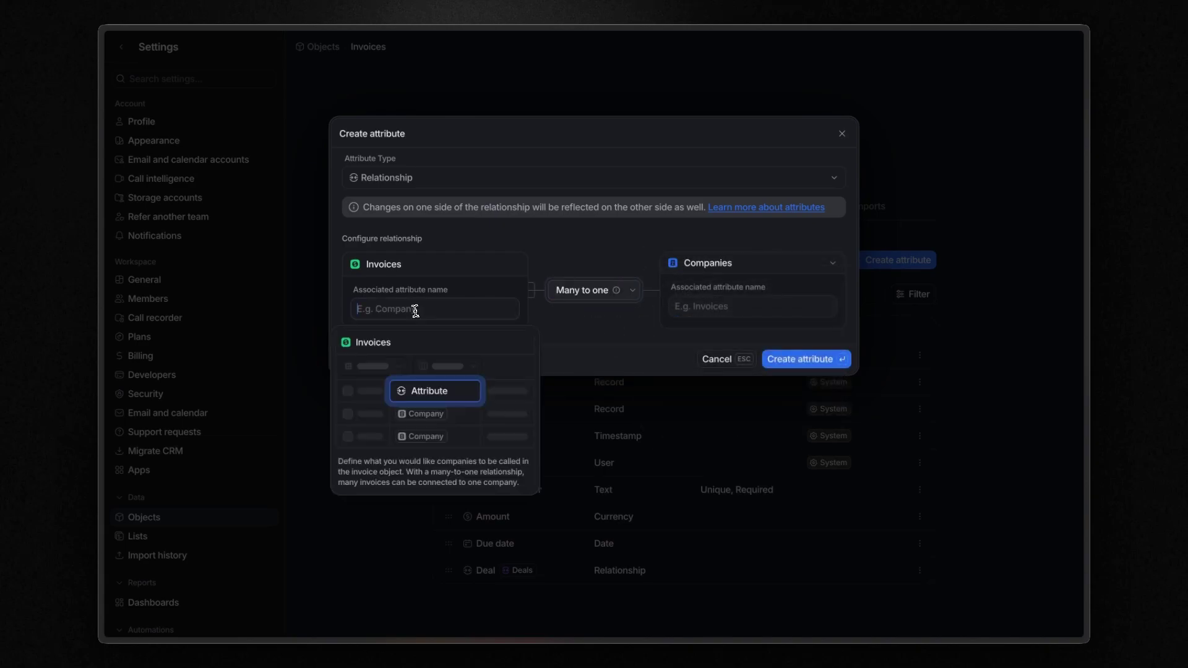
{"action": "type", "text": "Company"}
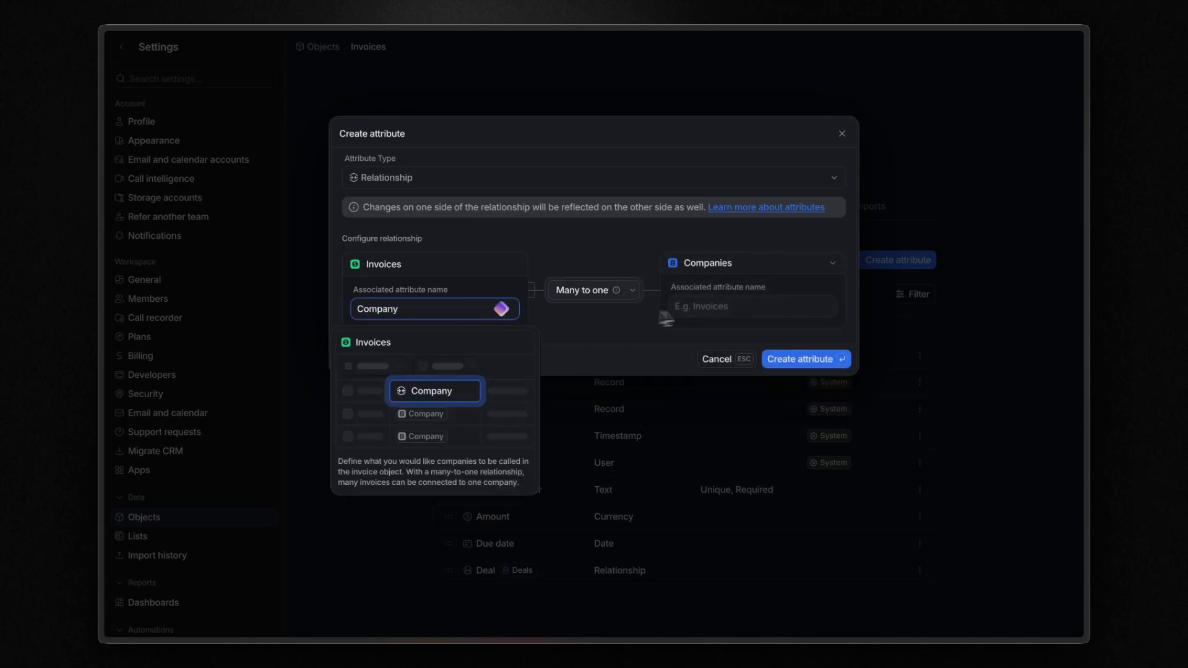
{"action": "left_click", "coordinate": [681, 309]}
{"action": "type", "text": "Invoices"}
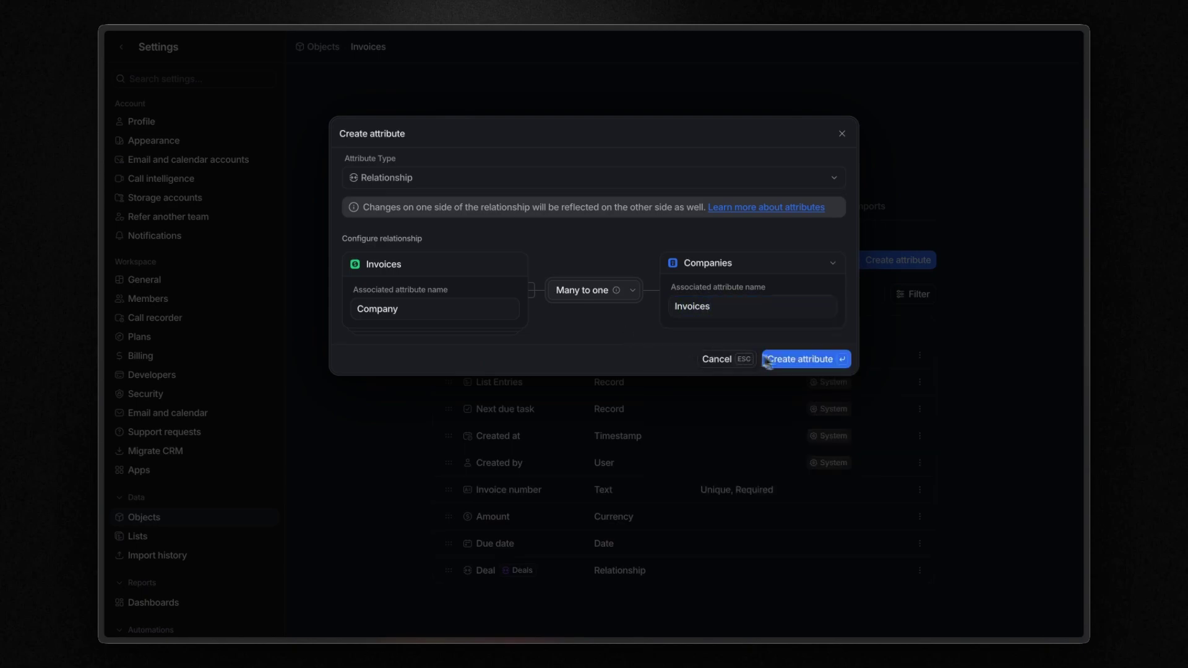
{"action": "left_click", "coordinate": [797, 364]}
{"action": "scroll", "coordinate": [805, 346], "scroll_direction": "down", "scroll_amount": 1}
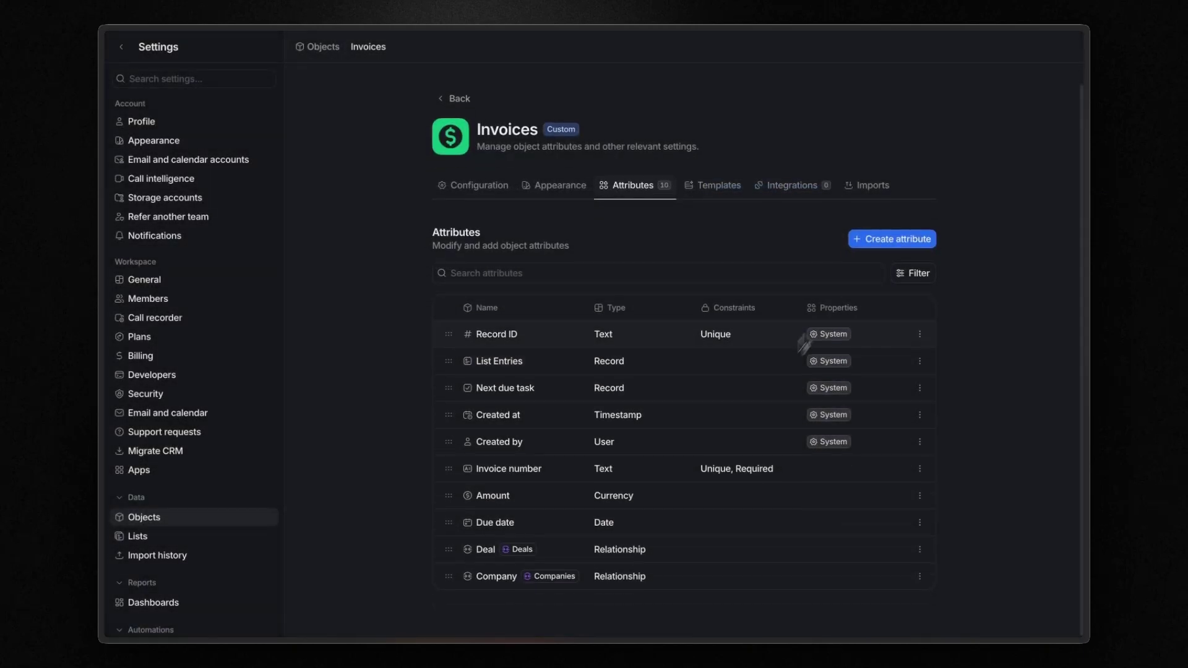
- Start a new Status attribute on Invoices with statuses Sent, Paid, Past due and Void
{"action": "left_click", "coordinate": [882, 239]}
{"action": "left_click", "coordinate": [436, 180]}
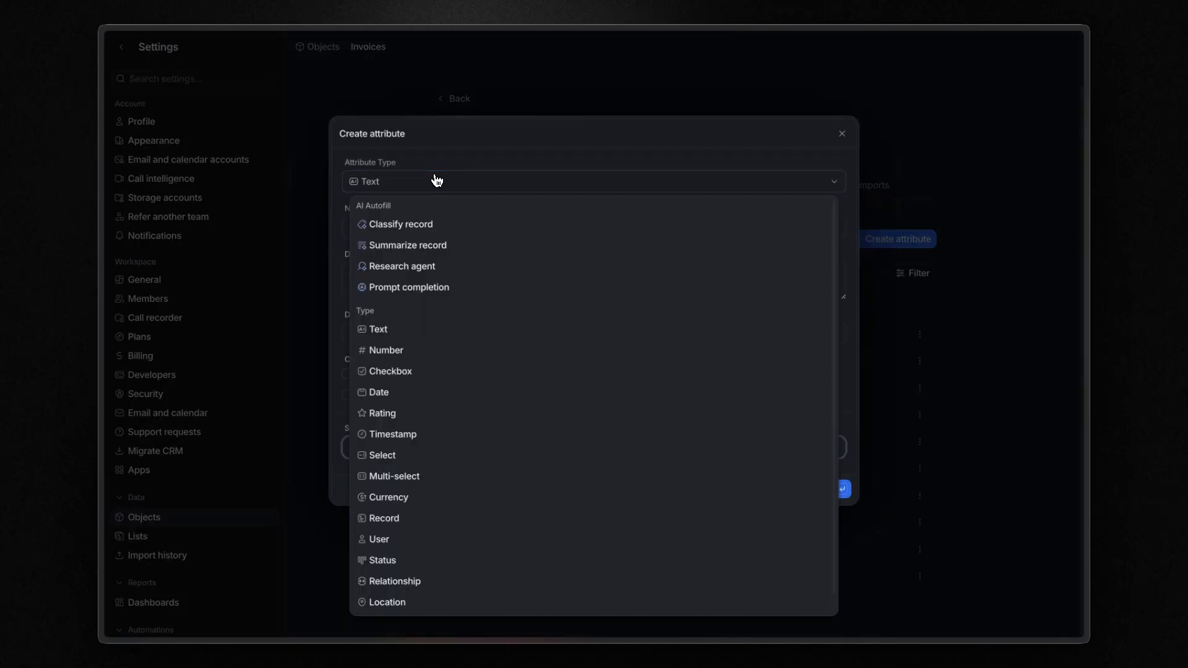
{"action": "left_click", "coordinate": [391, 559]}
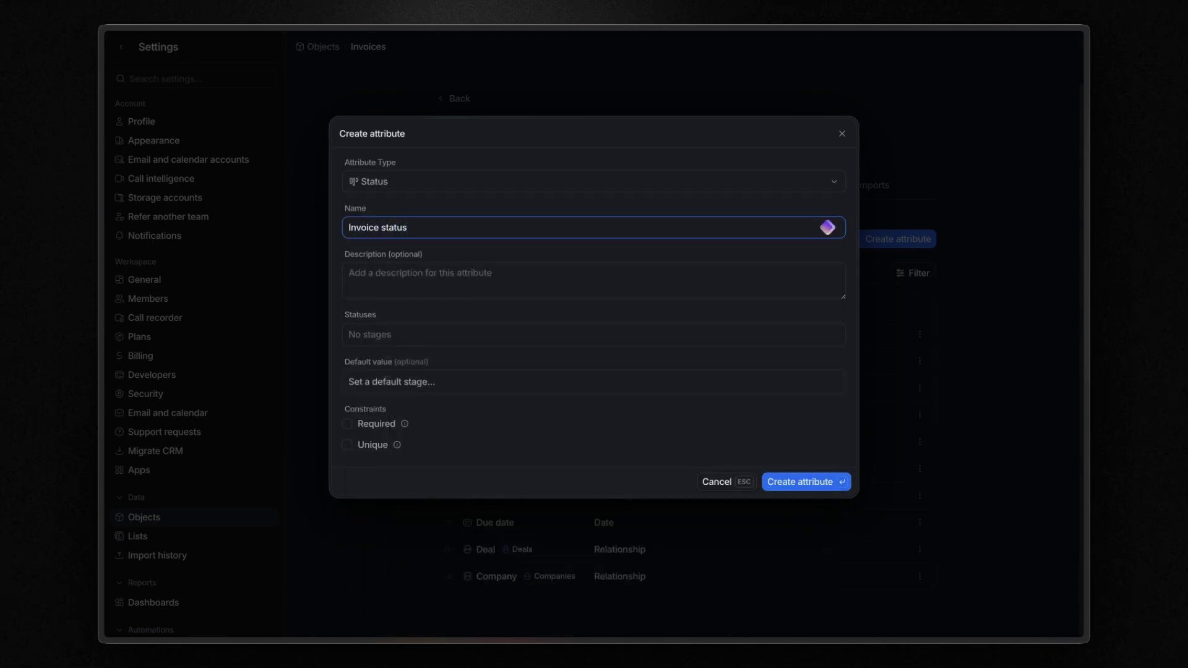
{"action": "left_click", "coordinate": [374, 343]}
{"action": "left_click", "coordinate": [401, 369]}
{"action": "type", "text": "Sent"}
{"action": "left_click", "coordinate": [429, 391]}
{"action": "type", "text": "Paid"}
{"action": "left_click", "coordinate": [423, 413]}
{"action": "type", "text": "Past due"}
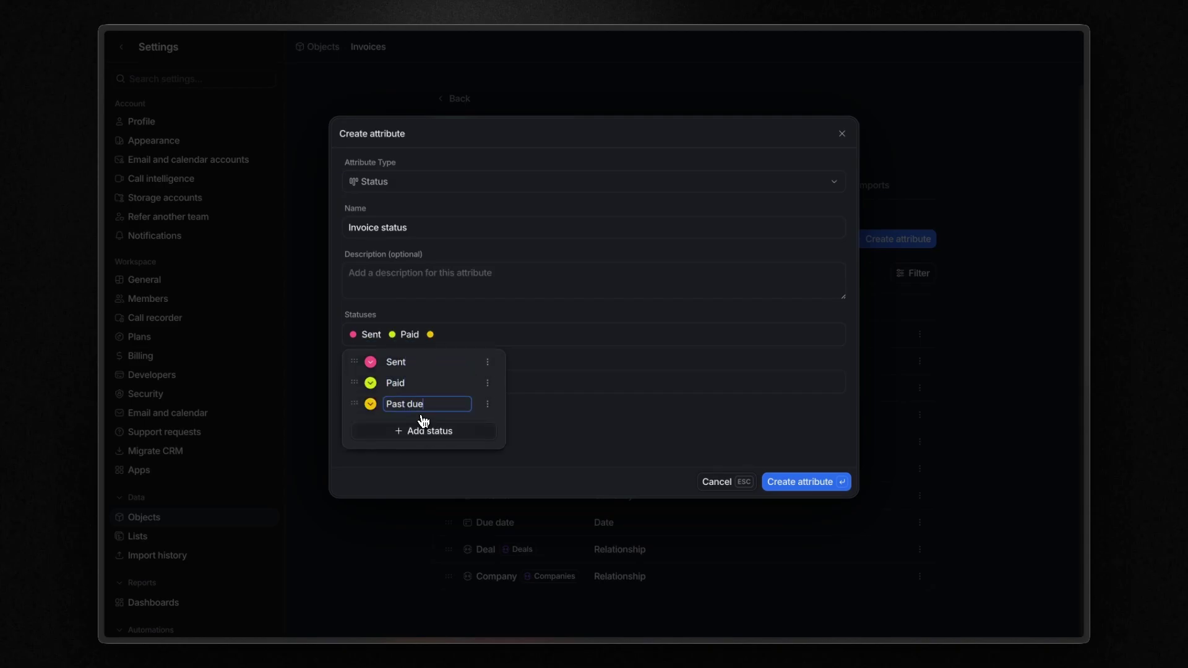
{"action": "left_click", "coordinate": [424, 431]}
{"action": "type", "text": "Void"}
- Colour the statuses: Sent yellow, Paid green, Past due red, Void grey
{"action": "left_click", "coordinate": [371, 364]}
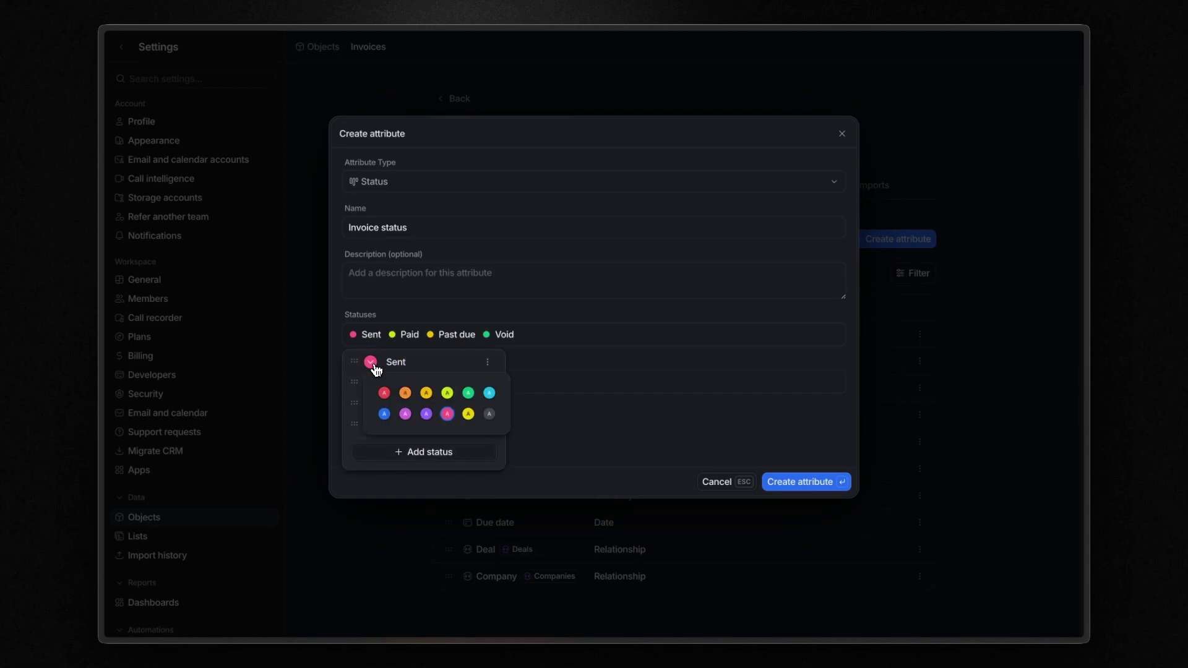
{"action": "left_click", "coordinate": [468, 414]}
{"action": "left_click", "coordinate": [371, 383]}
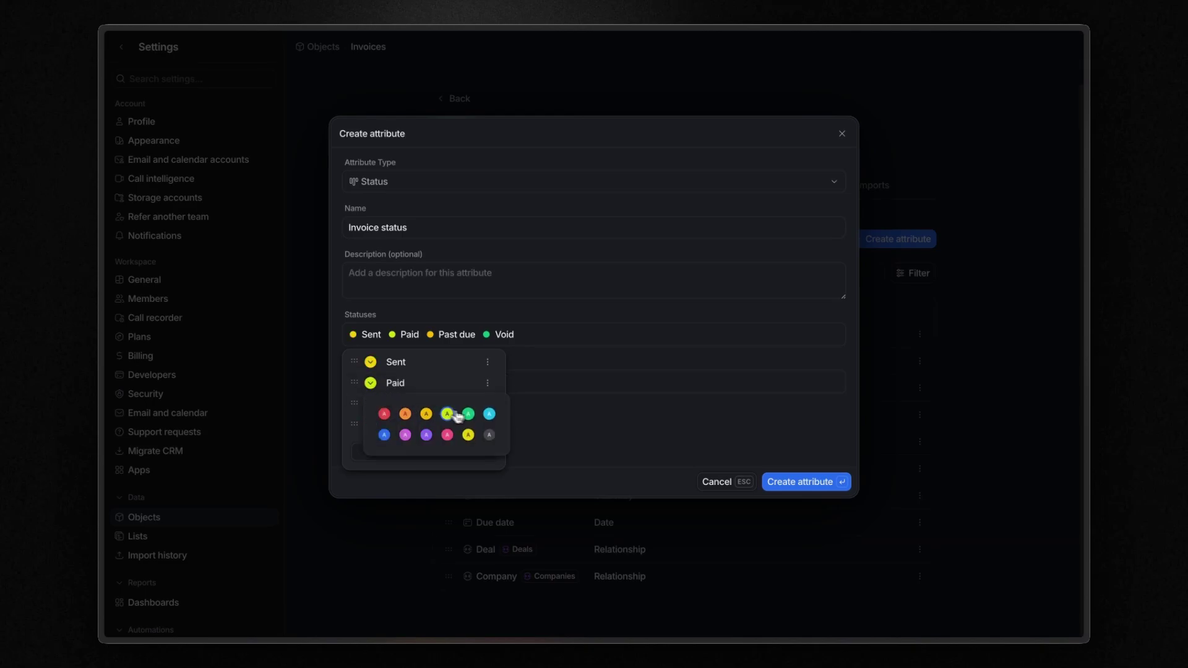
{"action": "left_click", "coordinate": [467, 414]}
{"action": "left_click", "coordinate": [371, 404]}
{"action": "left_click", "coordinate": [384, 435]}
{"action": "left_click", "coordinate": [371, 425]}
{"action": "left_click", "coordinate": [489, 477]}
{"action": "left_click", "coordinate": [542, 417]}
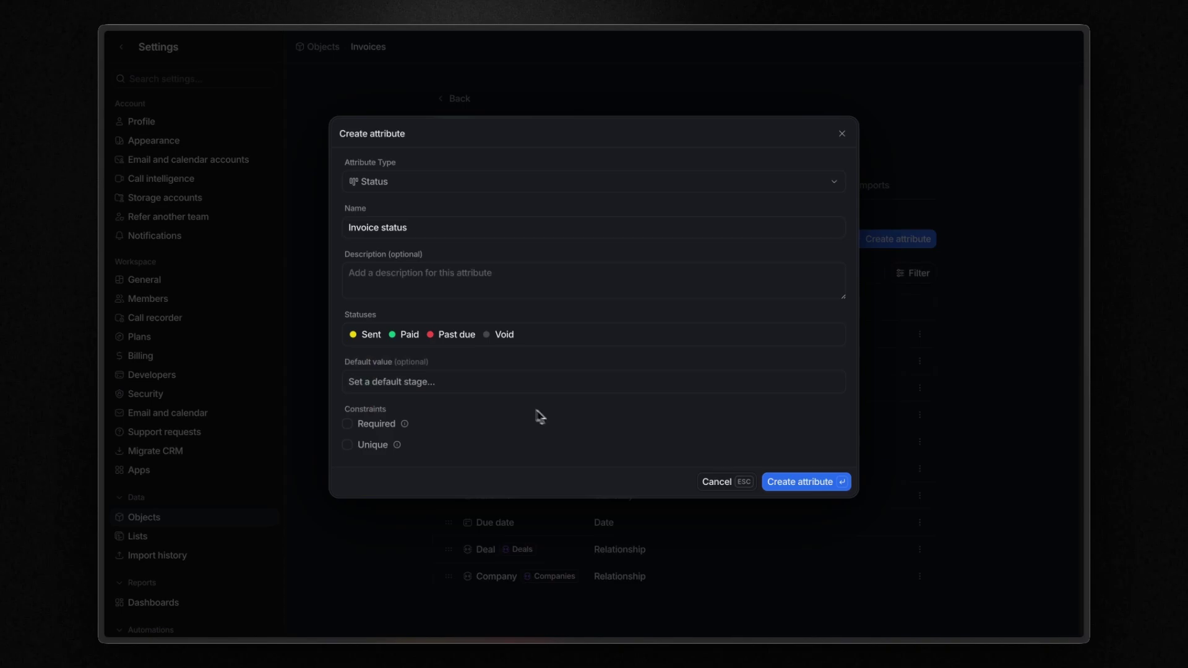
- Make Sent the default status and create the Invoice status attribute
{"action": "left_click", "coordinate": [433, 389]}
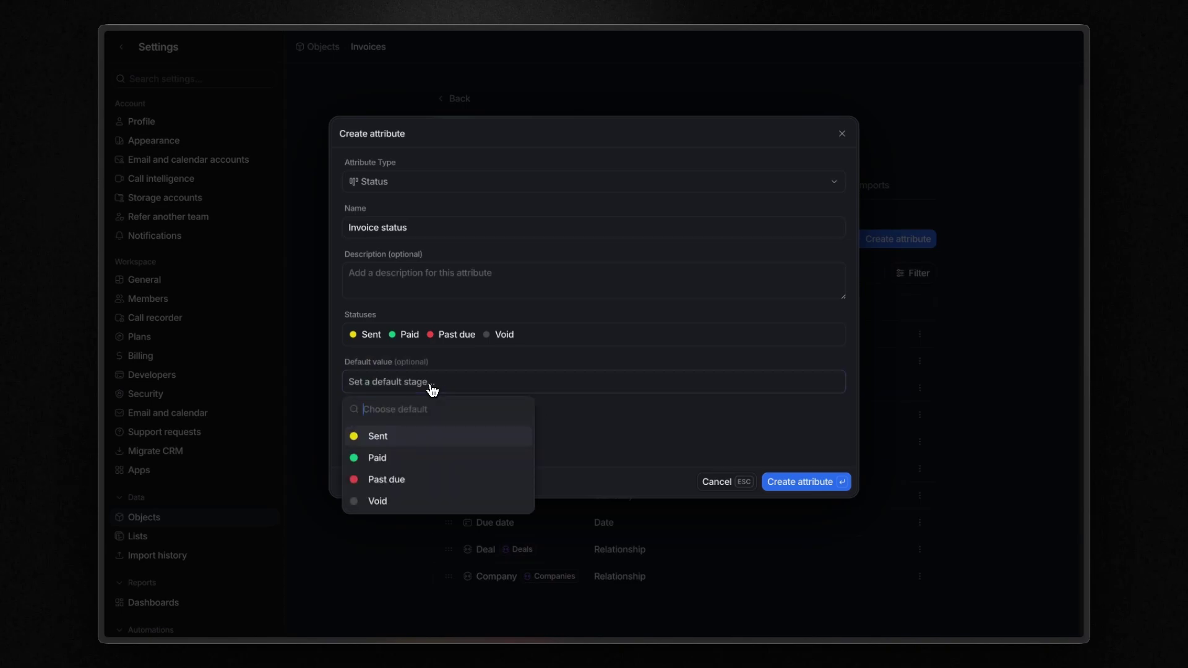
{"action": "left_click", "coordinate": [378, 438]}
{"action": "left_click", "coordinate": [577, 424]}
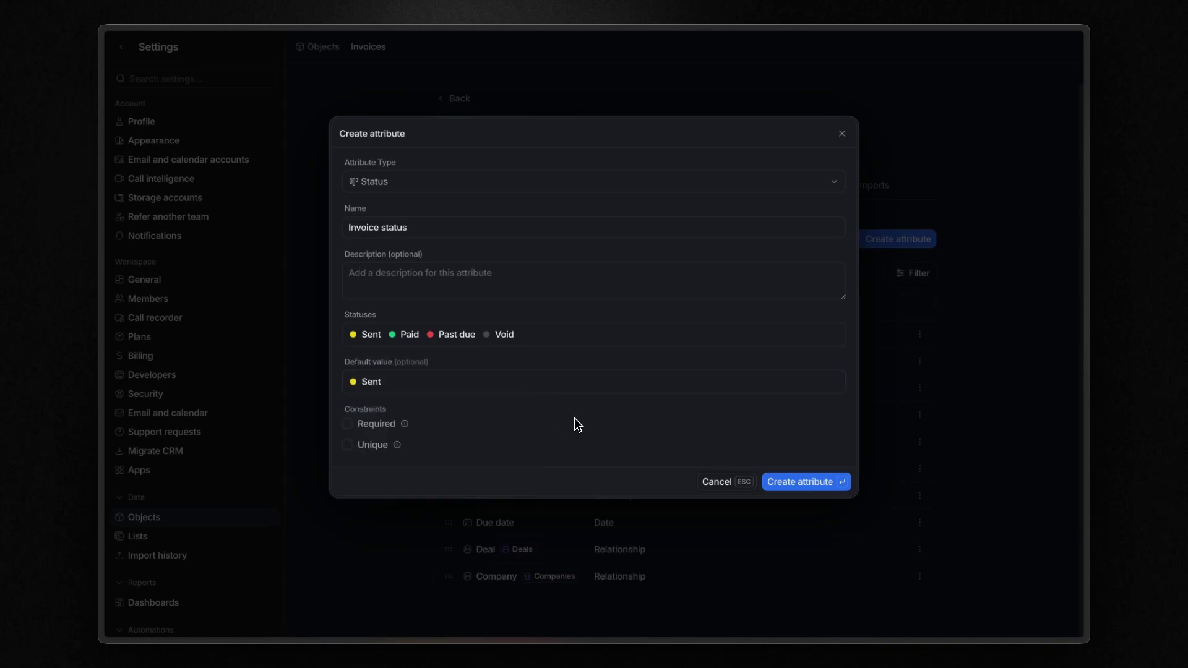
{"action": "left_click", "coordinate": [796, 489]}
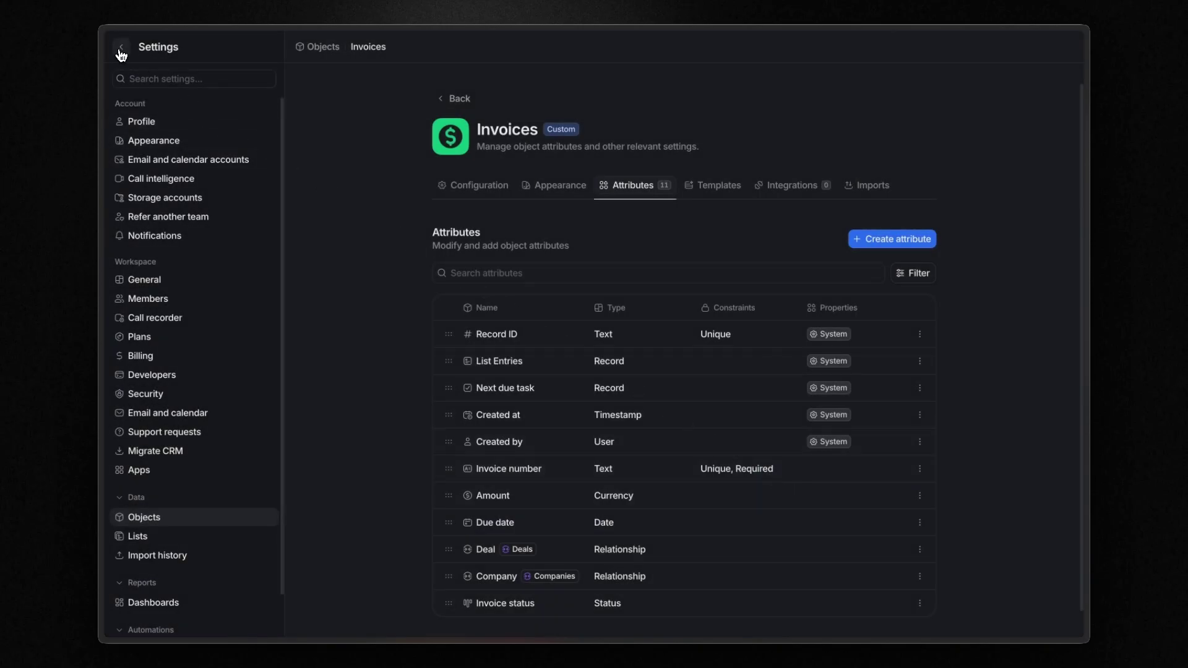
- Back in the workspace, create a table view titled 'Invoices' for the Invoices records
{"action": "left_click", "coordinate": [121, 50]}
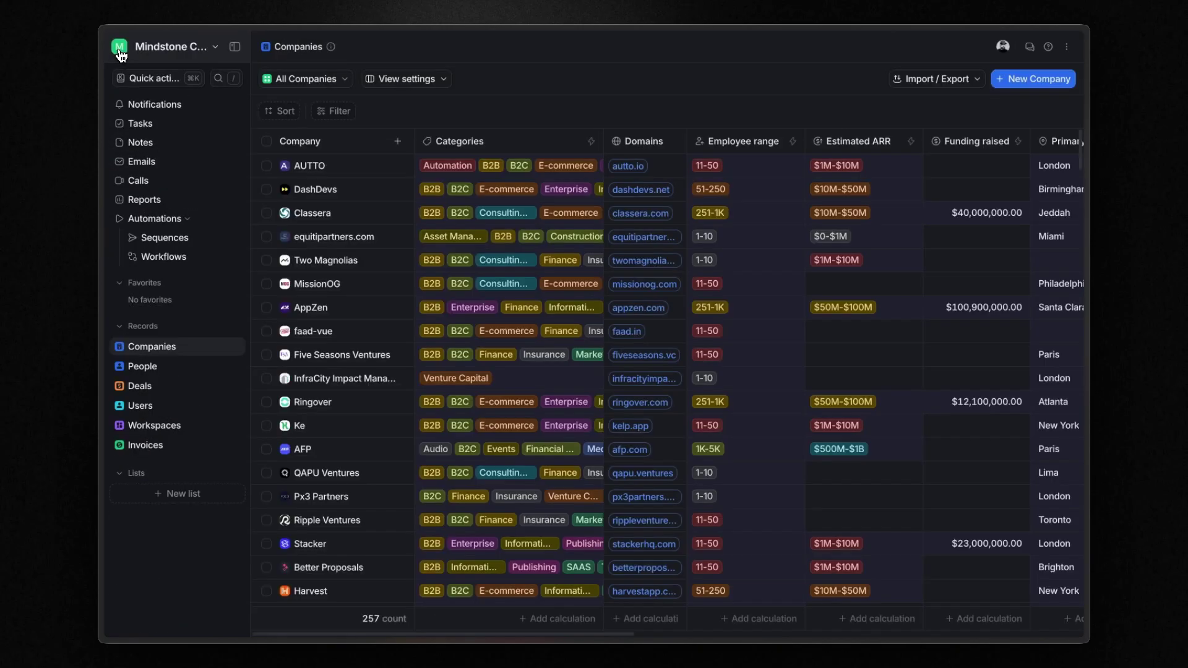
{"action": "left_click", "coordinate": [139, 449]}
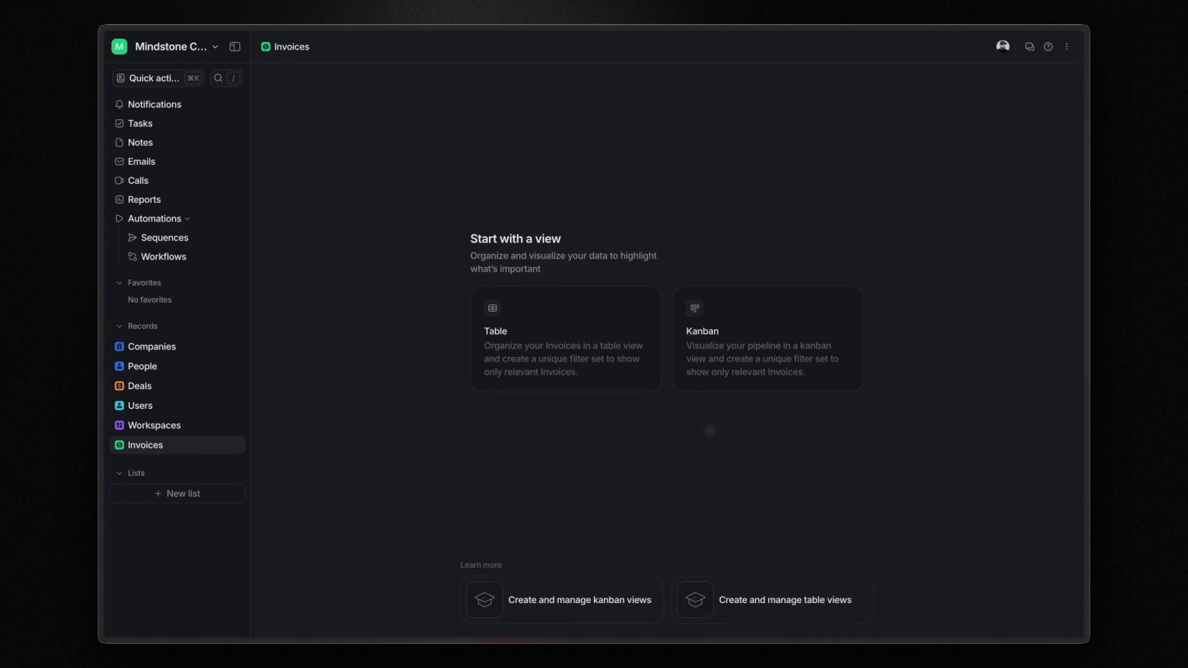
{"action": "left_click", "coordinate": [582, 340]}
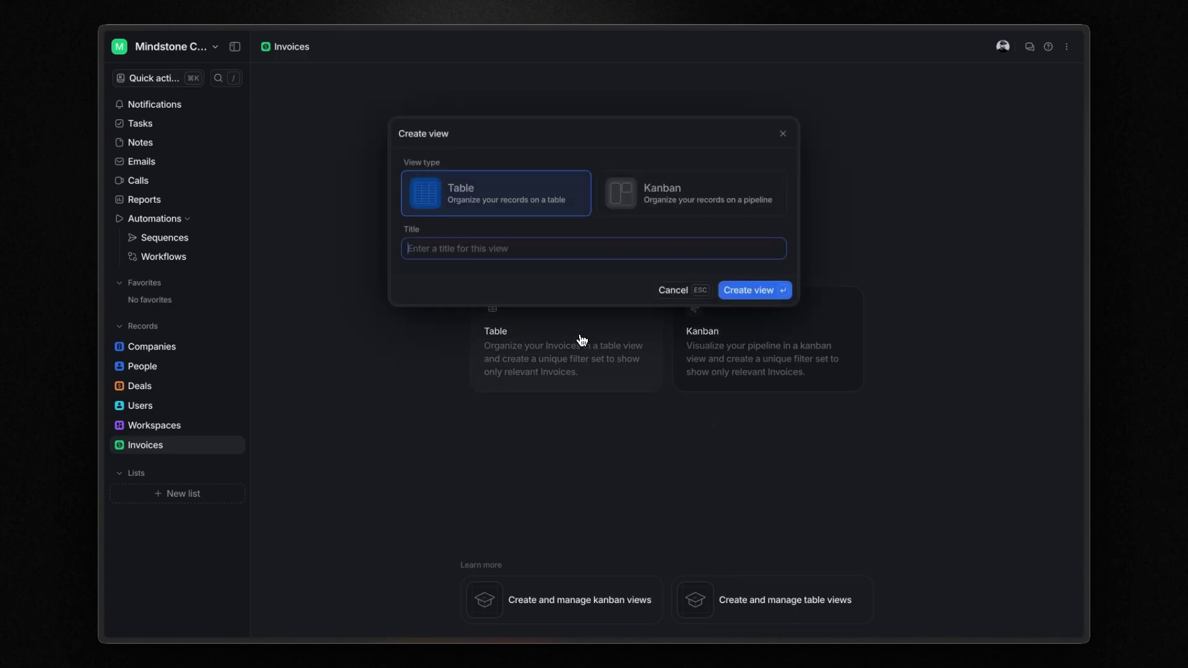
{"action": "type", "text": "Invoices"}
{"action": "left_click", "coordinate": [758, 291]}
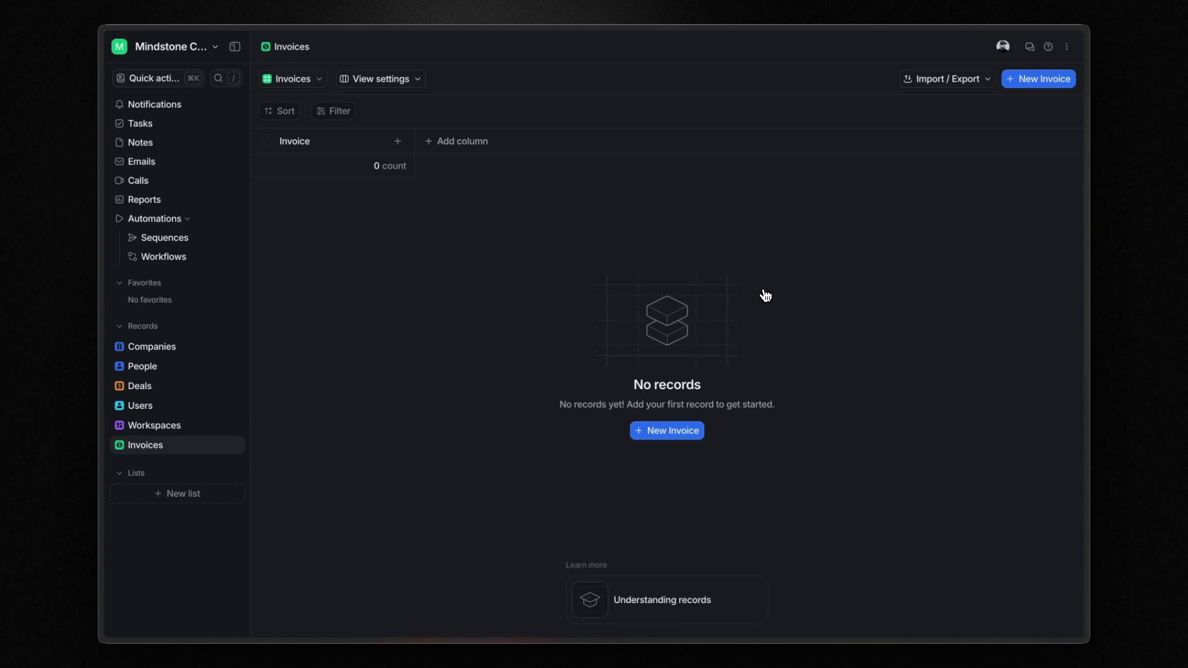
{"action": "left_click", "coordinate": [318, 80]}
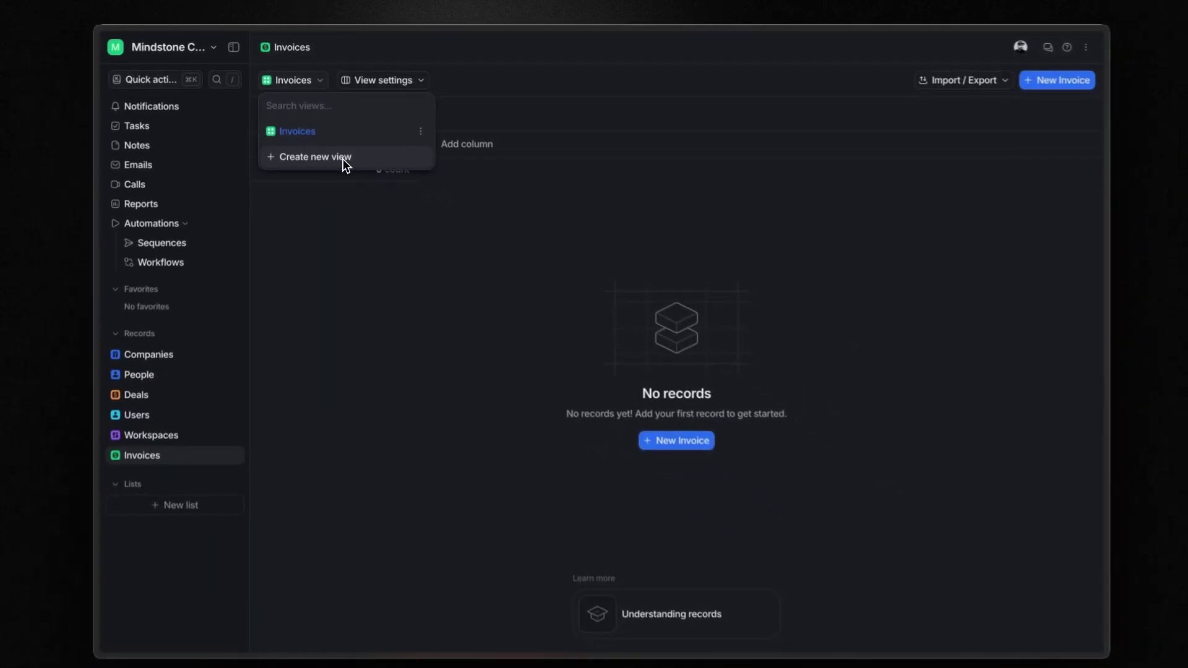
{"action": "left_click", "coordinate": [493, 234]}
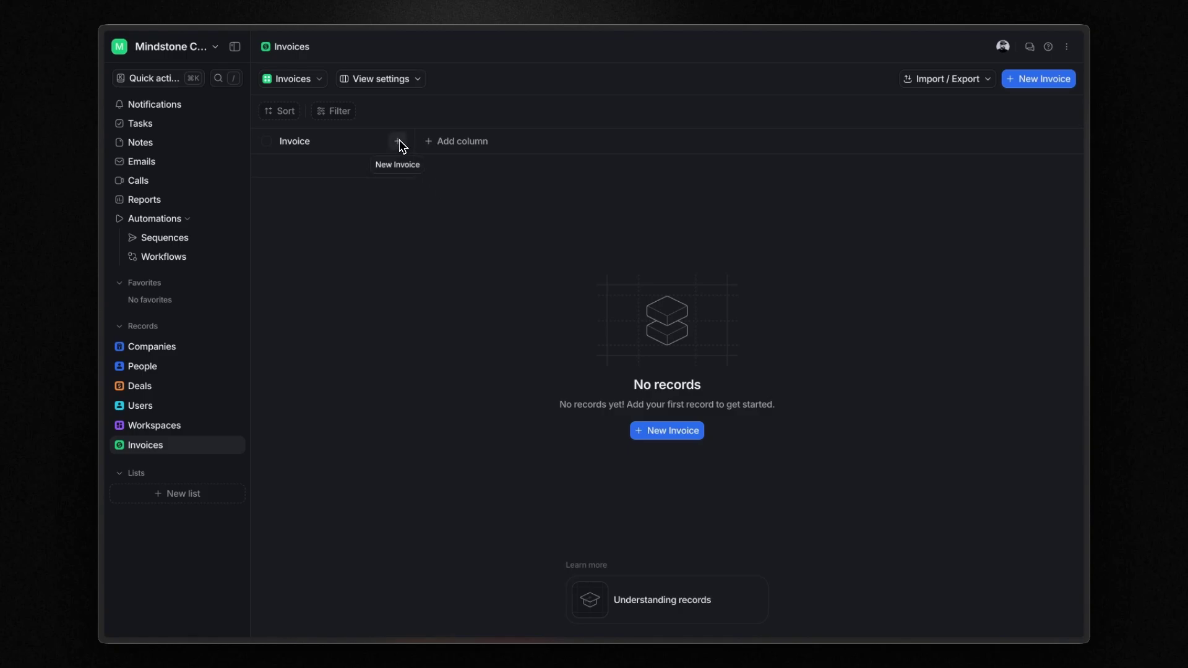
- Start a new invoice INV-001 for USD 20,000.00 due Jun 11, 2025
{"action": "left_click", "coordinate": [1034, 79]}
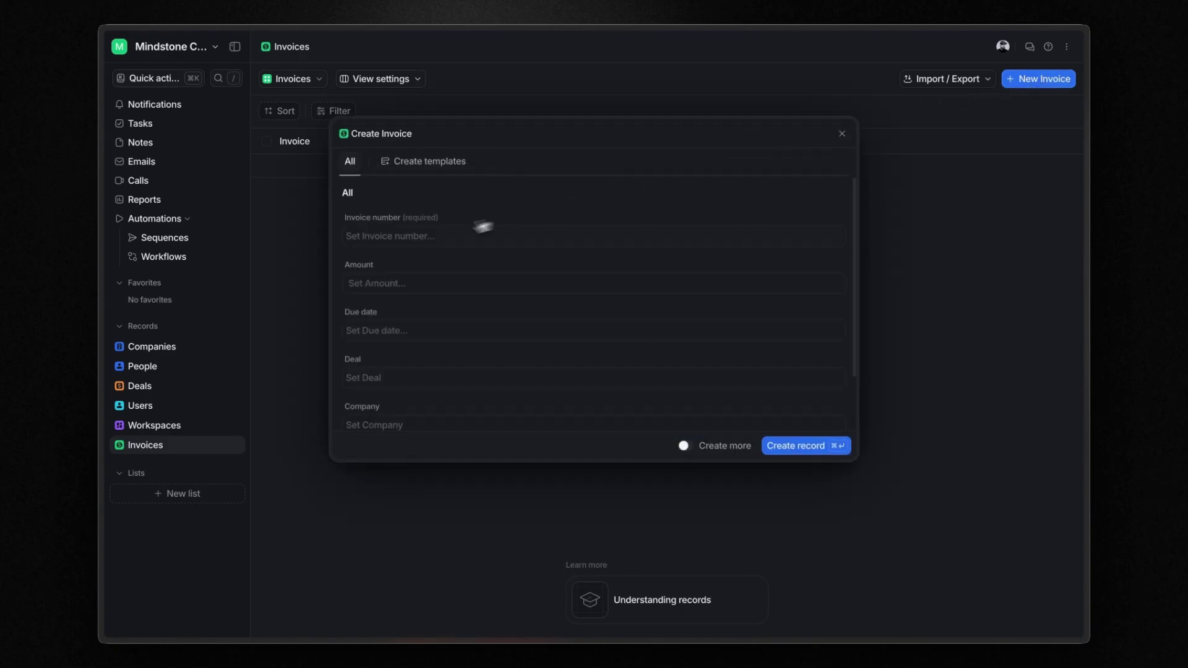
{"action": "left_click", "coordinate": [425, 240]}
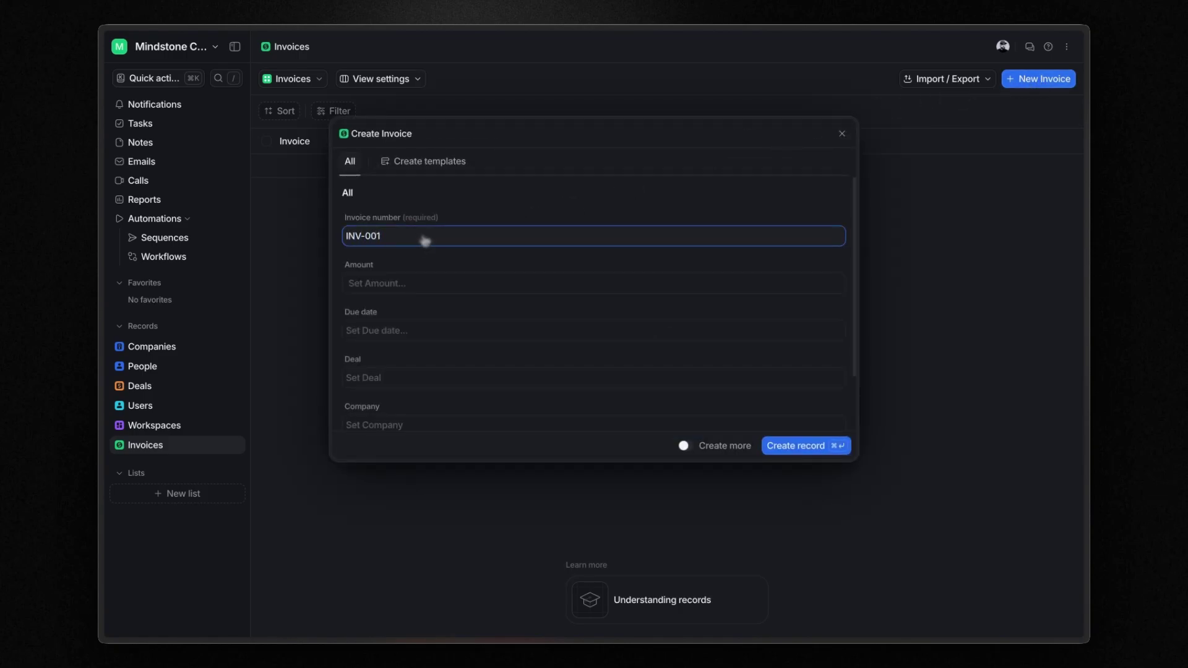
{"action": "left_click", "coordinate": [396, 286]}
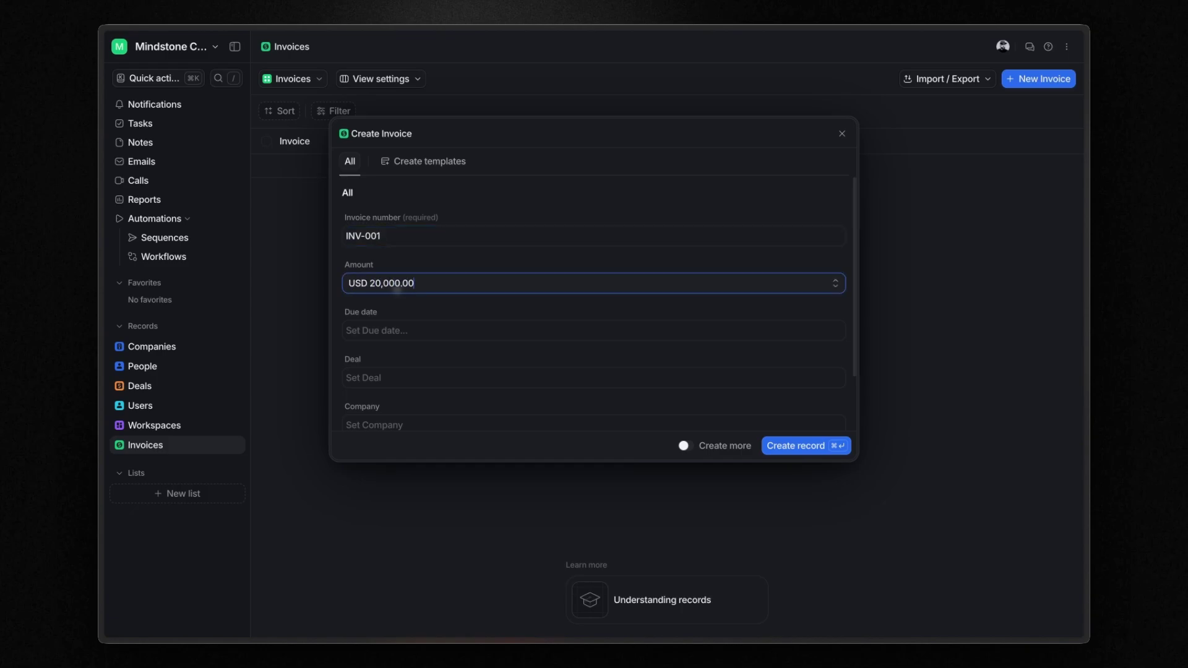
{"action": "left_click", "coordinate": [379, 331]}
{"action": "left_click", "coordinate": [408, 457]}
- Link the invoice to the Asana deal and Asana company, then create the record
{"action": "left_click", "coordinate": [388, 382]}
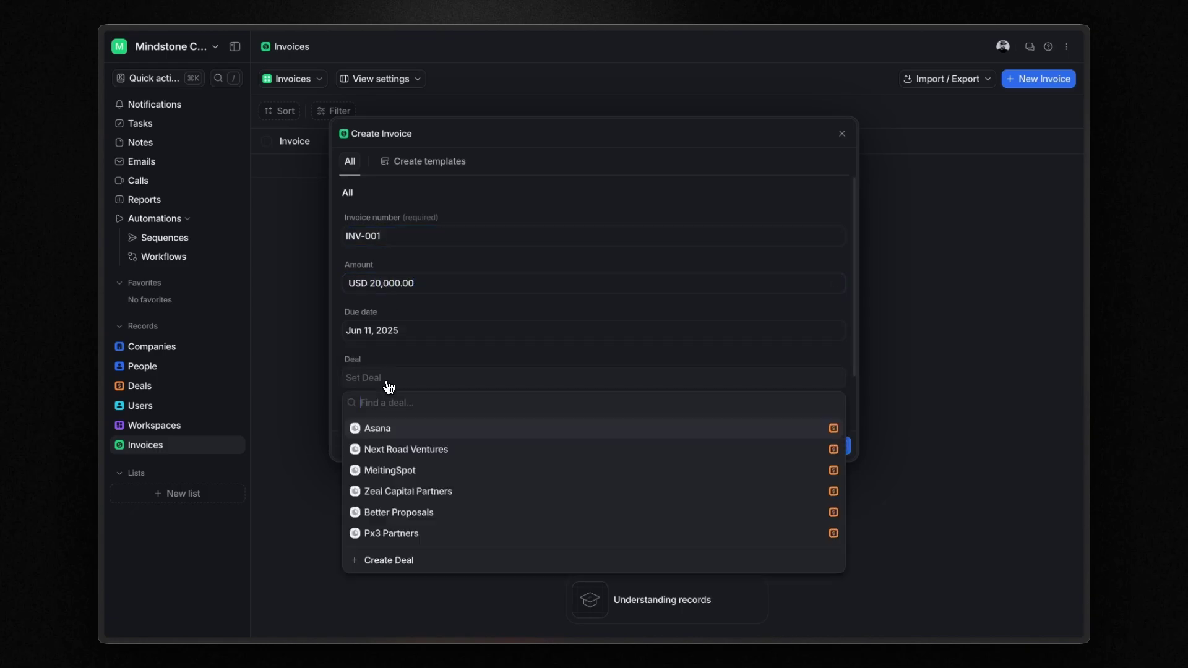
{"action": "left_click", "coordinate": [386, 431]}
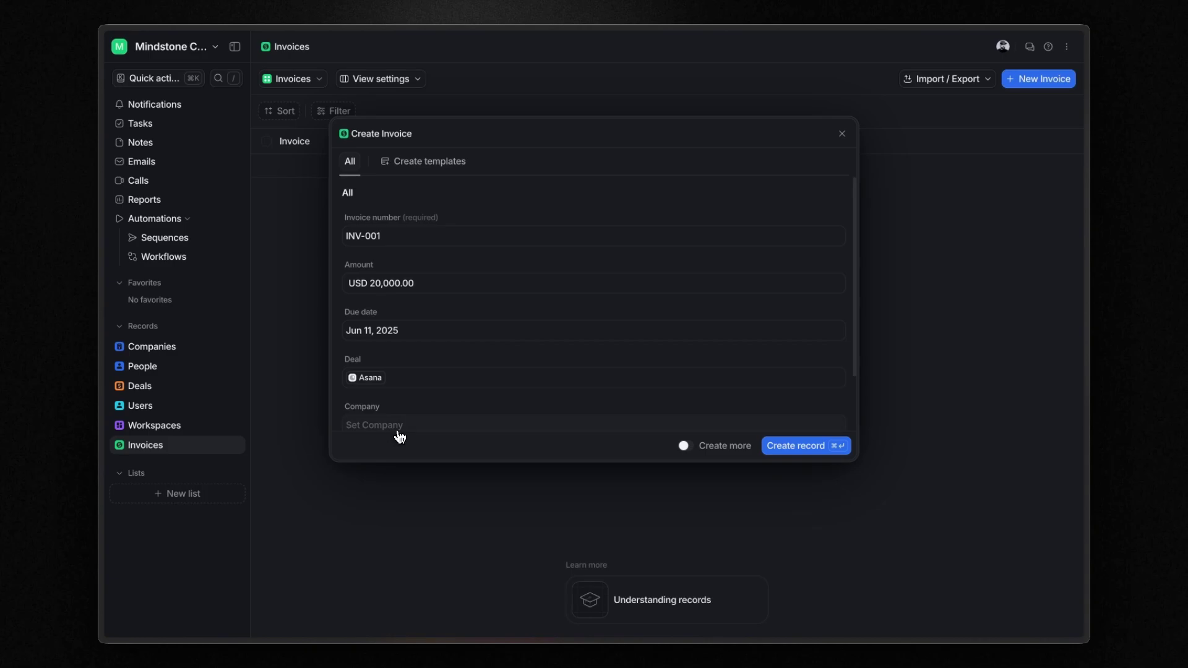
{"action": "left_click", "coordinate": [400, 437]}
{"action": "type", "text": "asa"}
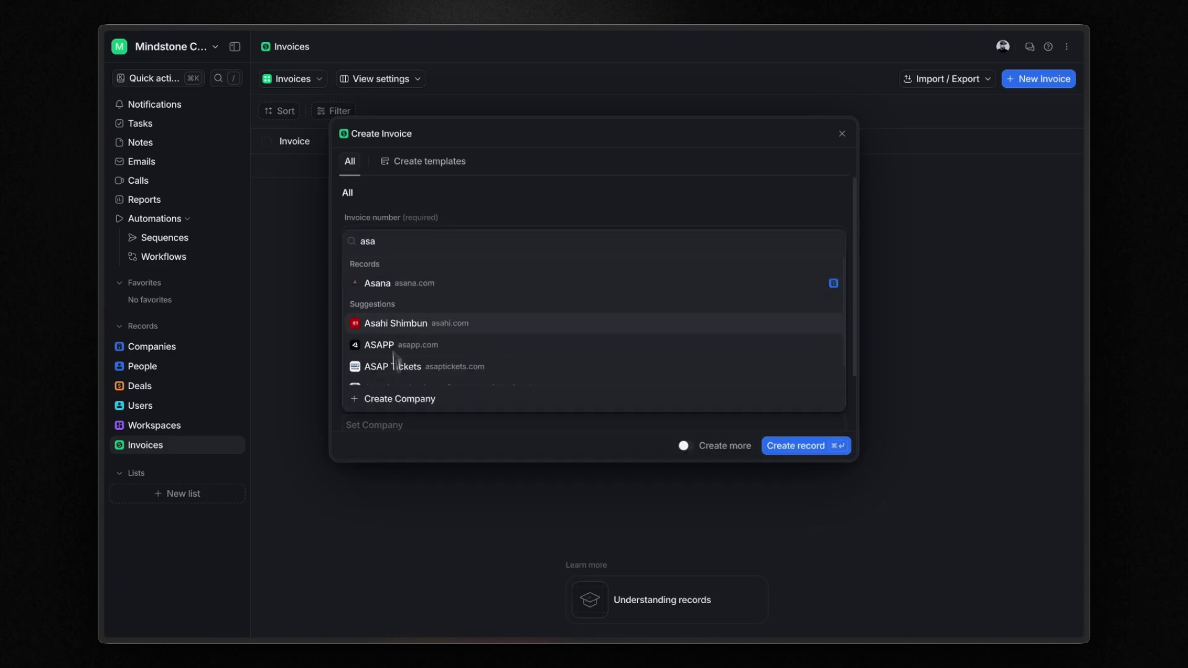
{"action": "left_click", "coordinate": [392, 285]}
{"action": "scroll", "coordinate": [392, 309], "scroll_direction": "down", "scroll_amount": 1}
{"action": "left_click", "coordinate": [798, 448]}
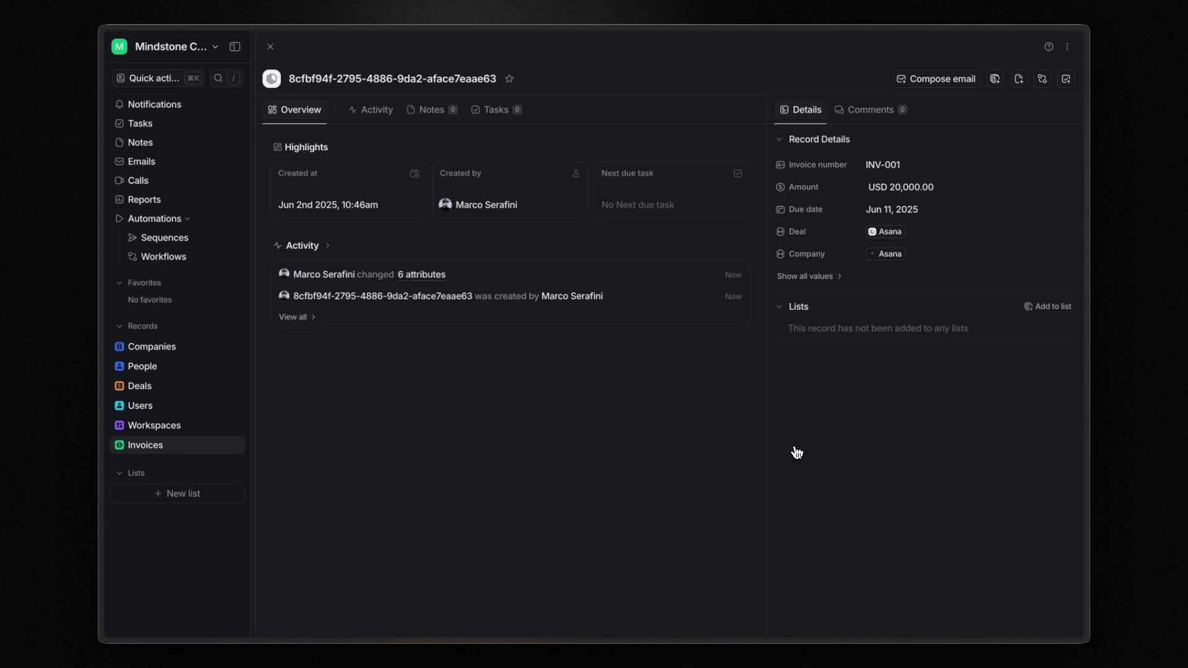
- Close the new invoice record and go to the Invoices object in workspace settings
{"action": "left_click", "coordinate": [270, 47]}
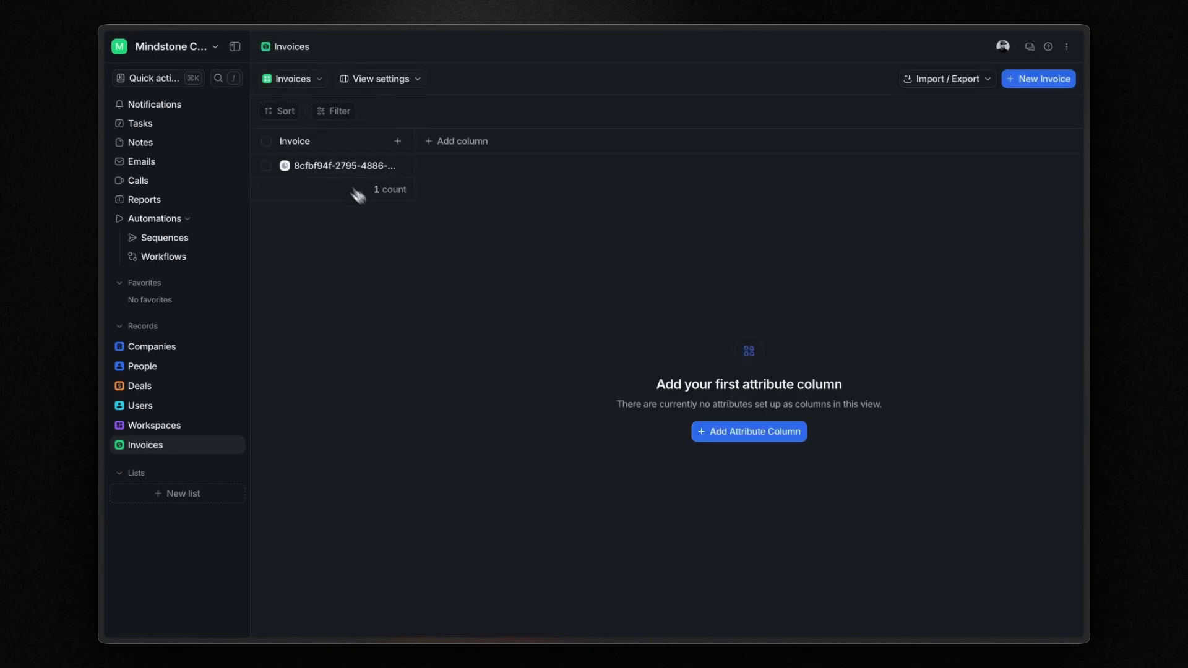
{"action": "mouse_move", "coordinate": [317, 170]}
{"action": "left_click", "coordinate": [170, 48]}
{"action": "left_click", "coordinate": [166, 195]}
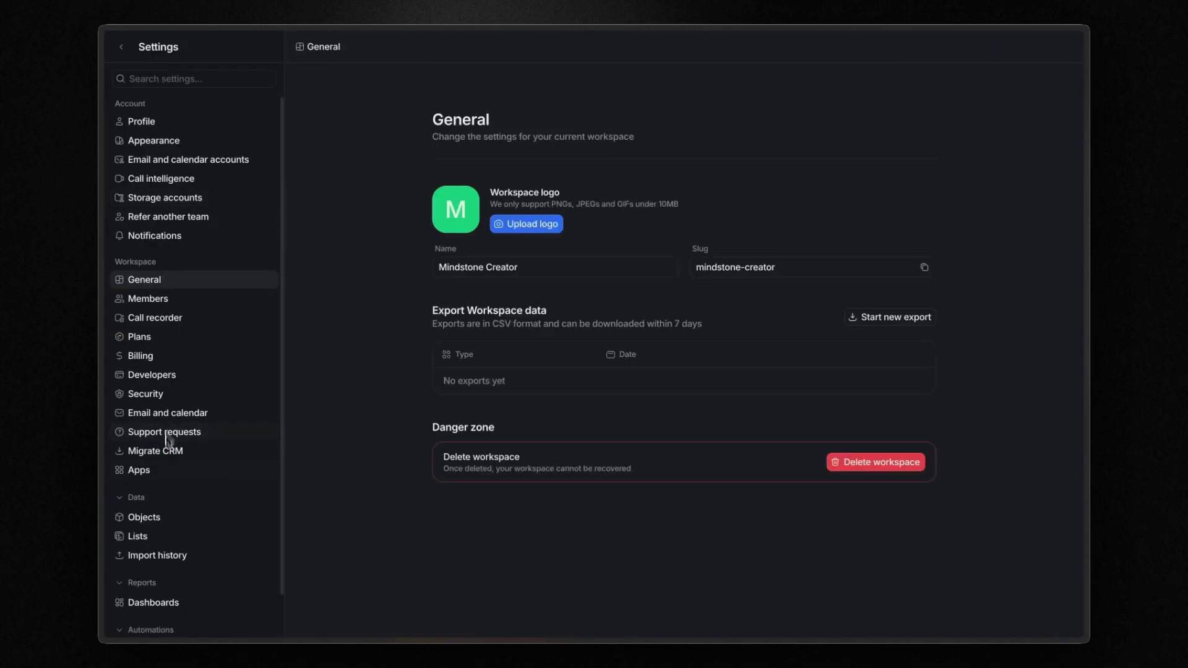
{"action": "left_click", "coordinate": [145, 517]}
{"action": "left_click", "coordinate": [461, 315]}
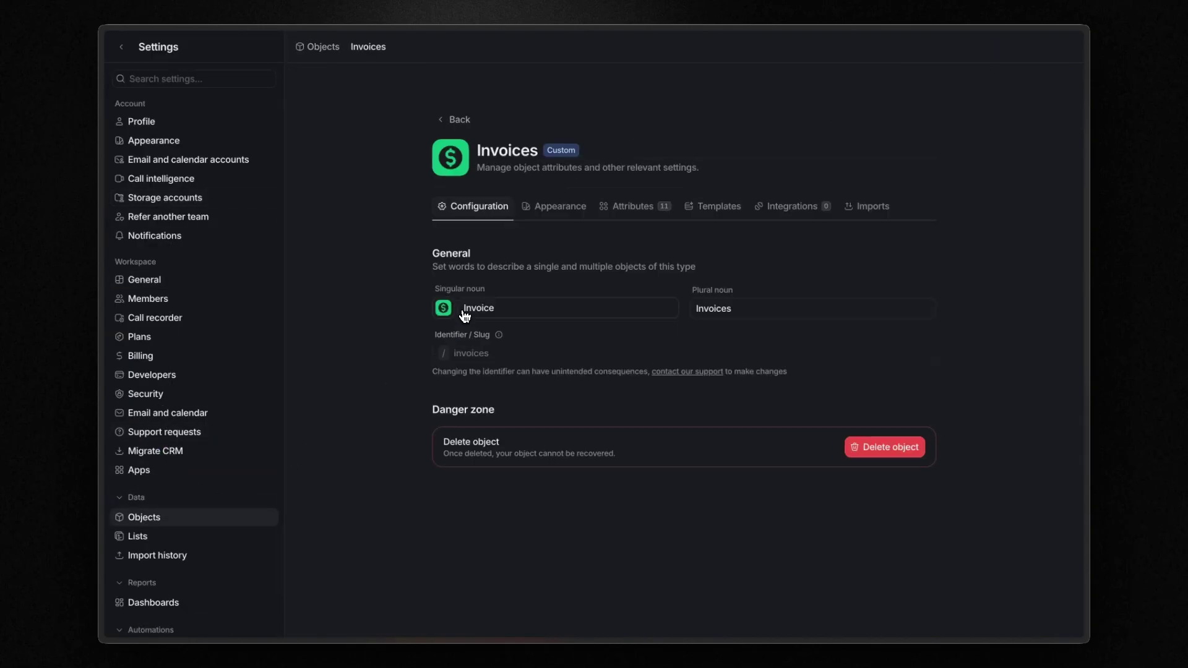
- Set Invoice number as both record image and record text, then exit settings
{"action": "left_click", "coordinate": [544, 208]}
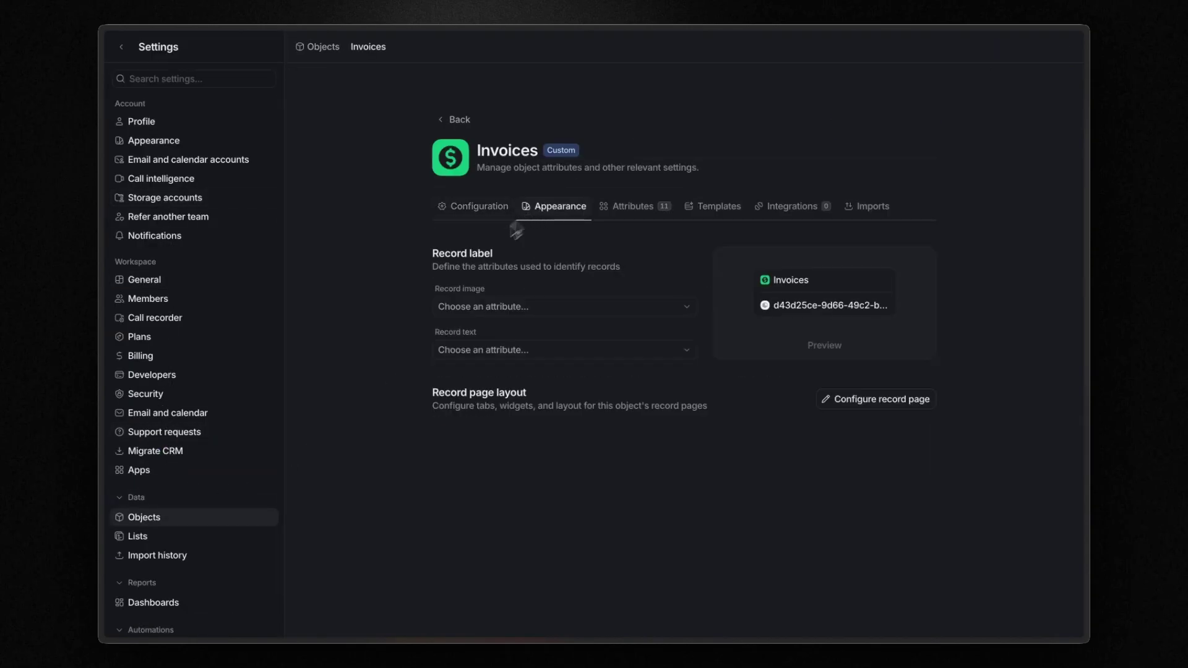
{"action": "left_click", "coordinate": [464, 307]}
{"action": "left_click", "coordinate": [478, 381]}
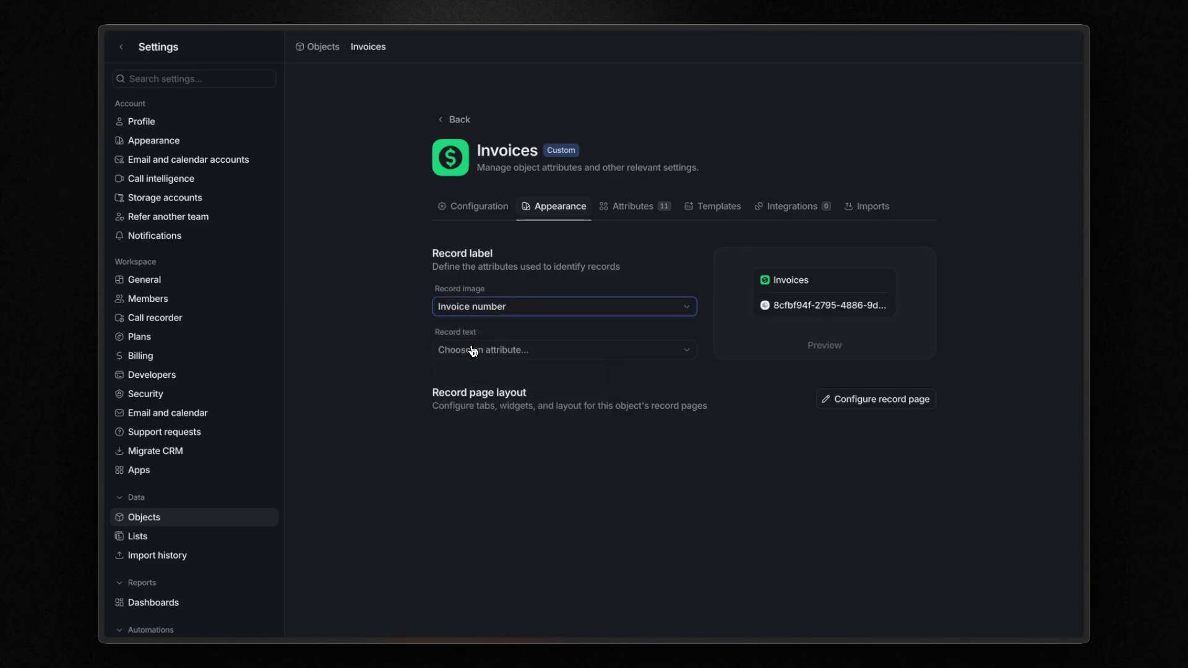
{"action": "left_click", "coordinate": [473, 351]}
{"action": "left_click", "coordinate": [476, 420]}
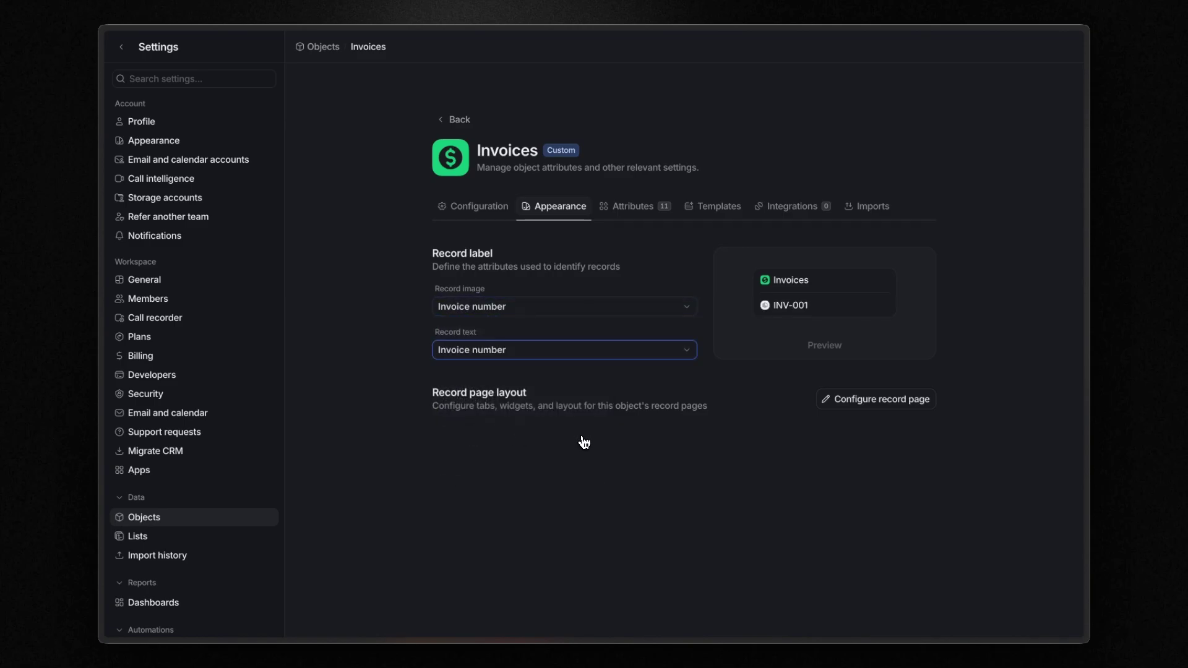
{"action": "left_click", "coordinate": [122, 47]}
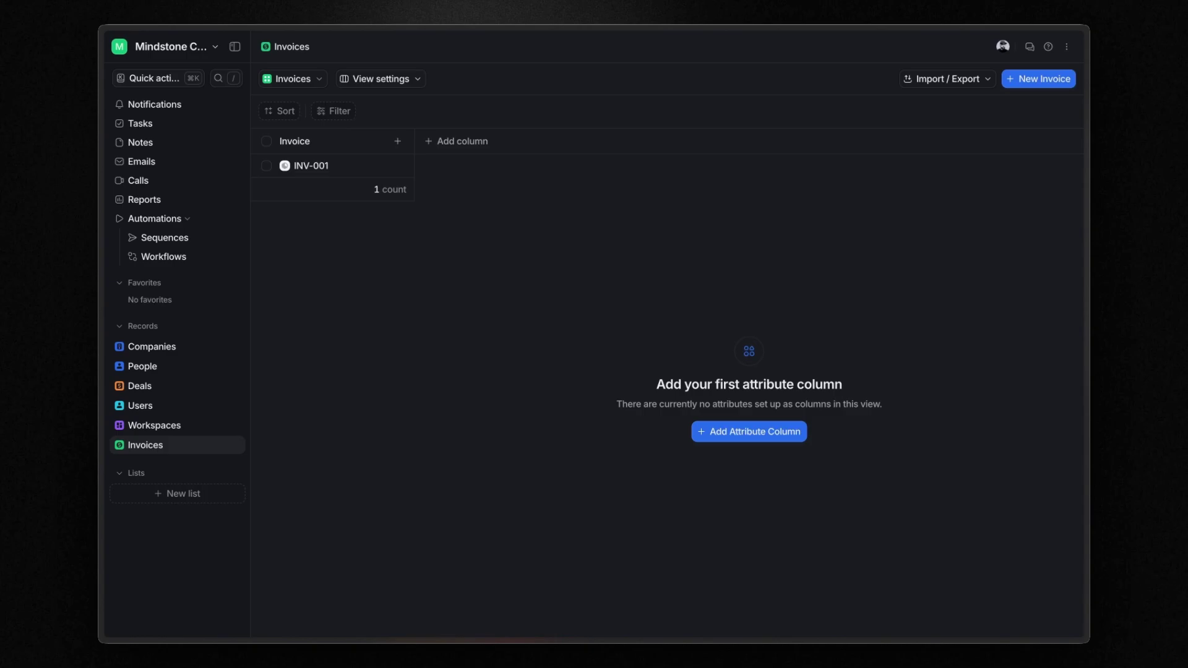
- Check the INV-001 record, then add Company and Deal columns to the Invoices table
{"action": "left_click", "coordinate": [305, 167]}
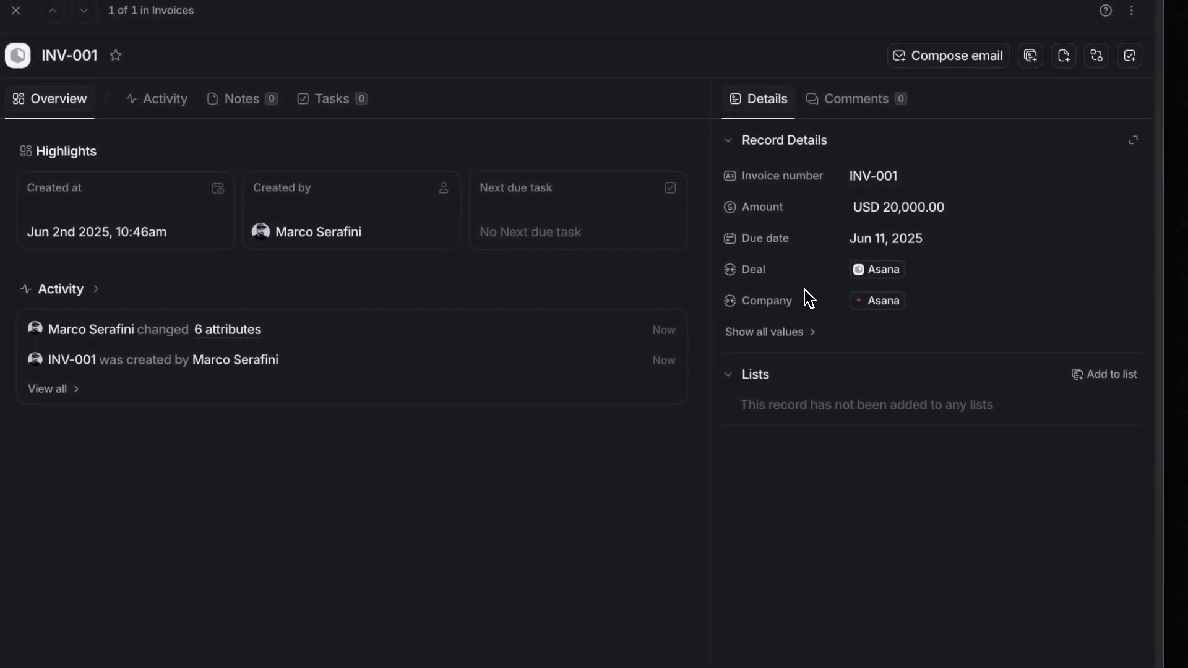
{"action": "left_click", "coordinate": [16, 10]}
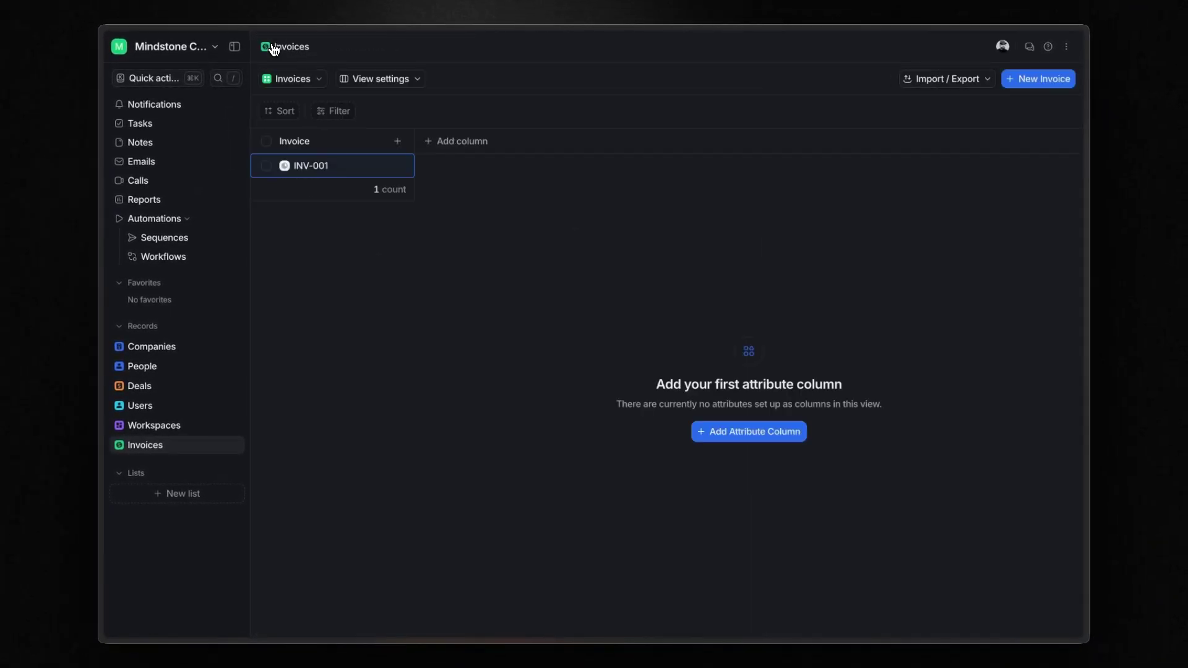
{"action": "left_click", "coordinate": [446, 143]}
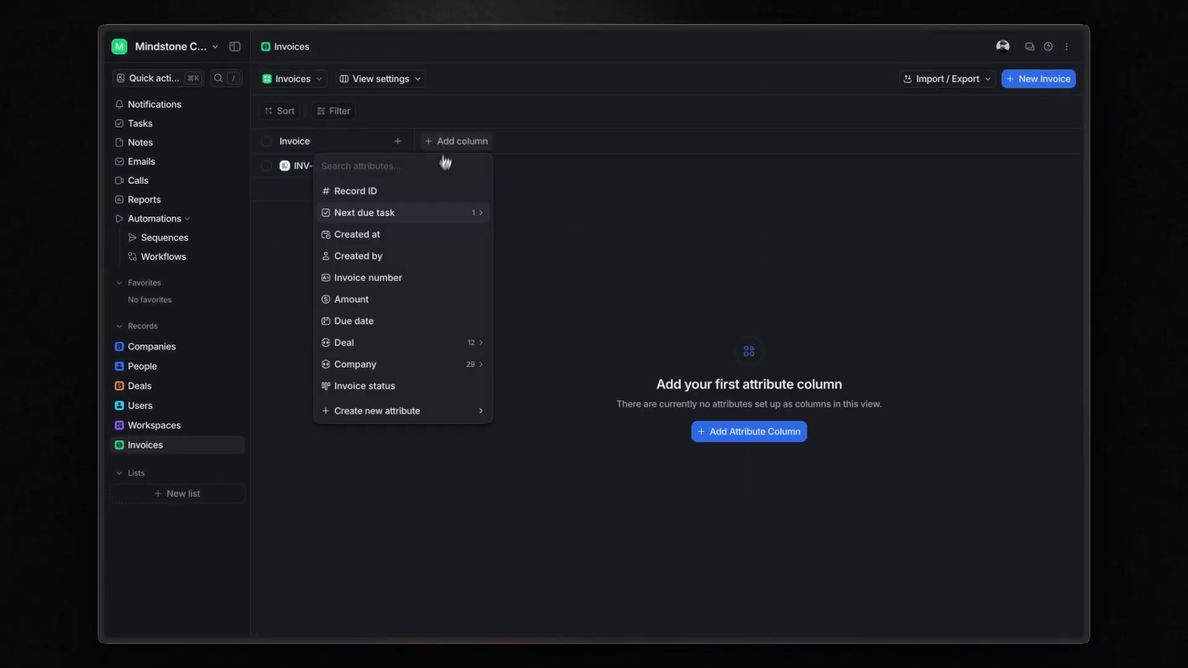
{"action": "left_click", "coordinate": [385, 366]}
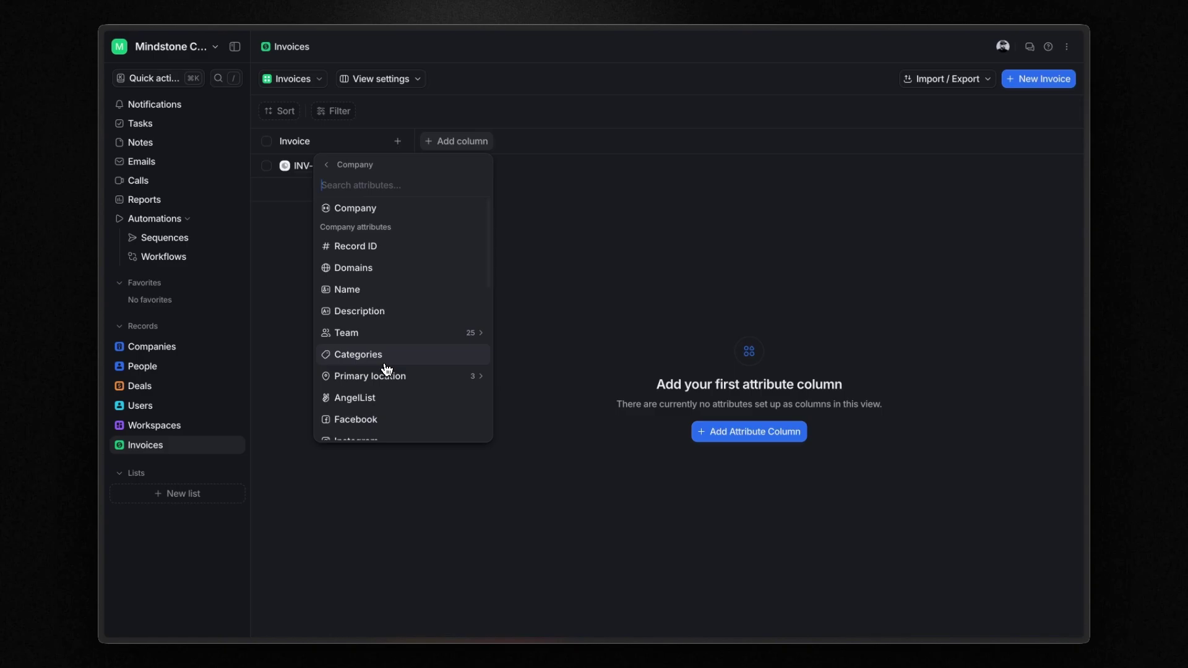
{"action": "left_click", "coordinate": [387, 368]}
{"action": "left_click", "coordinate": [558, 147]}
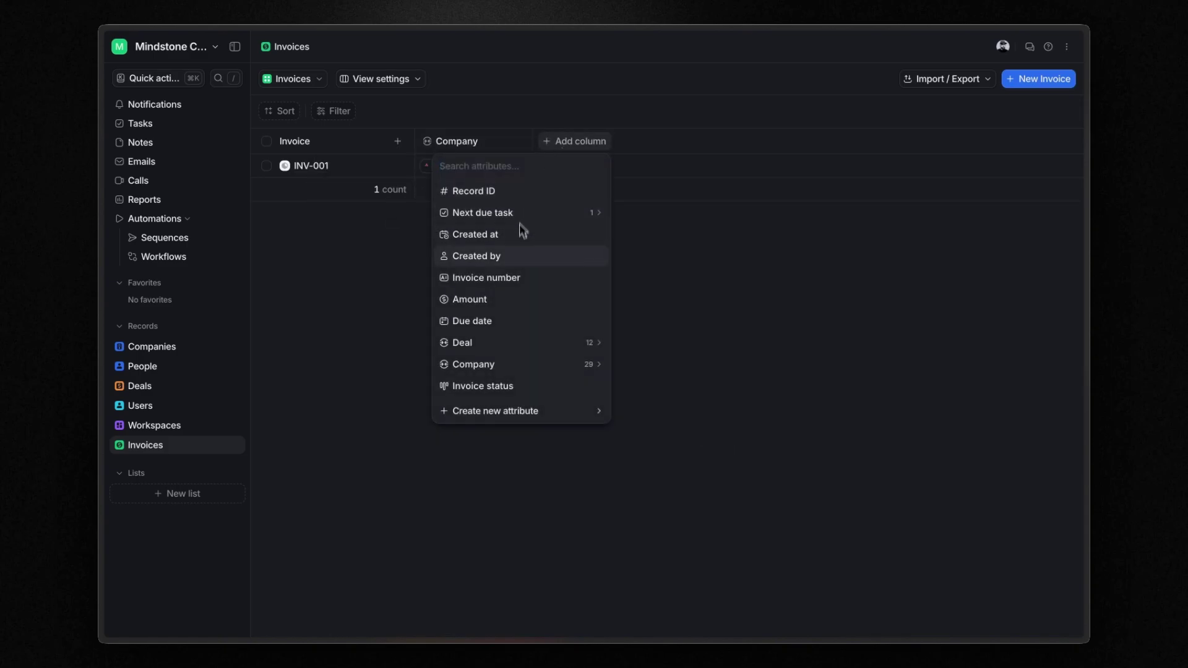
{"action": "left_click", "coordinate": [512, 344]}
{"action": "left_click", "coordinate": [478, 207]}
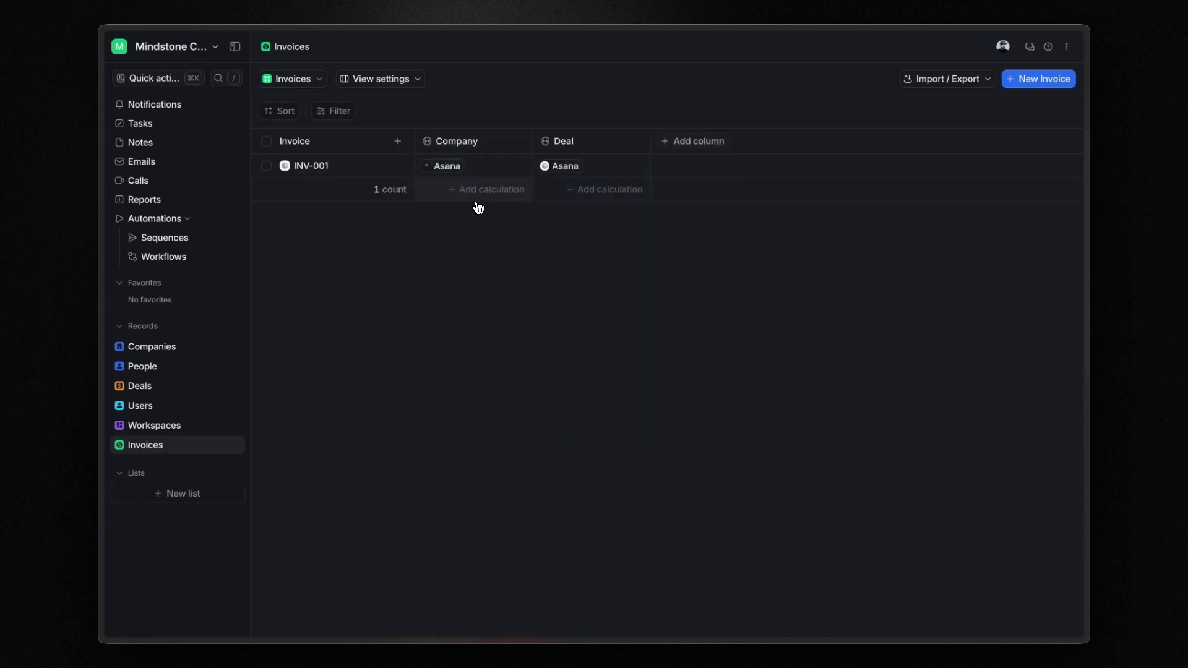
- Add Invoice status, Due date and Amount columns, moving Amount right after Deal
{"action": "left_click", "coordinate": [690, 142]}
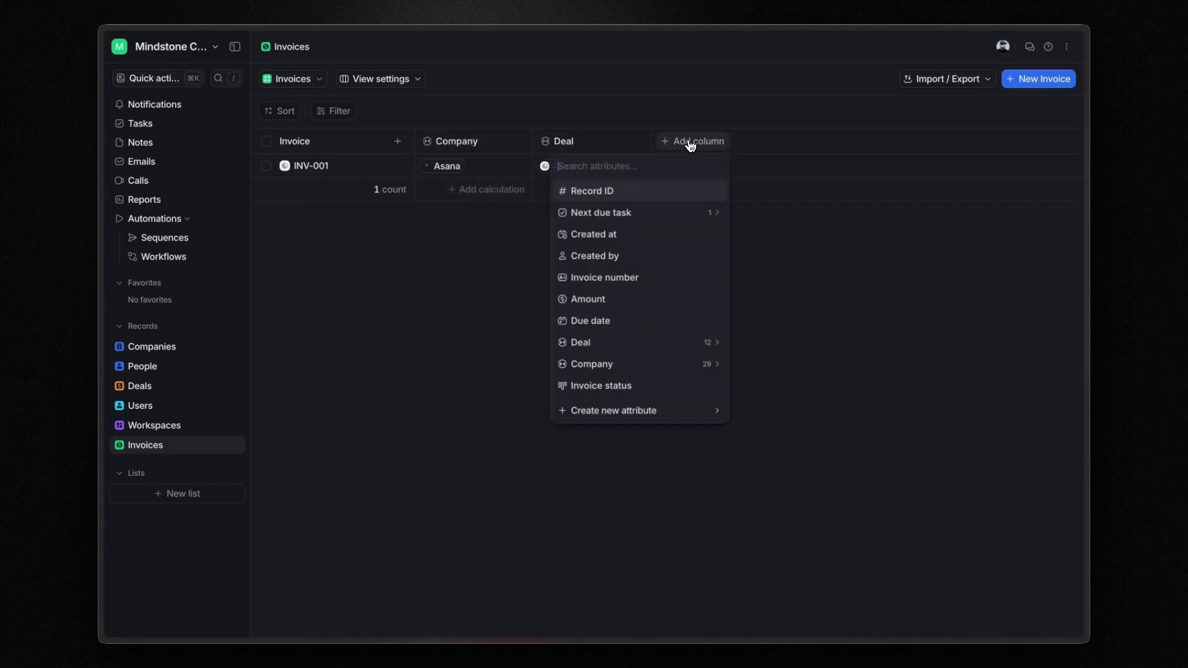
{"action": "left_click", "coordinate": [628, 387]}
{"action": "left_click", "coordinate": [798, 146]}
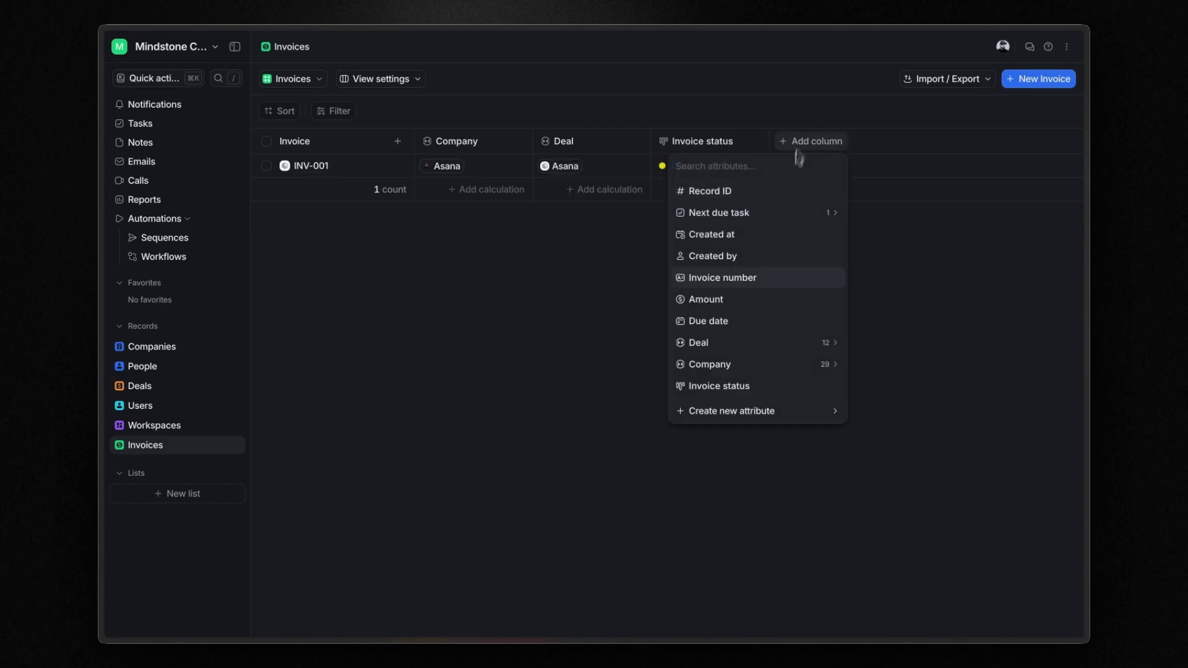
{"action": "left_click", "coordinate": [757, 318]}
{"action": "left_click", "coordinate": [928, 141]}
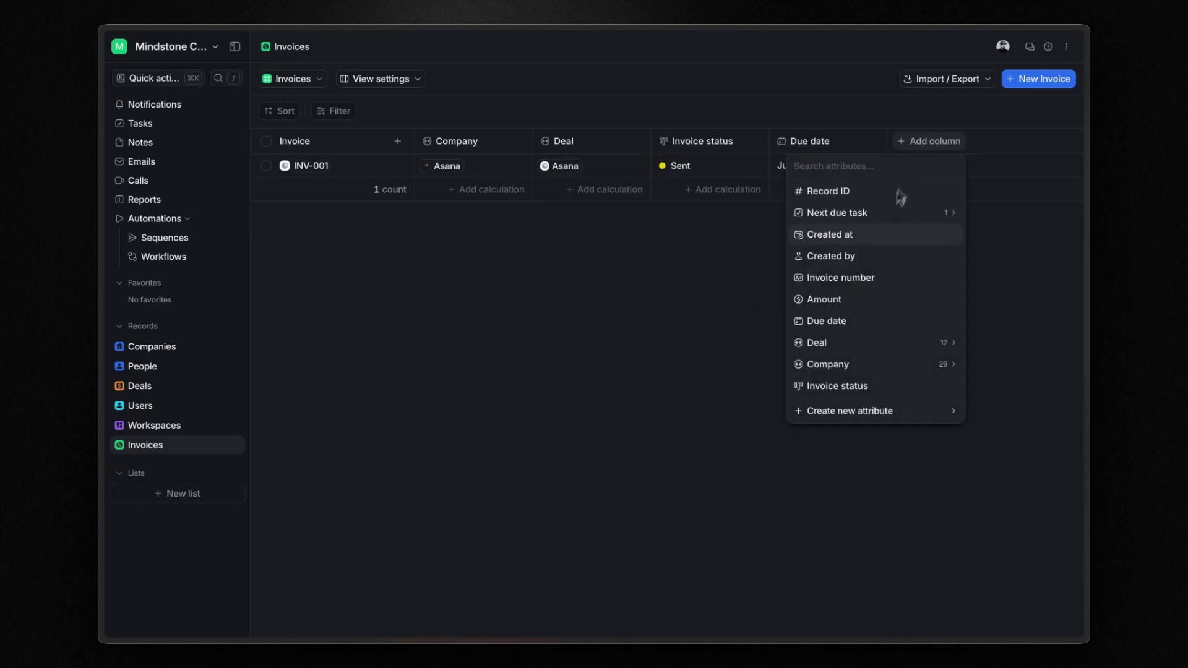
{"action": "left_click", "coordinate": [859, 300]}
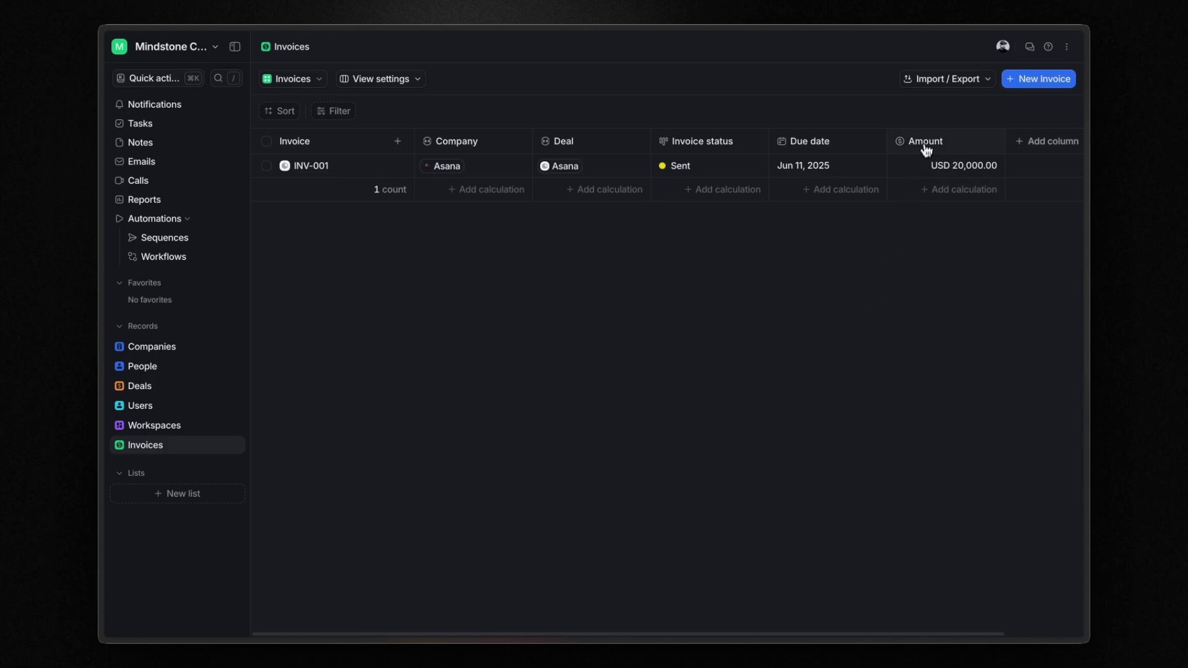
{"action": "left_click_drag", "start_coordinate": [926, 144], "coordinate": [684, 130]}
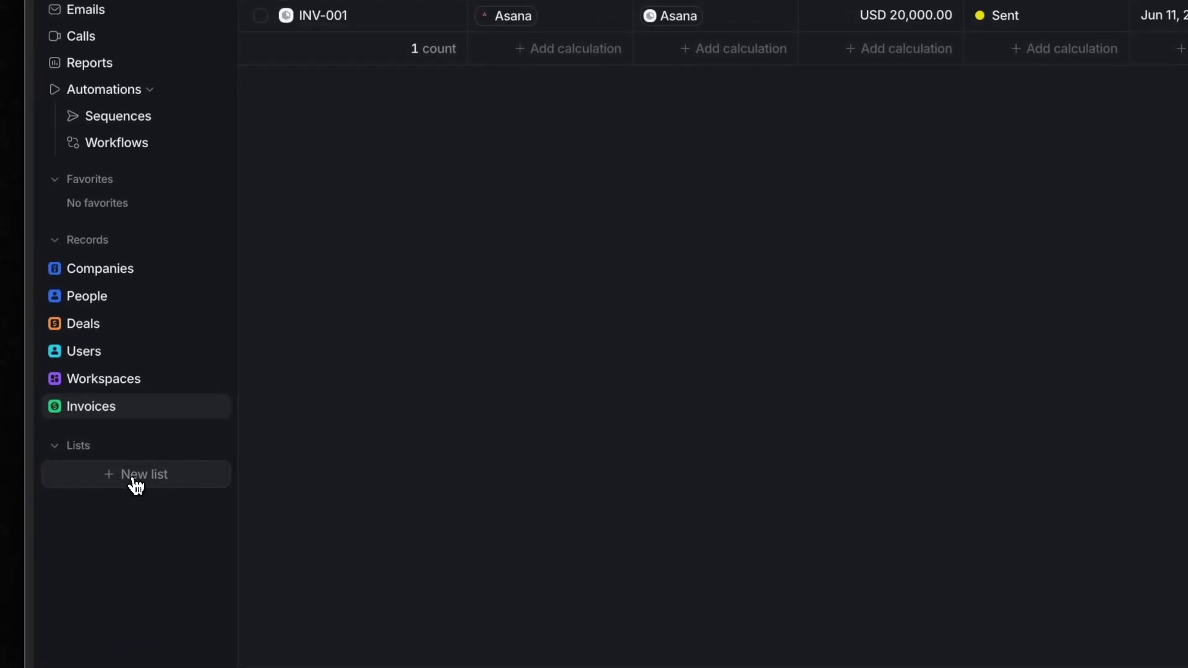
- Create a from-scratch Companies list called 'Onboarding' with a handshake emoji icon
{"action": "left_click", "coordinate": [136, 486]}
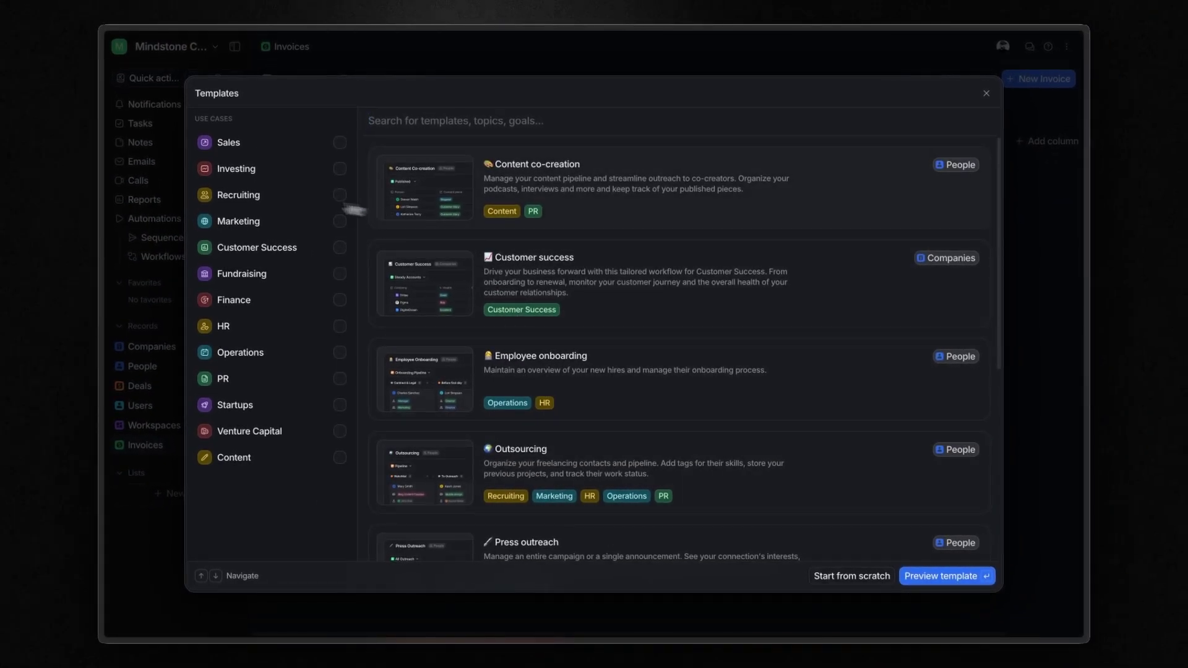
{"action": "scroll", "coordinate": [547, 426], "scroll_direction": "down", "scroll_amount": 6}
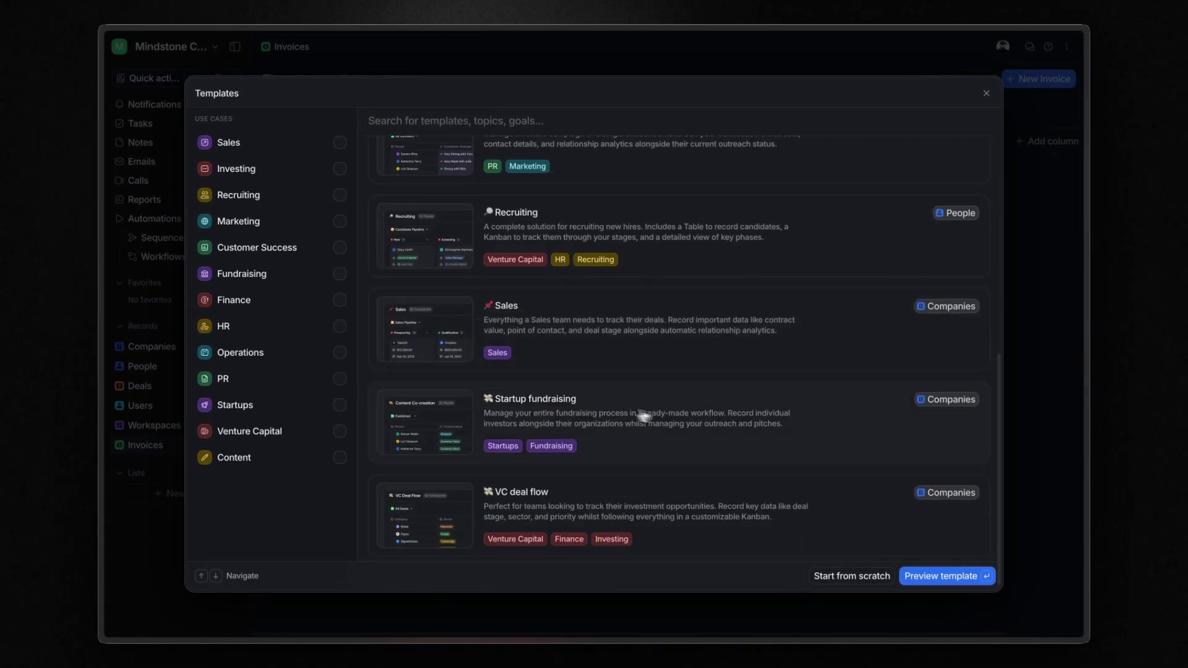
{"action": "left_click", "coordinate": [833, 579]}
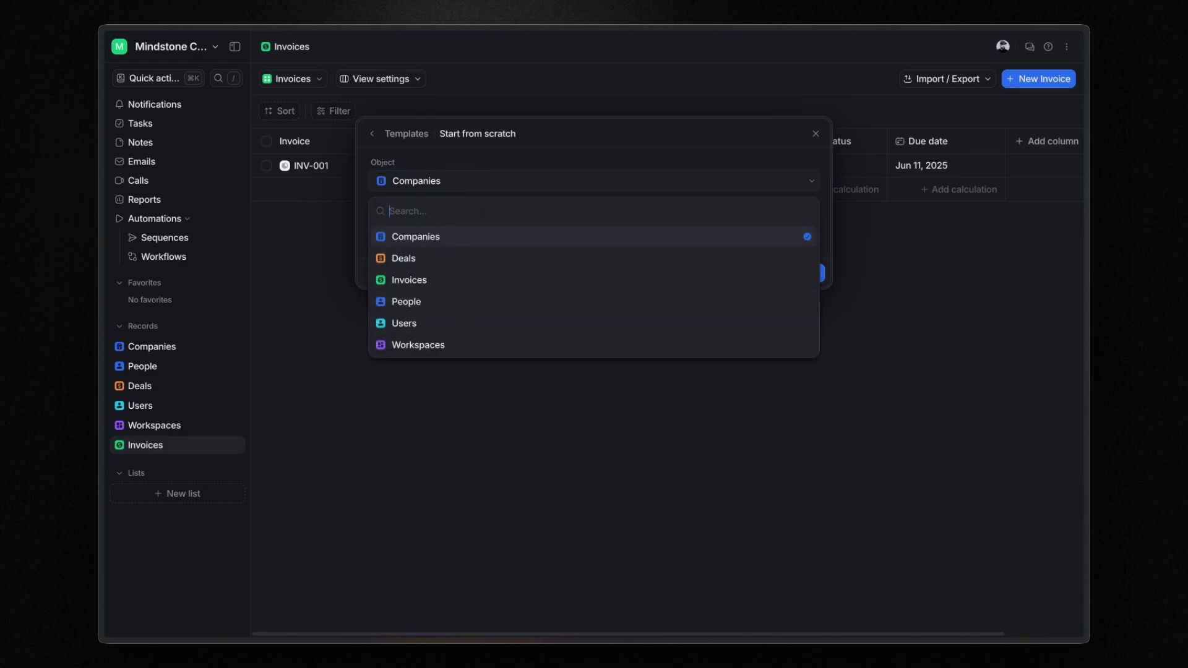
{"action": "left_click", "coordinate": [463, 241]}
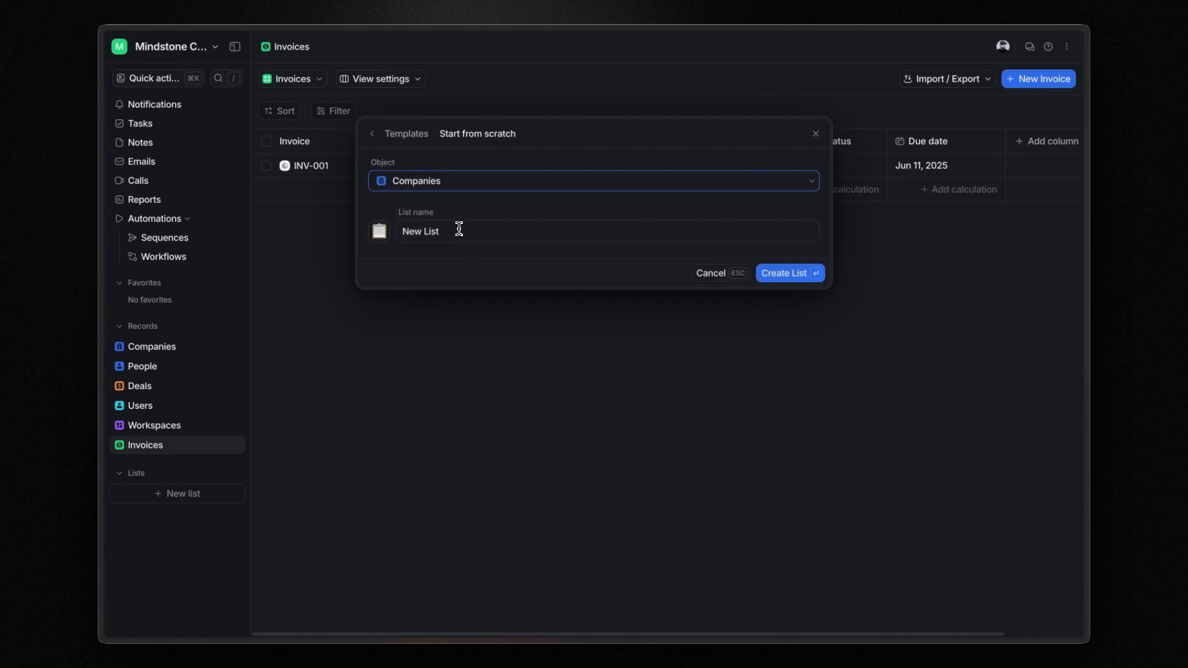
{"action": "left_click", "coordinate": [459, 229]}
{"action": "type", "text": "Onboarding"}
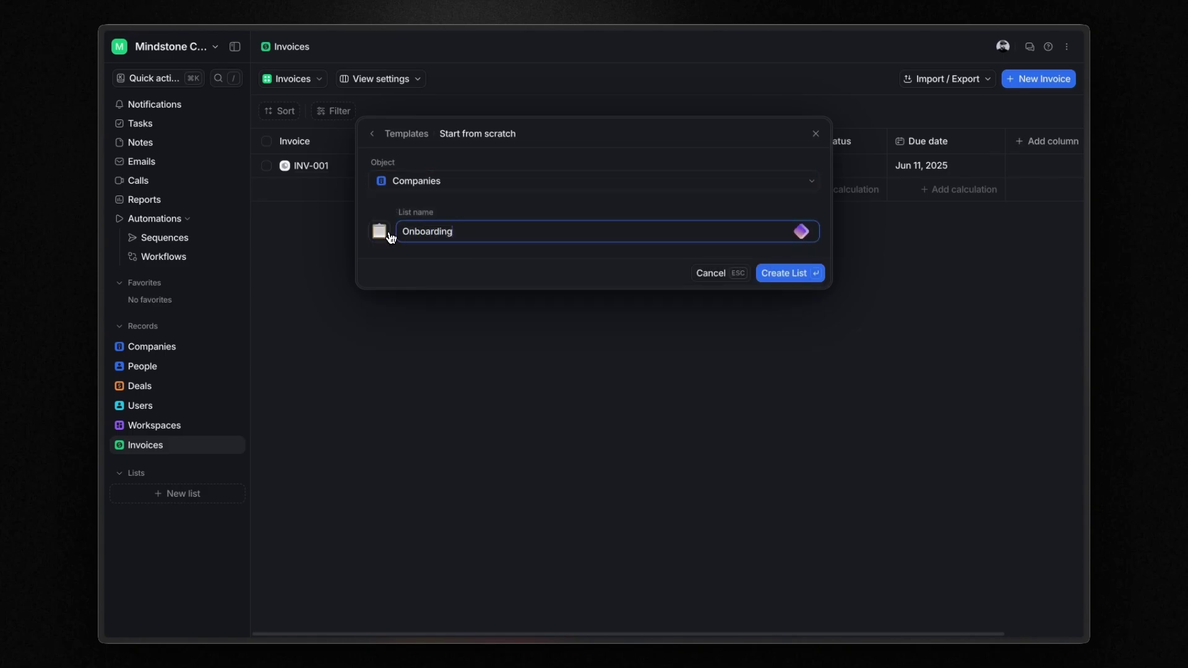
{"action": "left_click", "coordinate": [388, 235]}
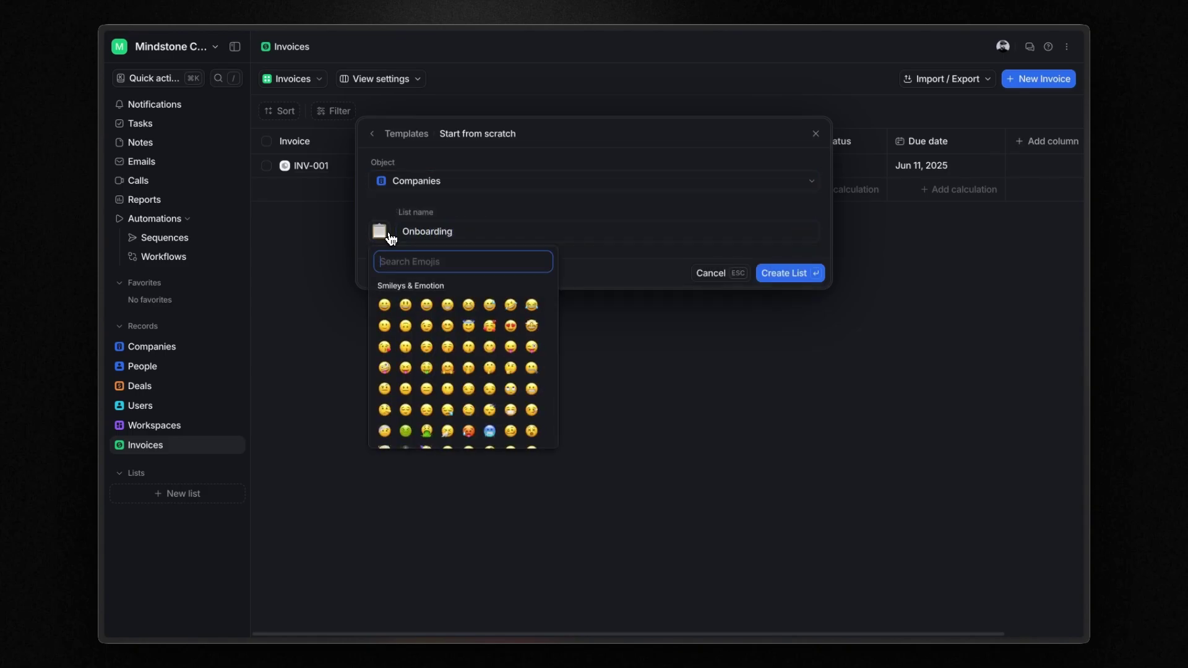
{"action": "type", "text": "hand"}
{"action": "left_click", "coordinate": [407, 304]}
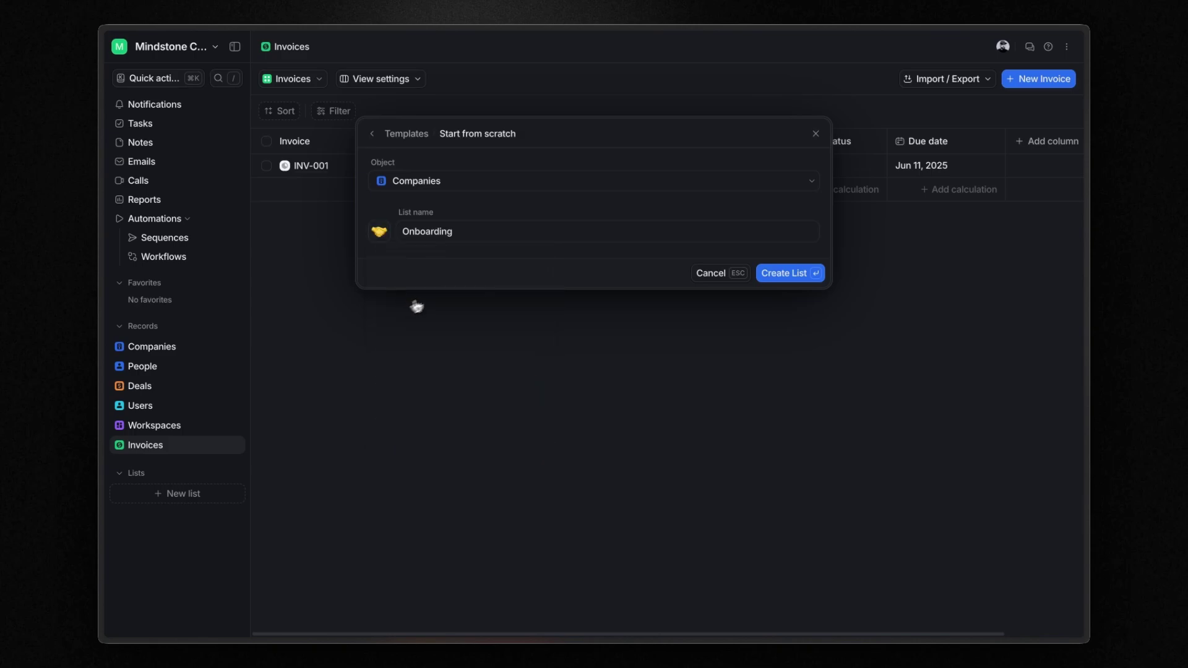
{"action": "left_click", "coordinate": [794, 275]}
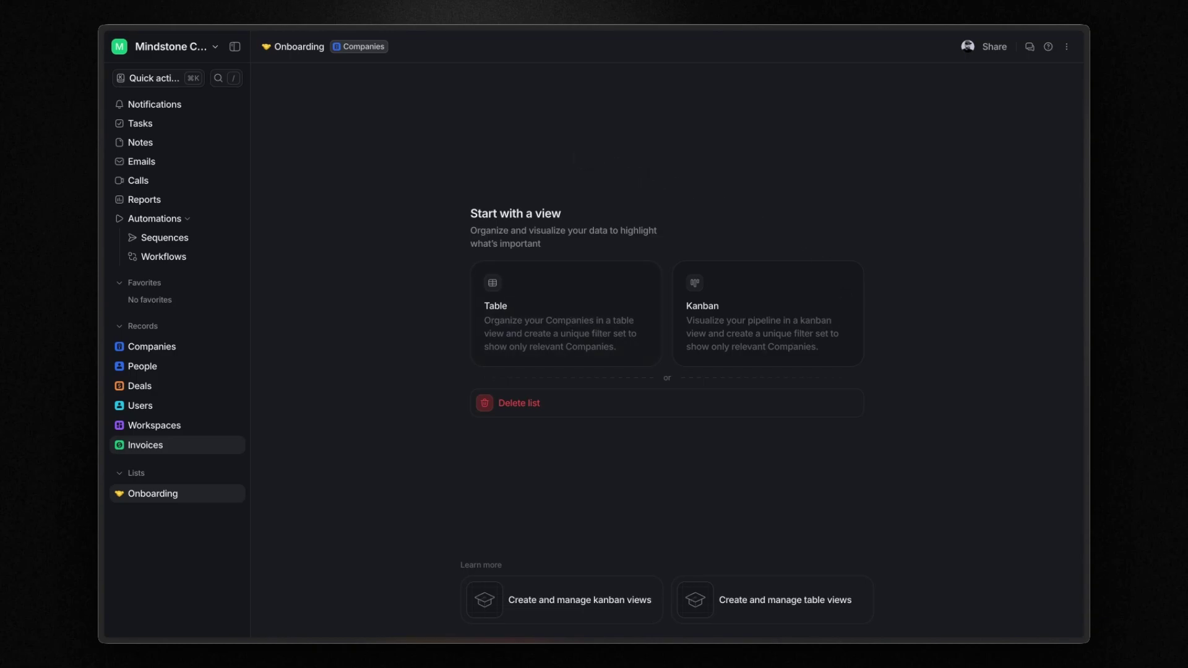
- Create an 'Onboarding' Kanban view grouped by a new 'Onboarding stage' status attribute
{"action": "left_click", "coordinate": [757, 280]}
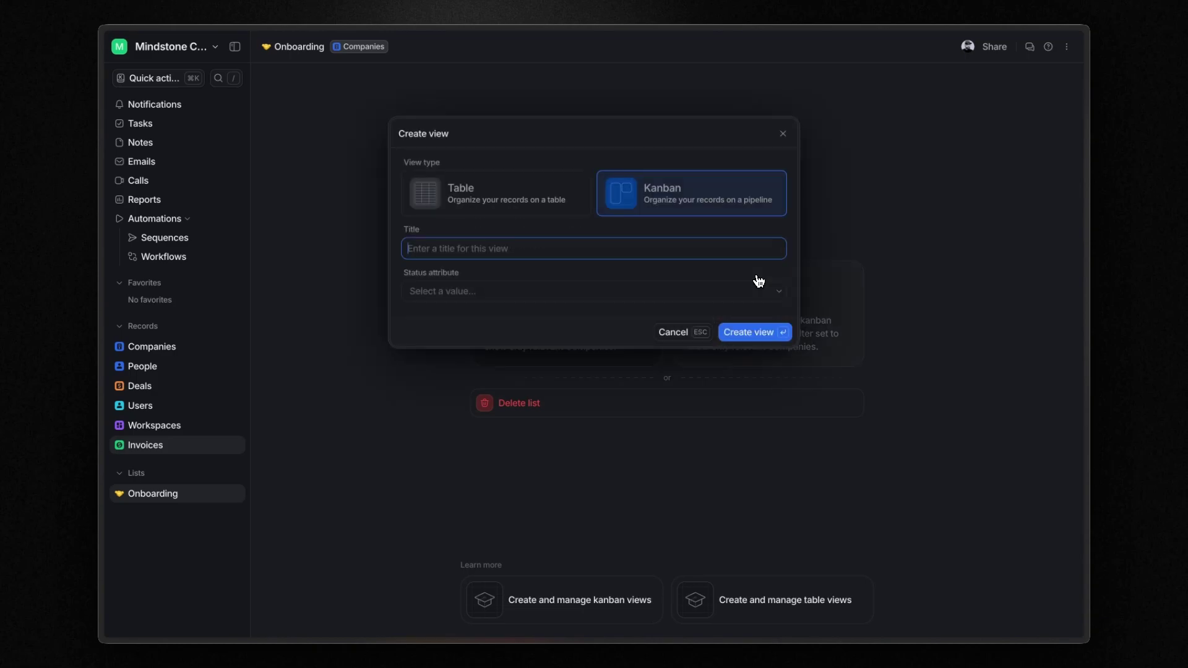
{"action": "type", "text": "Onboarding"}
{"action": "left_click", "coordinate": [471, 271]}
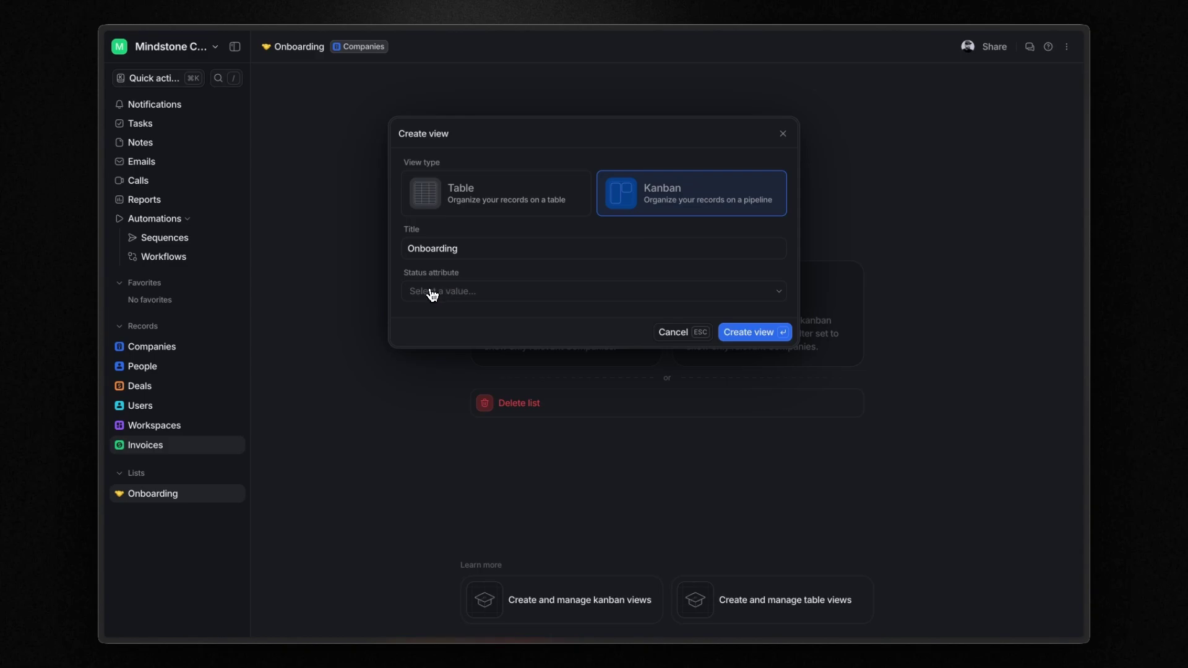
{"action": "left_click", "coordinate": [522, 292]}
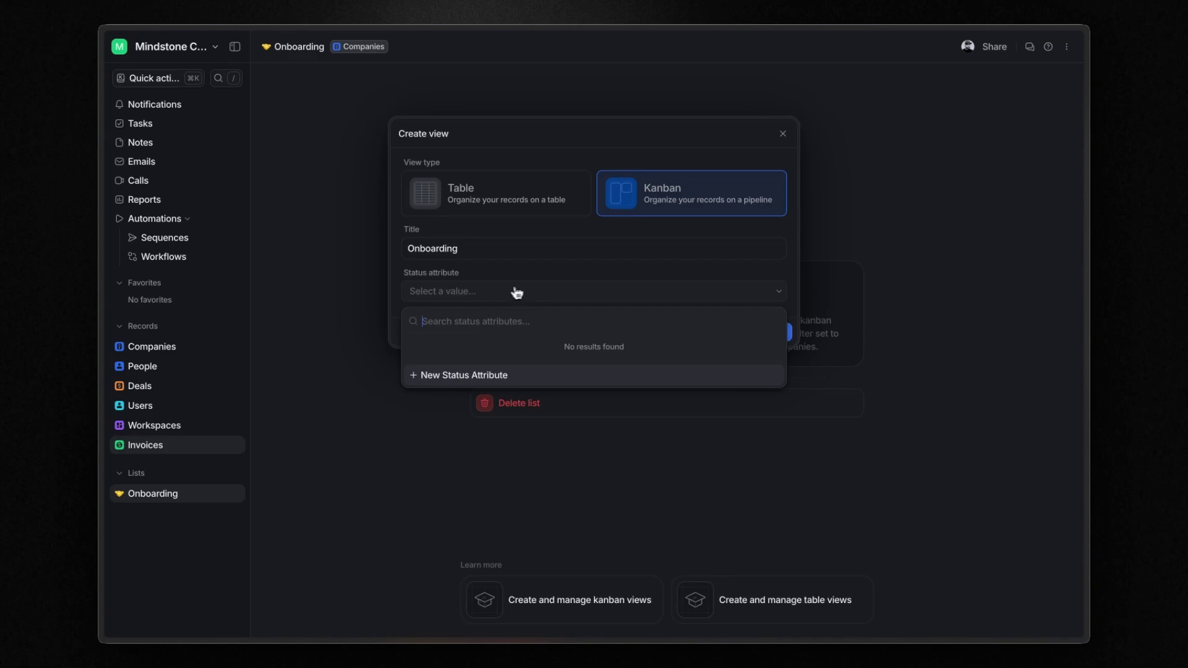
{"action": "left_click", "coordinate": [474, 377]}
{"action": "type", "text": "On"}
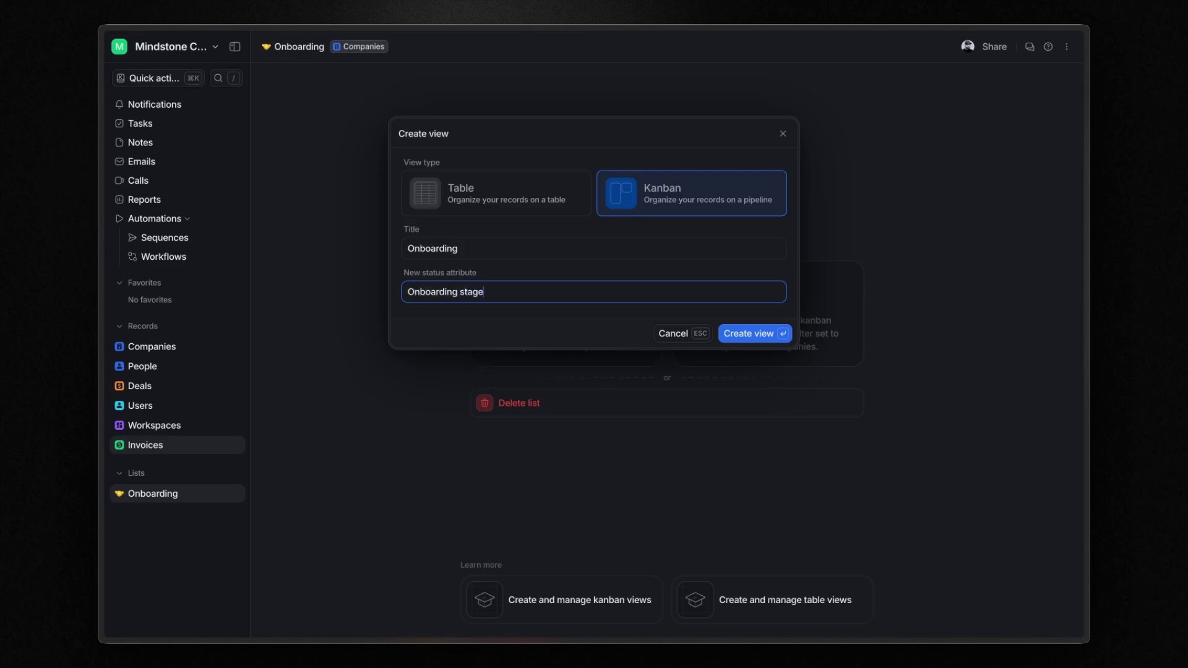
{"action": "type", "text": "boarding stage"}
{"action": "left_click", "coordinate": [769, 334]}
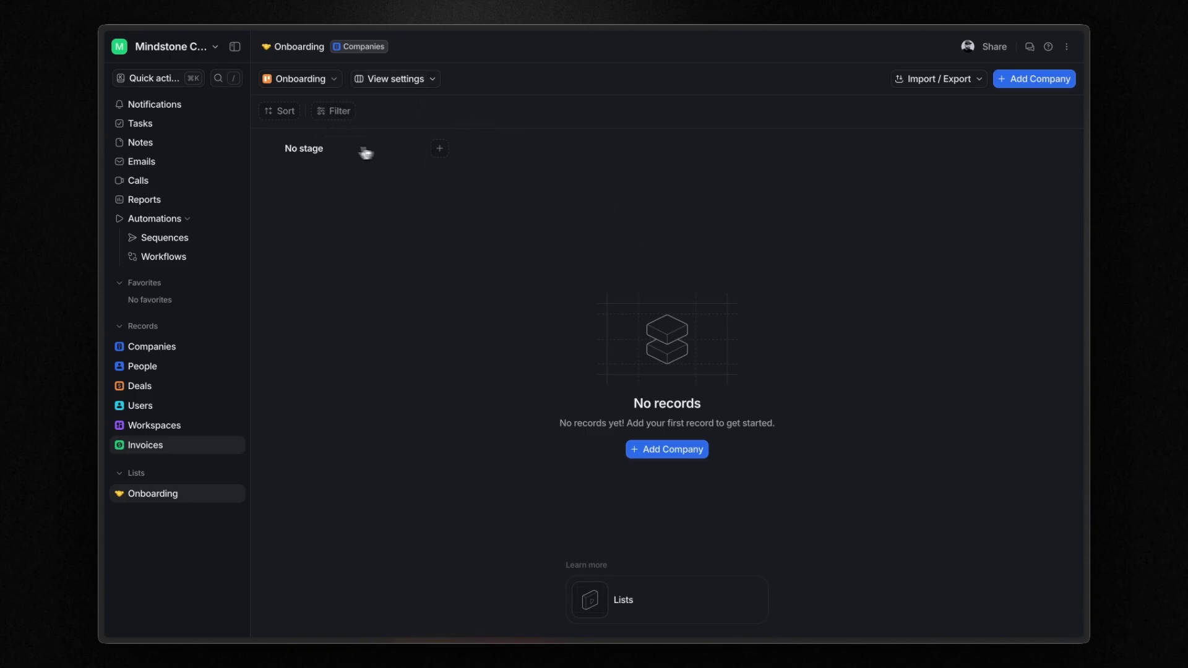
- Add stages Sales Handover, Kick-off call Scheduled, Audit & Initial Setup and Onboarded to the board
{"action": "left_click", "coordinate": [443, 157]}
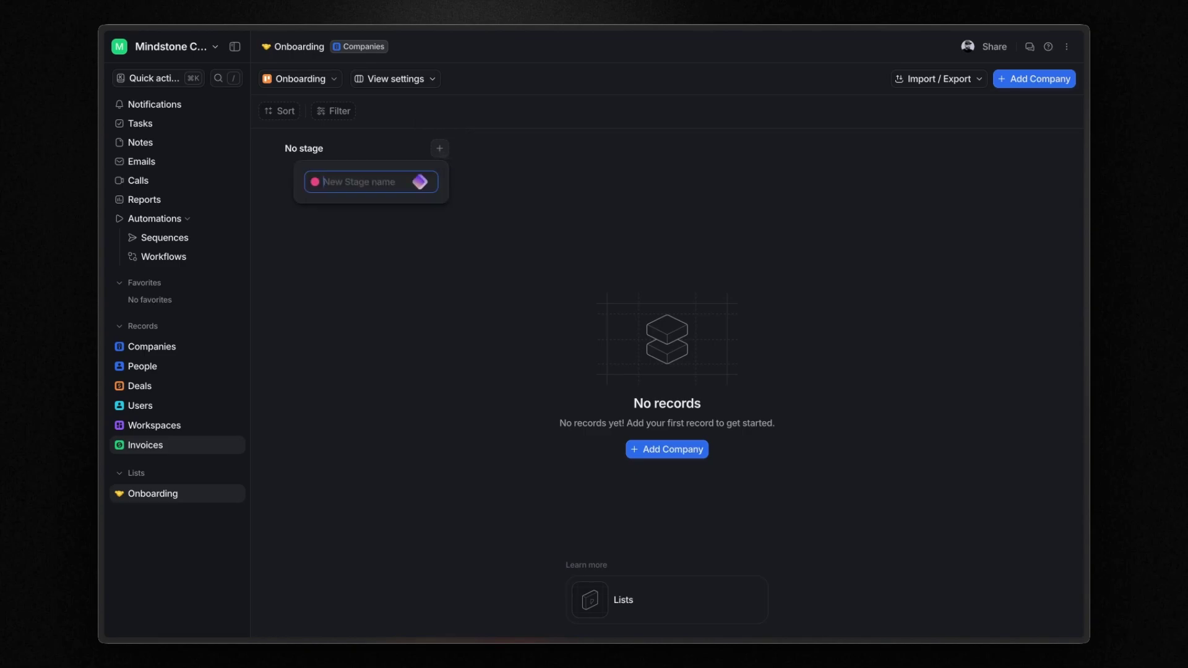
{"action": "type", "text": "Sales Handover"}
{"action": "key", "text": "Return"}
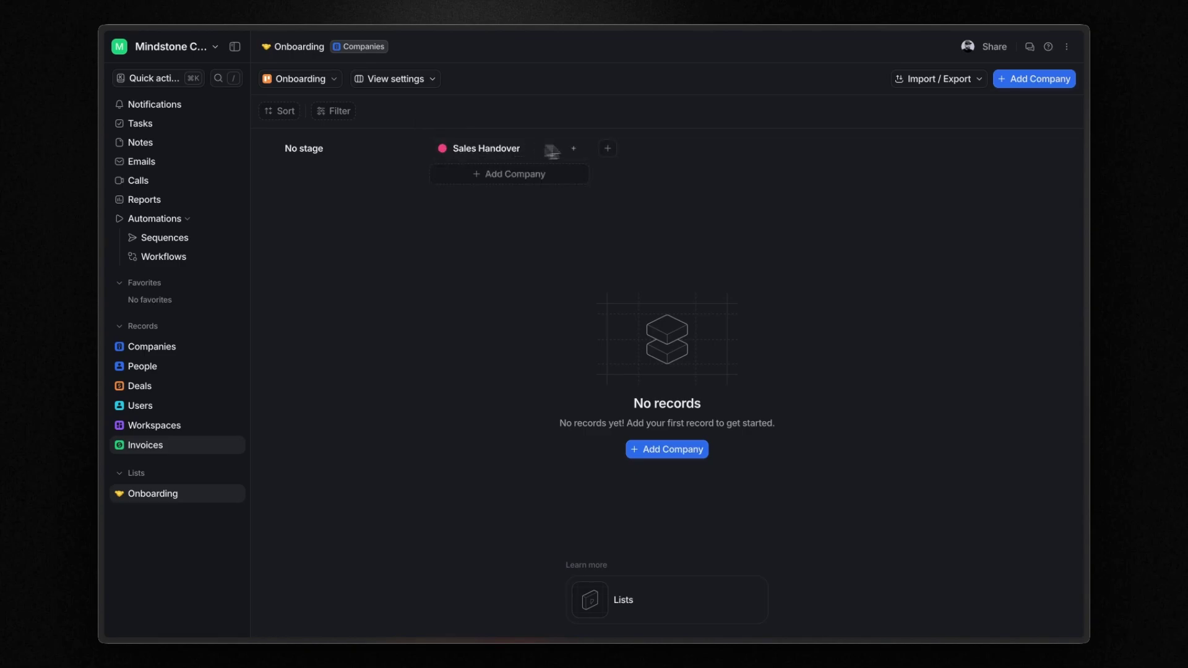
{"action": "left_click", "coordinate": [608, 149]}
{"action": "type", "text": "Kick-off call S"}
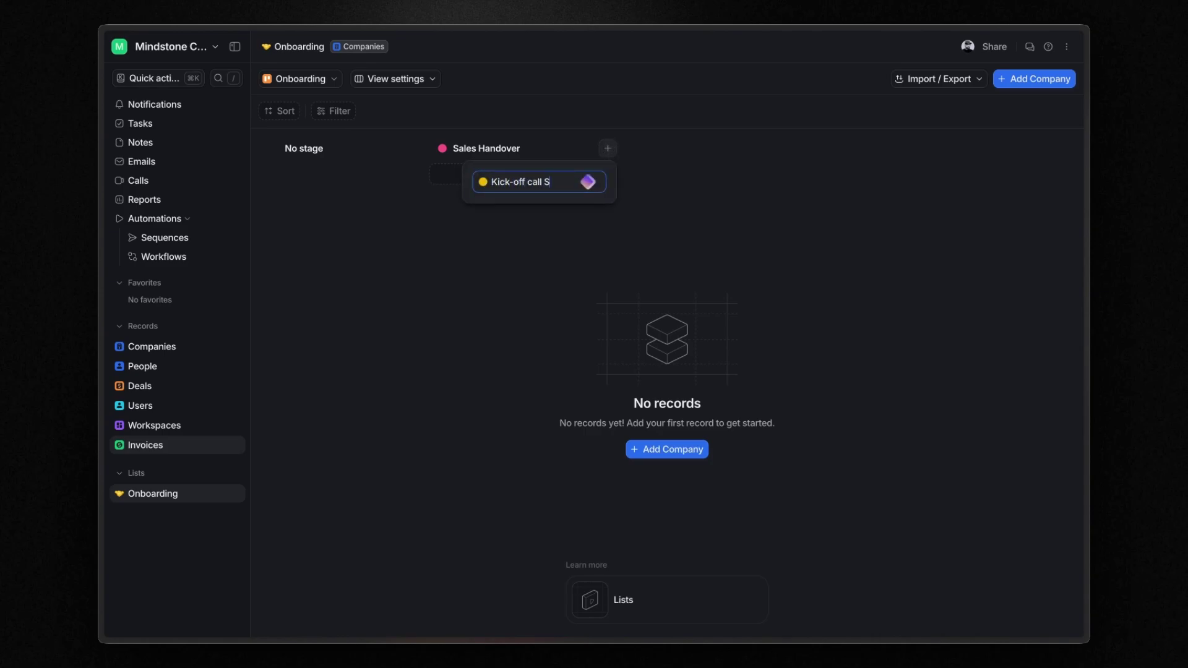
{"action": "type", "text": "cheduled"}
{"action": "key", "text": "Return"}
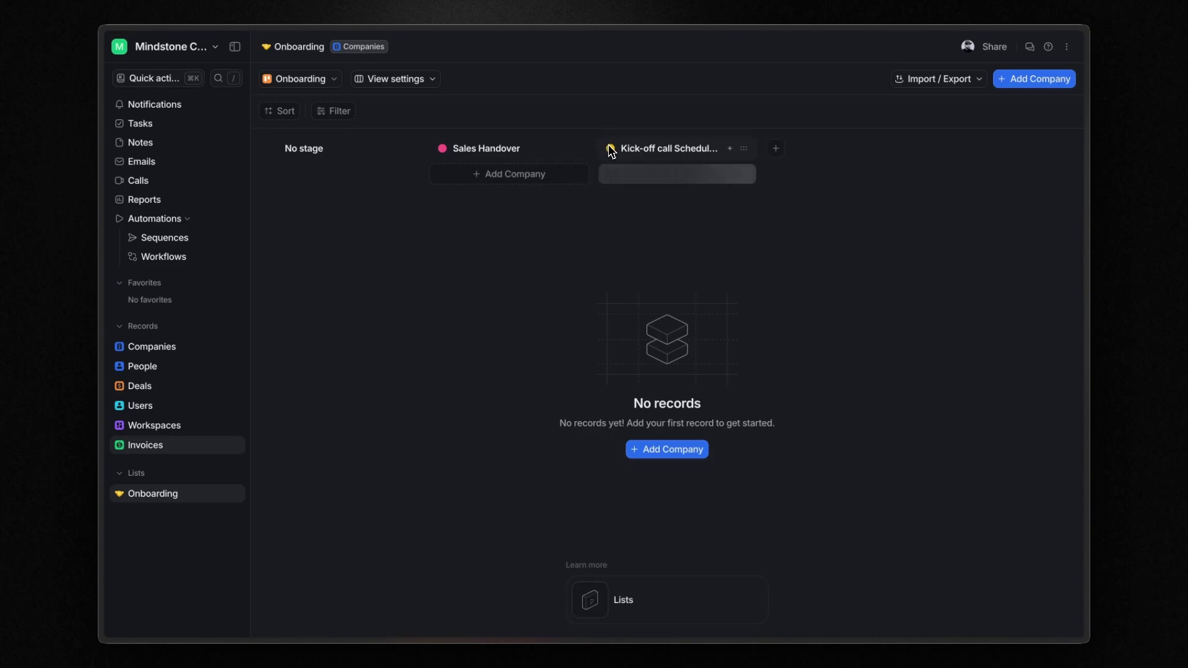
{"action": "left_click", "coordinate": [776, 151]}
{"action": "type", "text": "Audit & Initial S"}
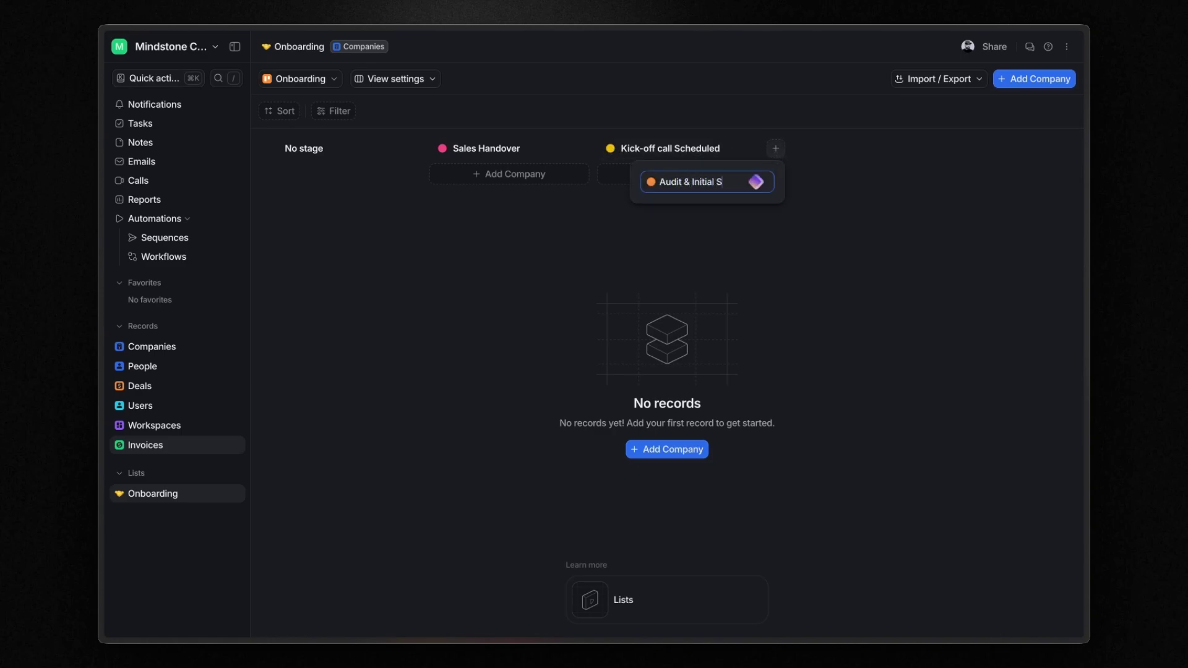
{"action": "type", "text": "etup"}
{"action": "key", "text": "Return"}
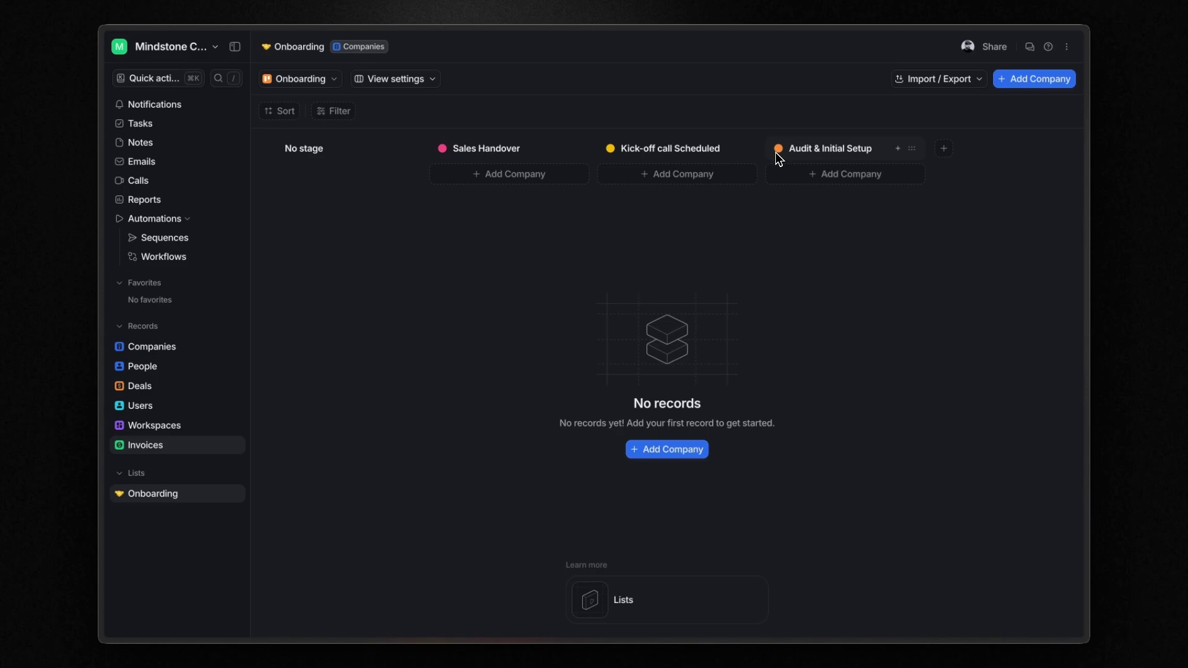
{"action": "left_click", "coordinate": [945, 149]}
{"action": "type", "text": "Onboarded"}
{"action": "key", "text": "Return"}
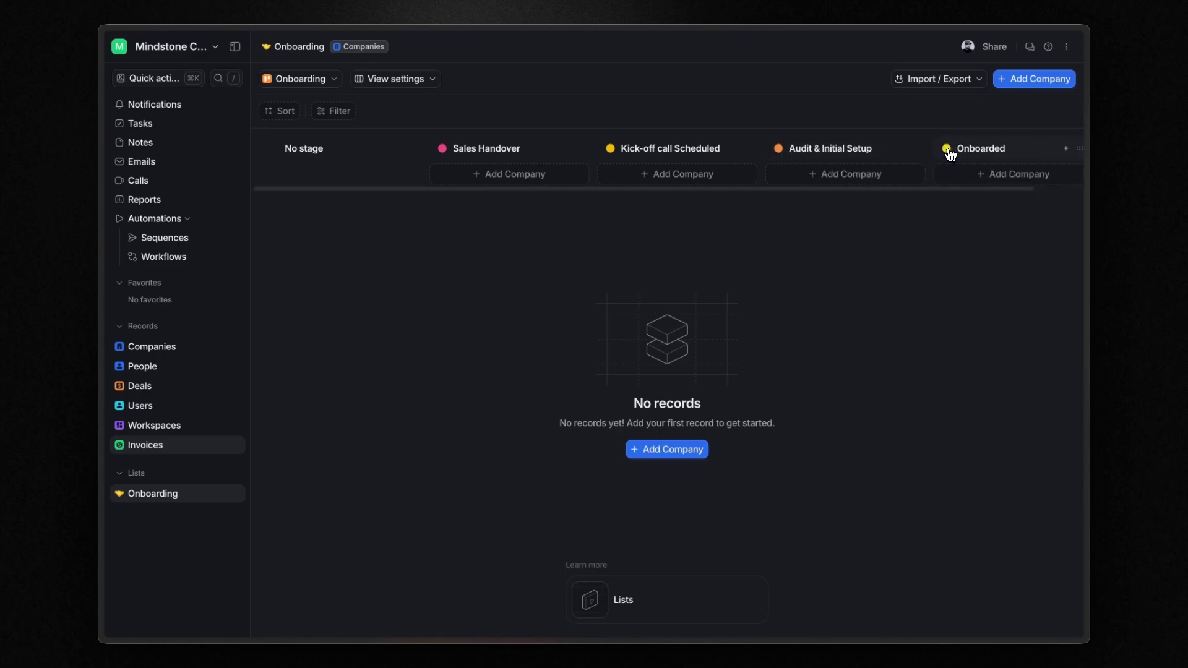
- Colour the stages: Onboarded green, Audit & Initial Setup purple, Kick-off call Scheduled blue, Sales Handover cyan
{"action": "left_click", "coordinate": [949, 151]}
{"action": "left_click", "coordinate": [905, 150]}
{"action": "left_click", "coordinate": [910, 193]}
{"action": "left_click", "coordinate": [804, 149]}
{"action": "left_click", "coordinate": [784, 149]}
{"action": "left_click", "coordinate": [792, 214]}
{"action": "left_click", "coordinate": [619, 150]}
{"action": "left_click", "coordinate": [616, 151]}
{"action": "left_click", "coordinate": [667, 193]}
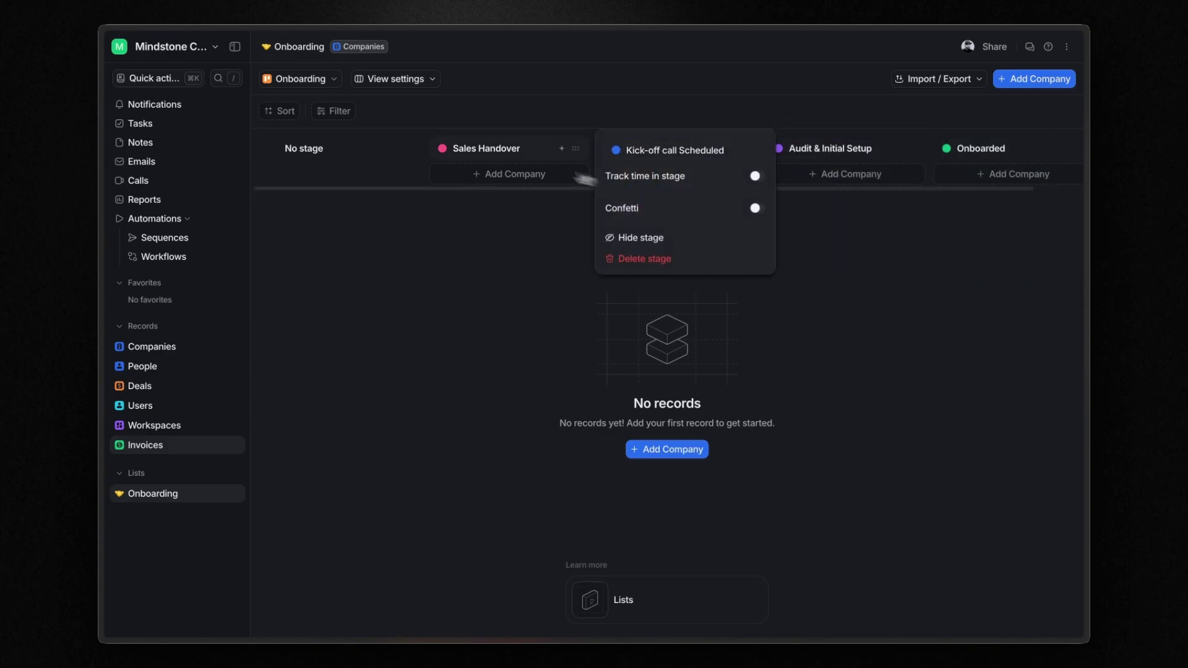
{"action": "left_click", "coordinate": [458, 149]}
{"action": "left_click", "coordinate": [447, 151]}
{"action": "left_click", "coordinate": [476, 192]}
{"action": "left_click", "coordinate": [671, 239]}
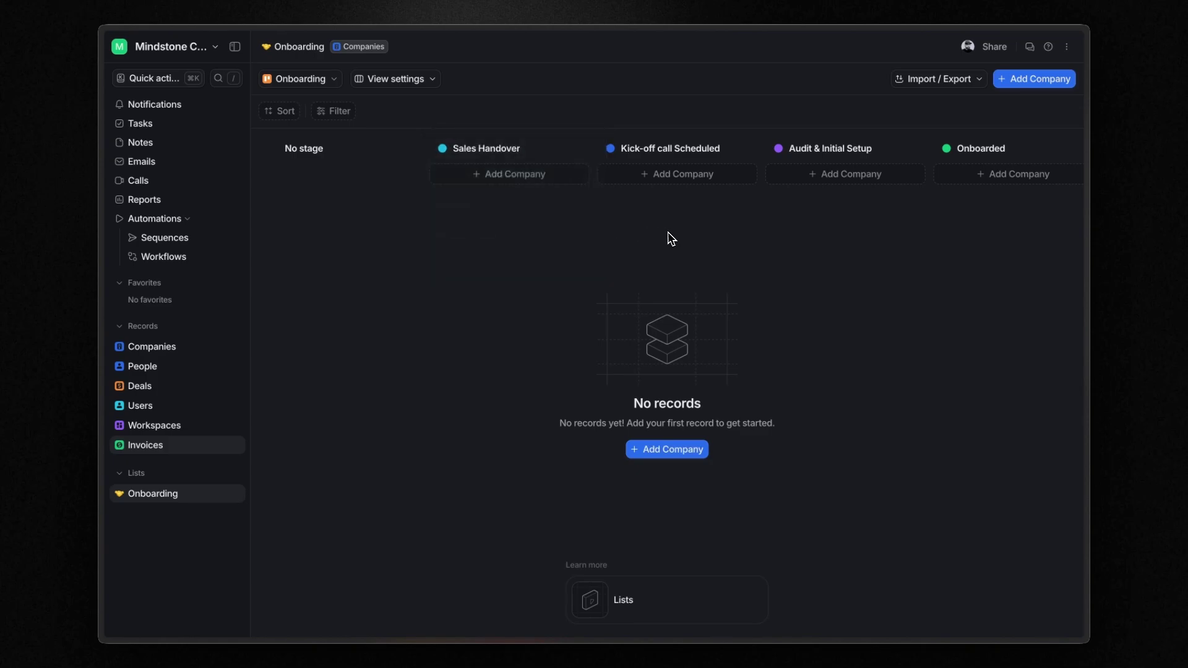
- Hide the empty No stage column in the board's view settings
{"action": "left_click", "coordinate": [408, 79]}
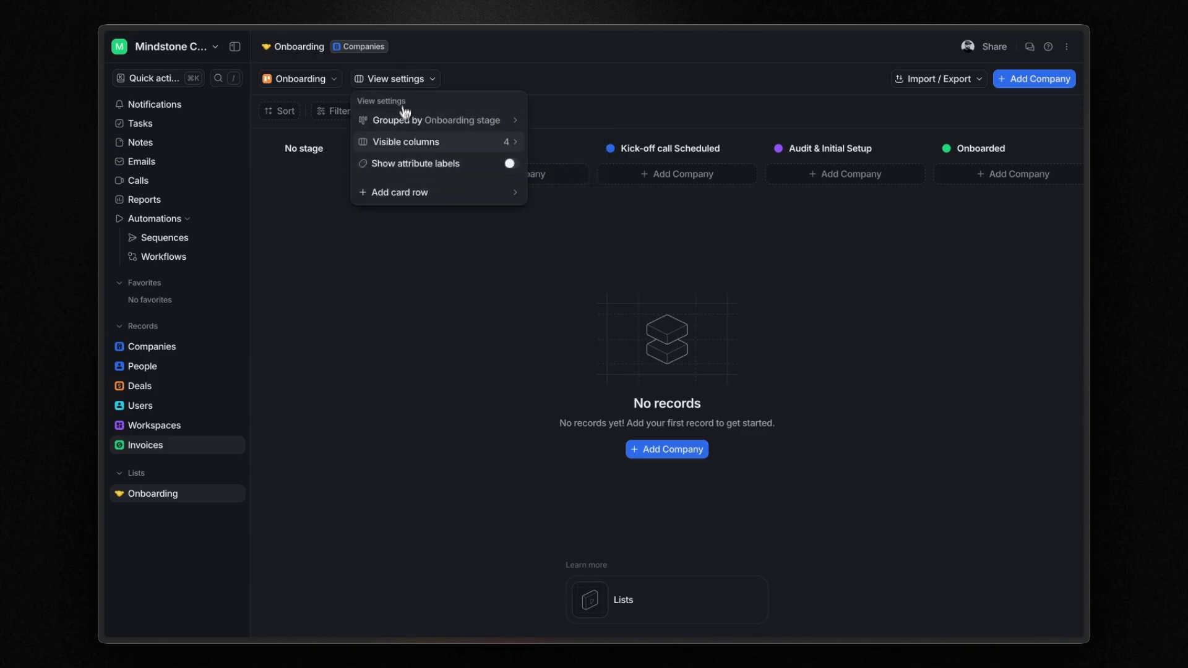
{"action": "left_click", "coordinate": [418, 142]}
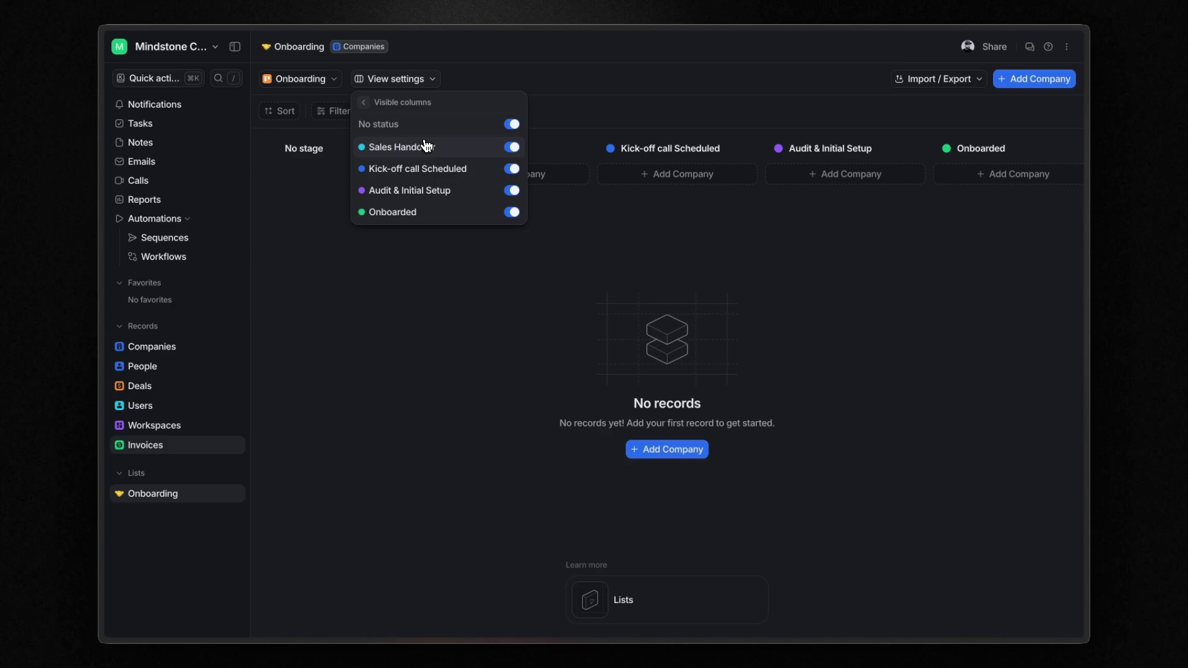
{"action": "left_click", "coordinate": [511, 124]}
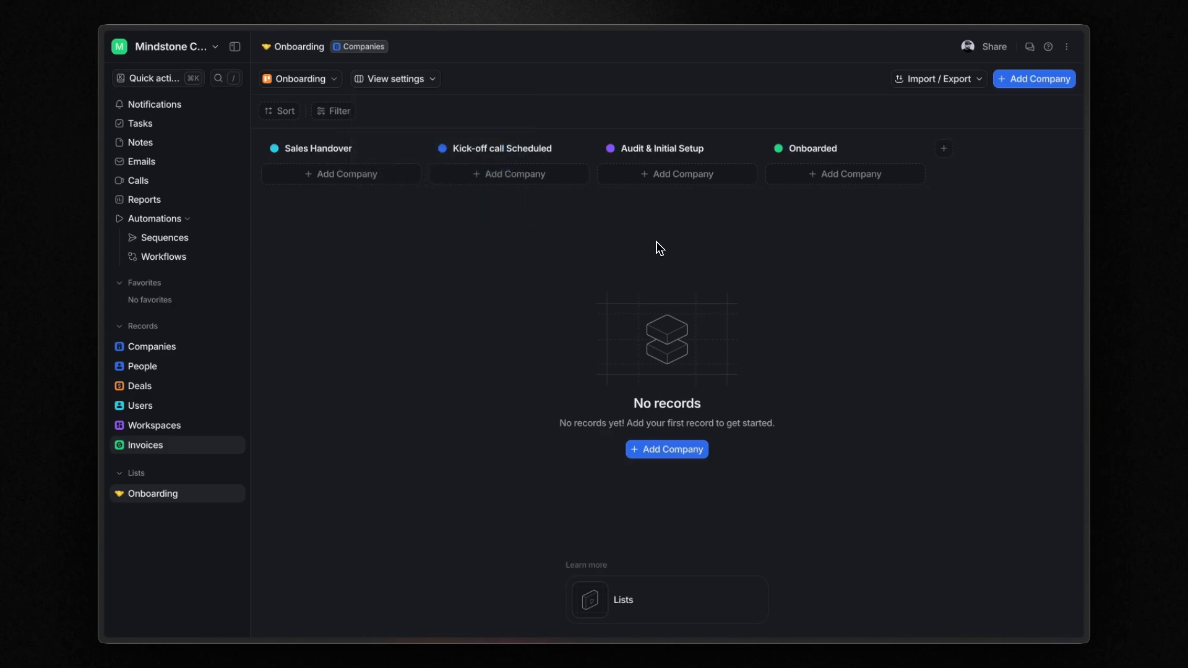
- Search for and add Apple and Microsoft as cards in the Sales Handover column
{"action": "left_click", "coordinate": [354, 181]}
{"action": "type", "text": "apple"}
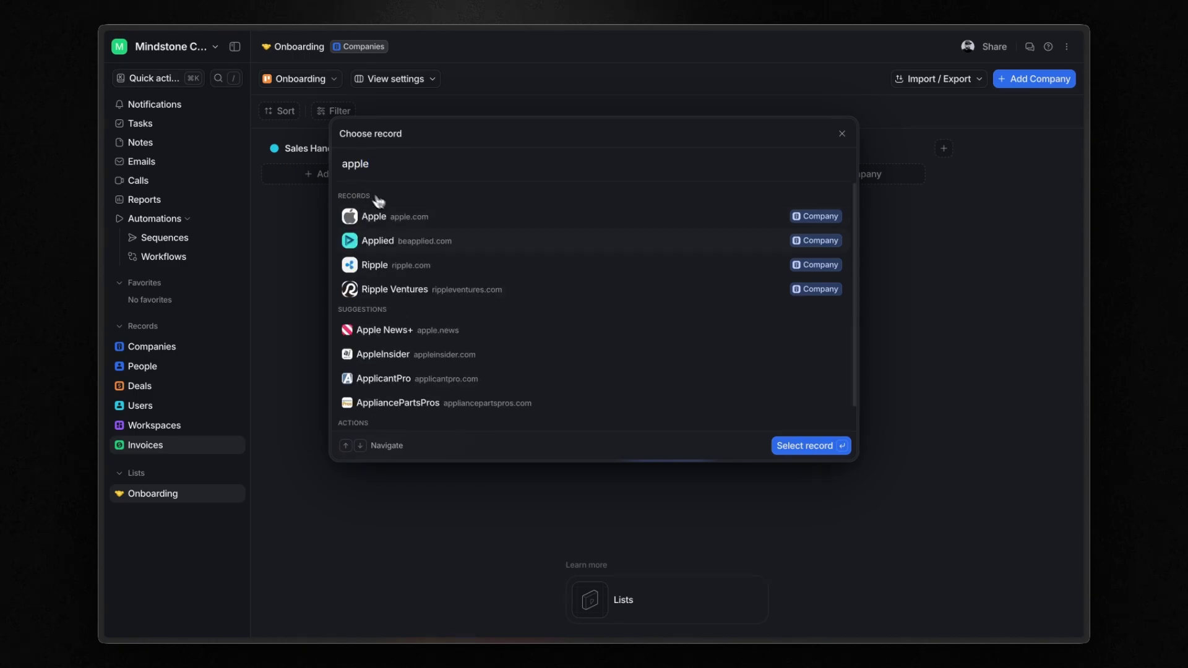
{"action": "left_click", "coordinate": [396, 216]}
{"action": "left_click", "coordinate": [816, 445]}
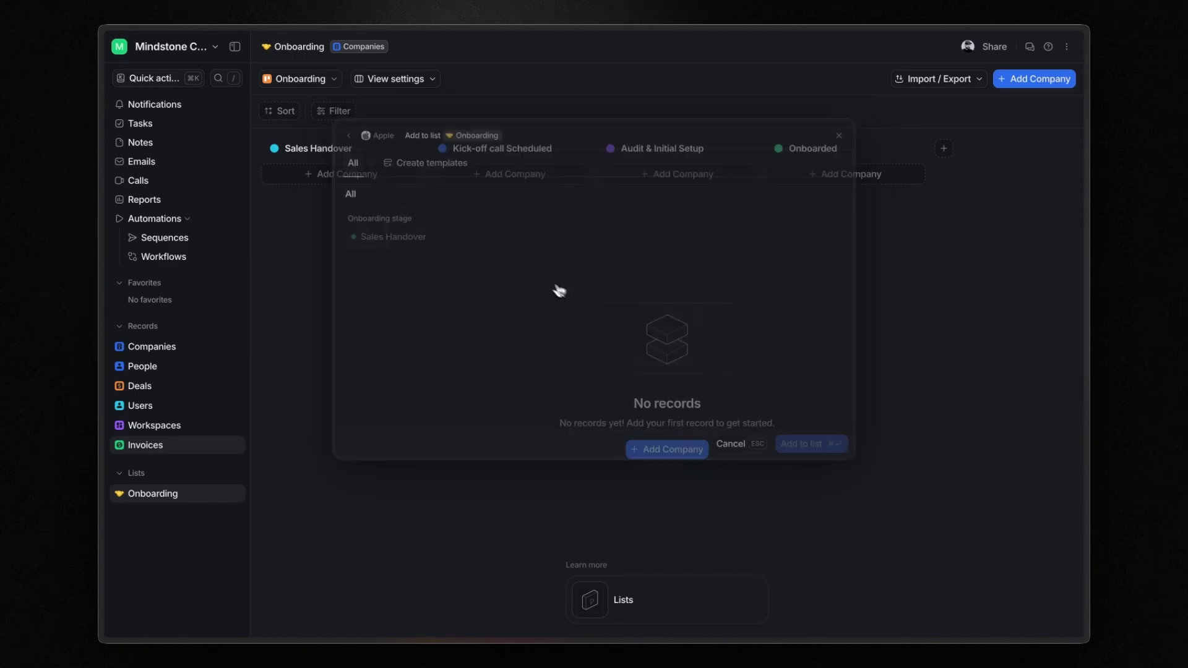
{"action": "left_click", "coordinate": [400, 151]}
{"action": "type", "text": "microsoft"}
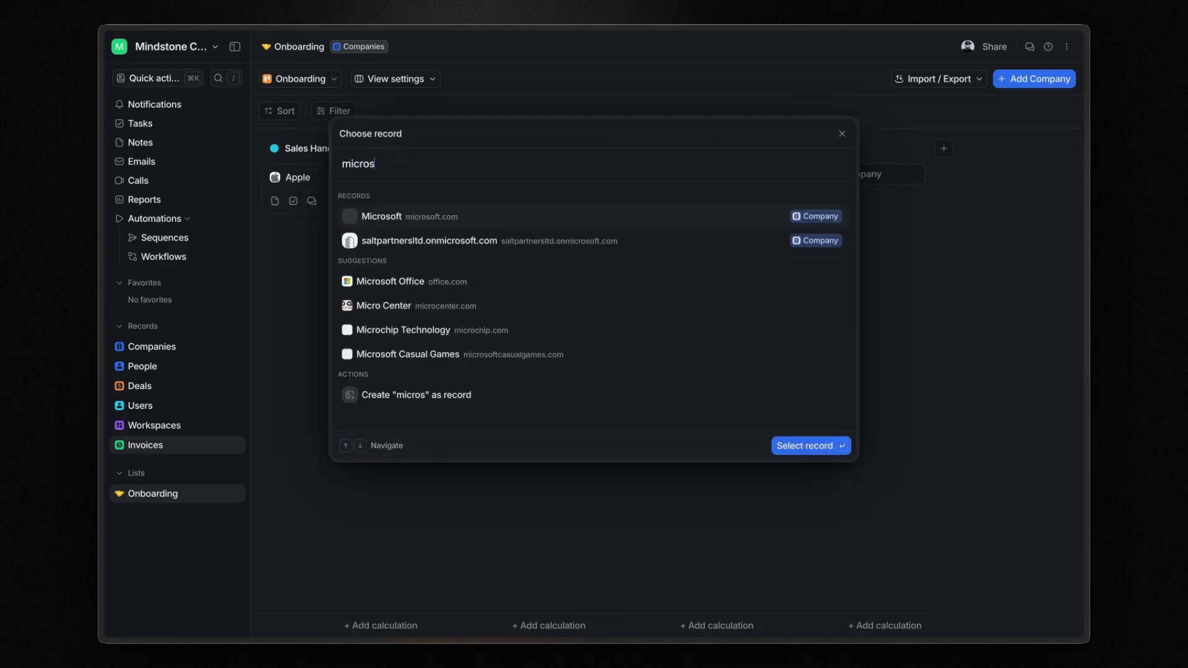
{"action": "left_click", "coordinate": [396, 215]}
{"action": "left_click", "coordinate": [796, 440]}
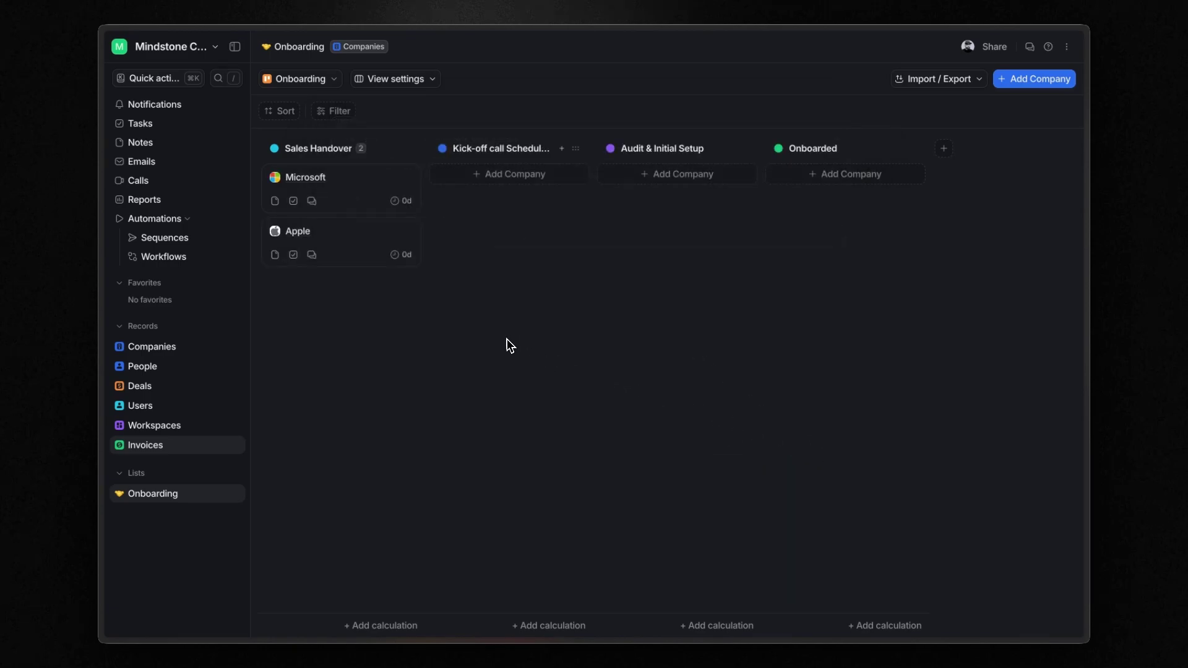
- Add Estimated ARR, Funding raised and Employee range rows to the Onboarding company cards
{"action": "left_click", "coordinate": [411, 79]}
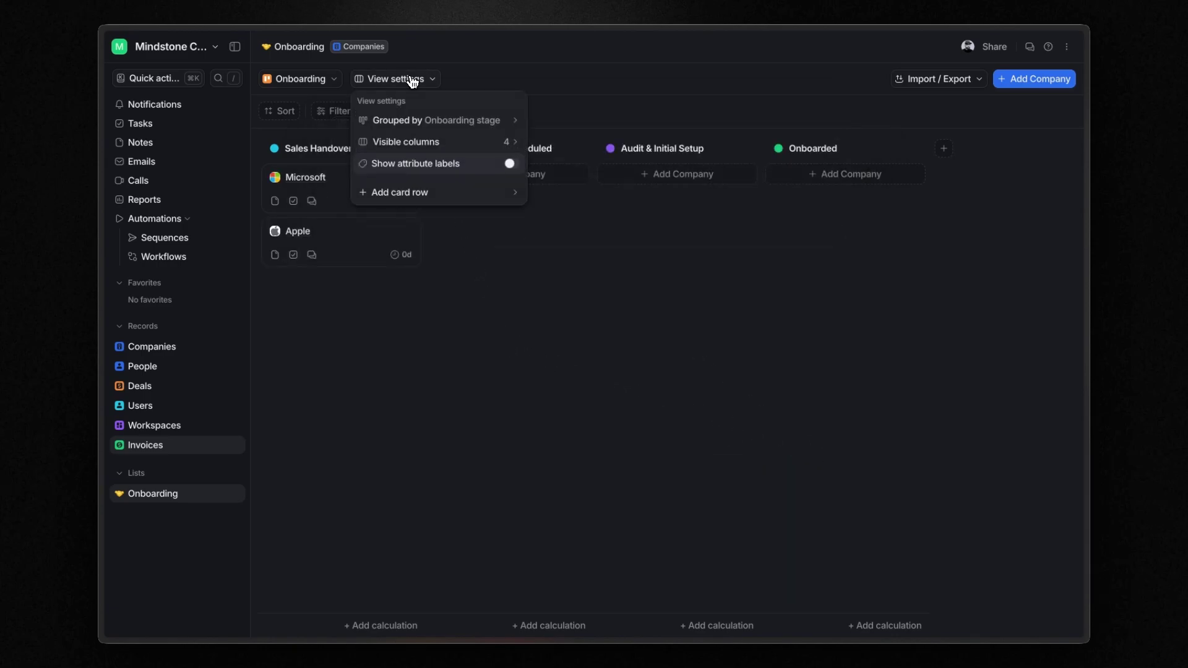
{"action": "left_click", "coordinate": [394, 196]}
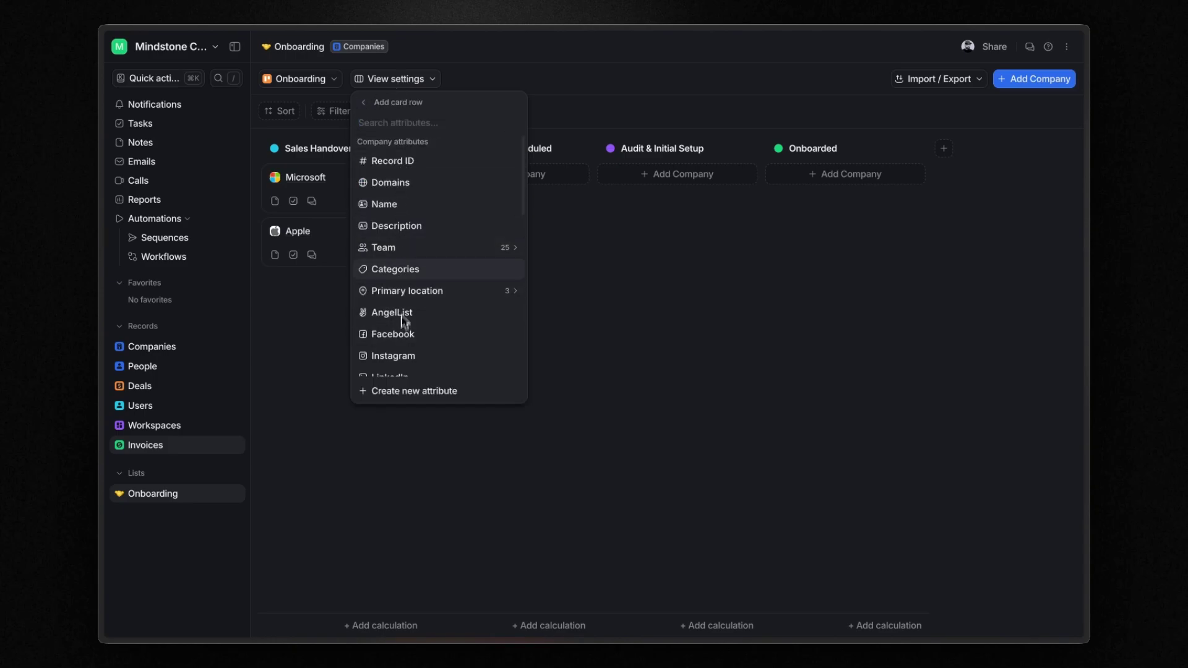
{"action": "scroll", "coordinate": [429, 268], "scroll_direction": "down", "scroll_amount": 3}
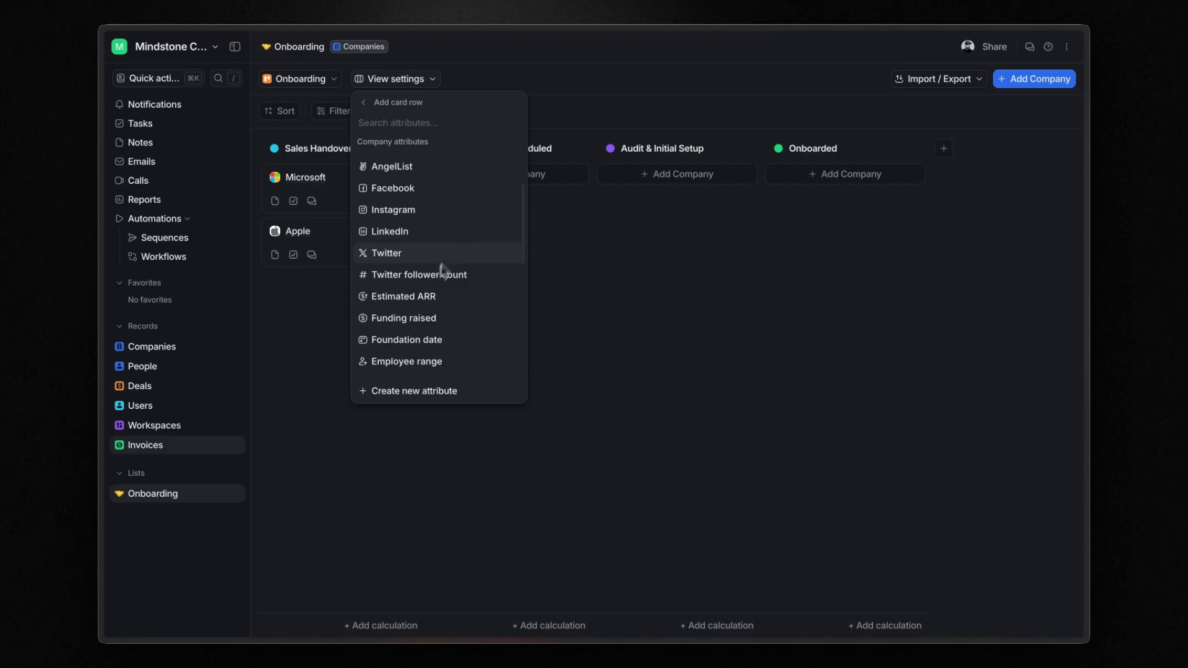
{"action": "left_click", "coordinate": [425, 297]}
{"action": "left_click", "coordinate": [425, 317]}
{"action": "scroll", "coordinate": [456, 314], "scroll_direction": "down", "scroll_amount": 1}
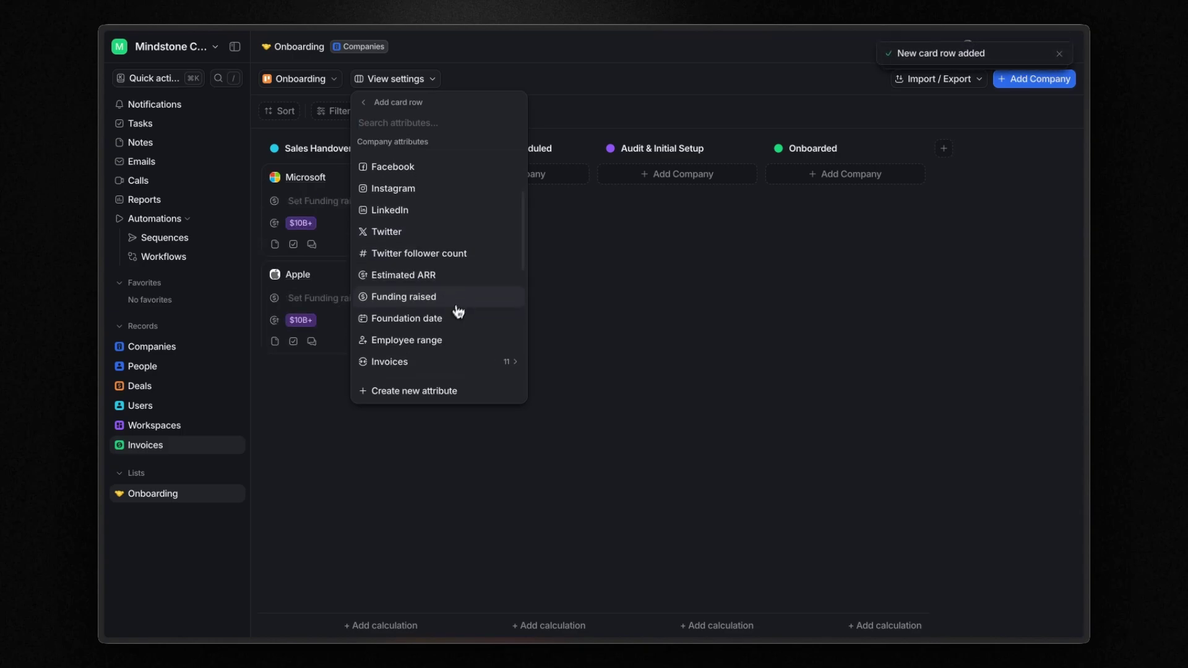
{"action": "left_click", "coordinate": [438, 340]}
{"action": "scroll", "coordinate": [450, 309], "scroll_direction": "down", "scroll_amount": 2}
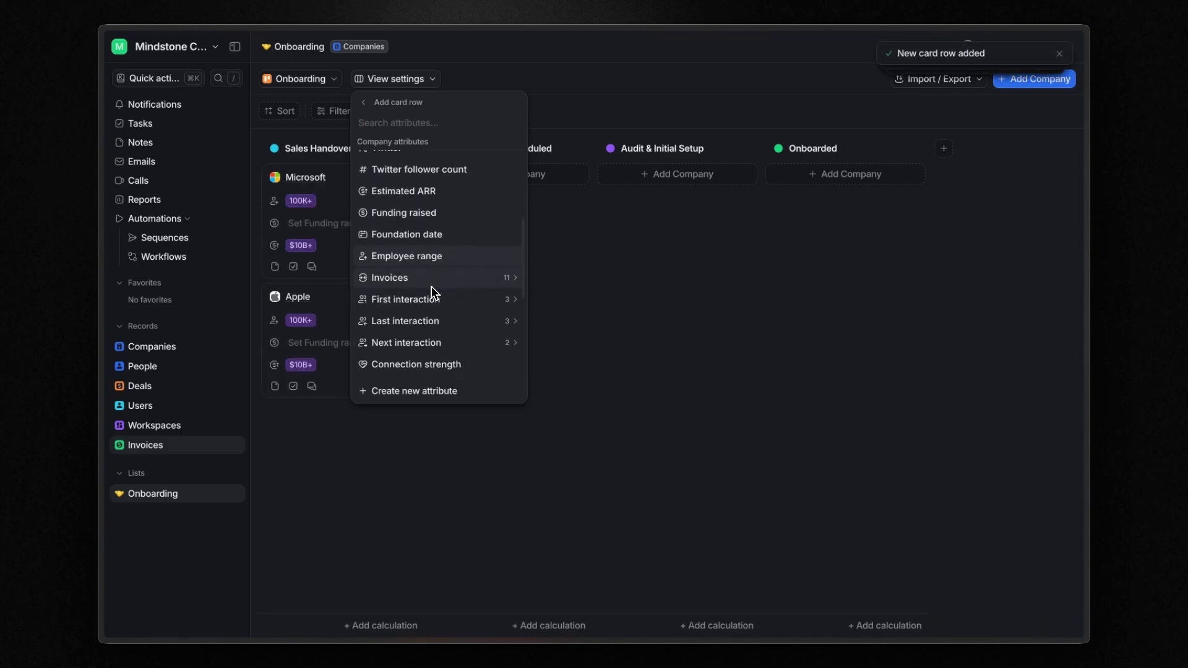
{"action": "scroll", "coordinate": [408, 332], "scroll_direction": "down", "scroll_amount": 4}
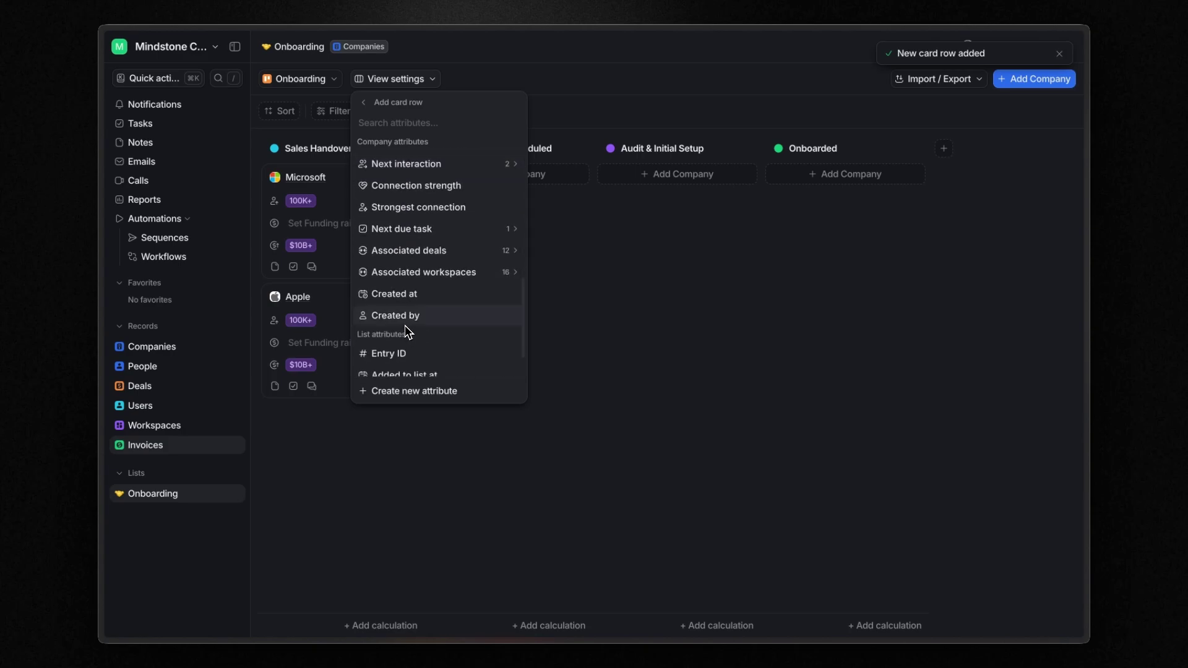
{"action": "scroll", "coordinate": [408, 333], "scroll_direction": "down", "scroll_amount": 2}
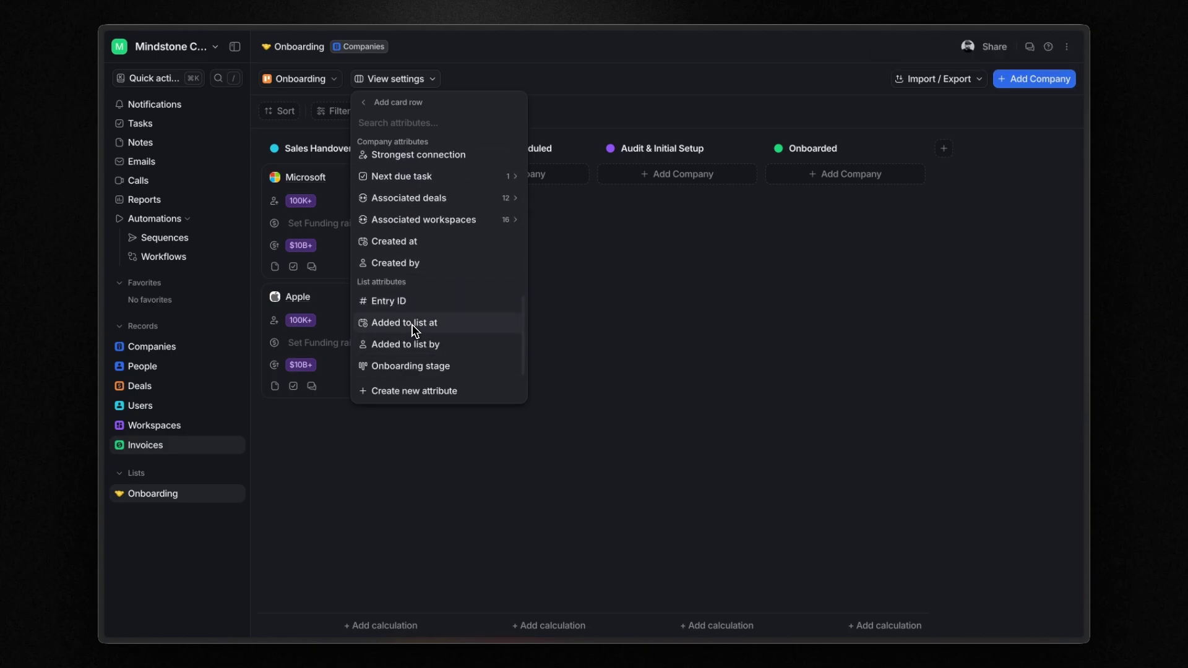
- Create a new User-type card attribute named Primary CSM
{"action": "left_click", "coordinate": [418, 392]}
{"action": "left_click", "coordinate": [385, 181]}
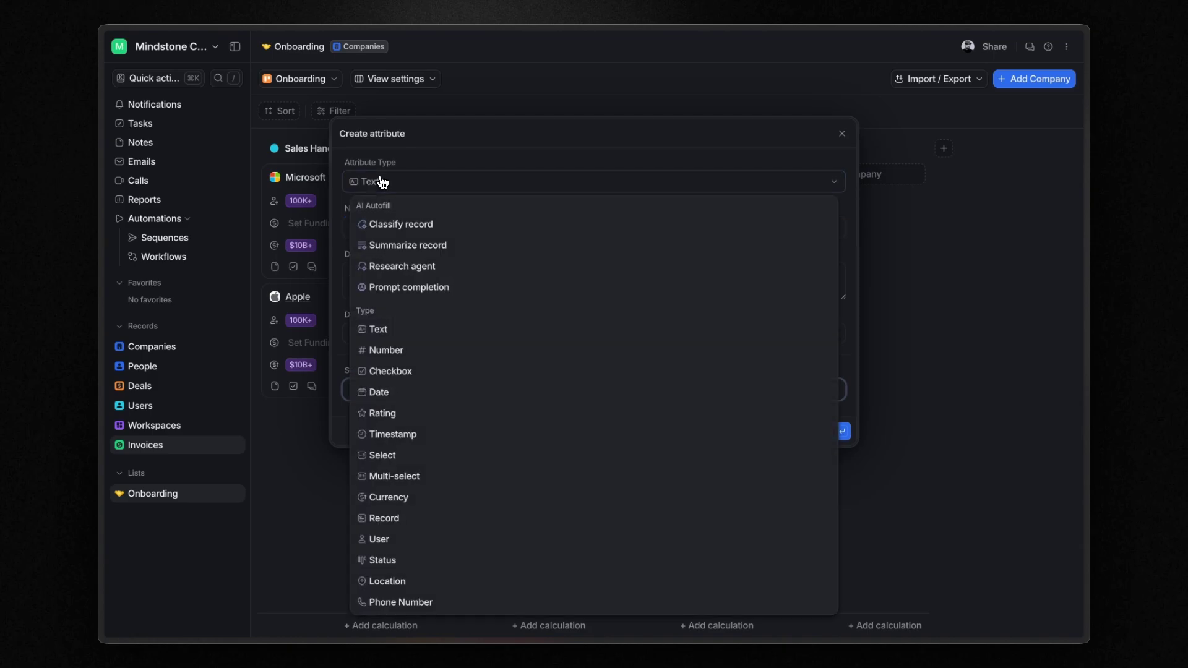
{"action": "left_click", "coordinate": [393, 537]}
{"action": "type", "text": "Primary CSM"}
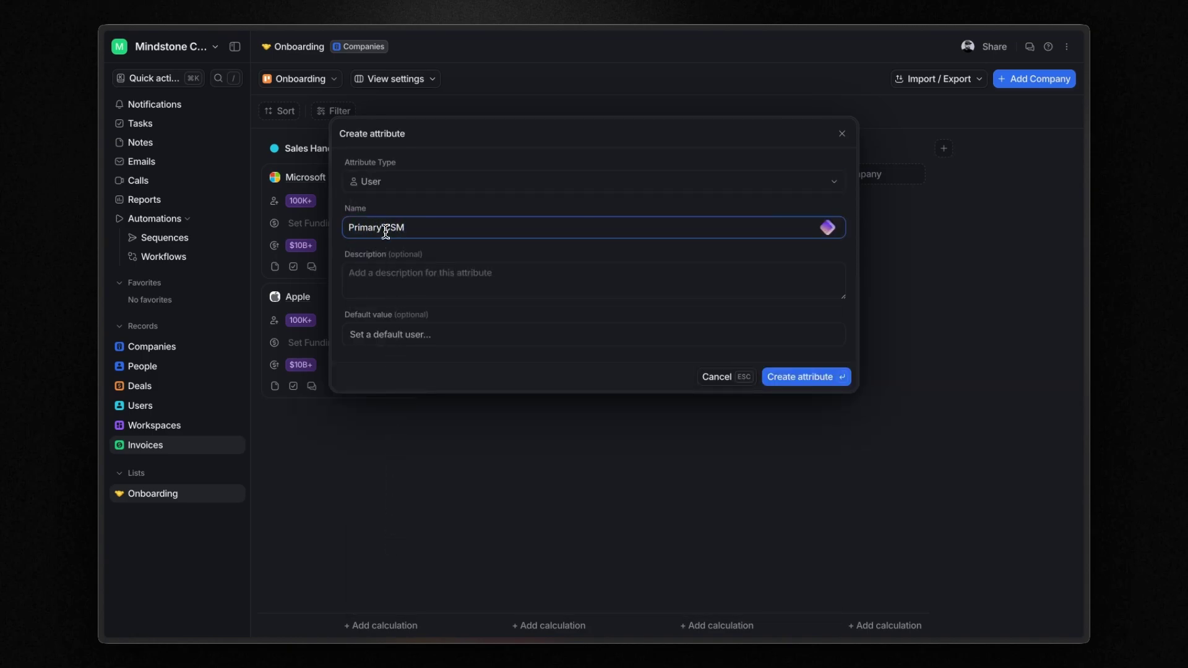
{"action": "left_click", "coordinate": [806, 378]}
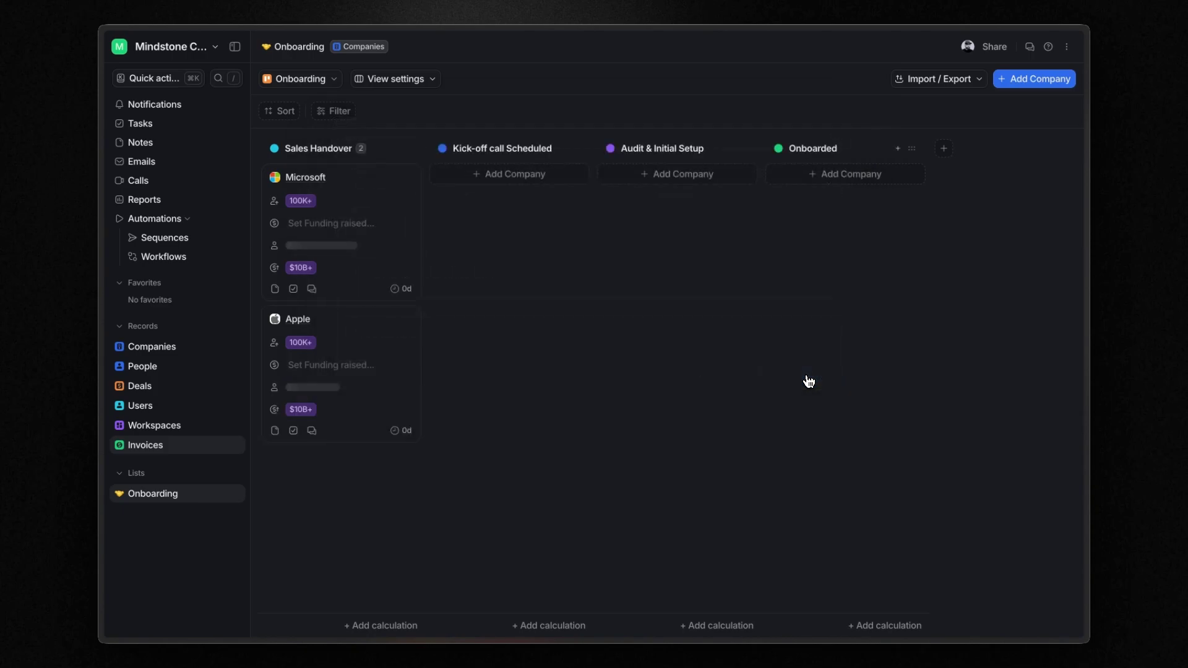
- Assign the same team member as Primary CSM on both the Microsoft and Apple cards
{"action": "left_click", "coordinate": [337, 246]}
{"action": "left_click", "coordinate": [326, 297]}
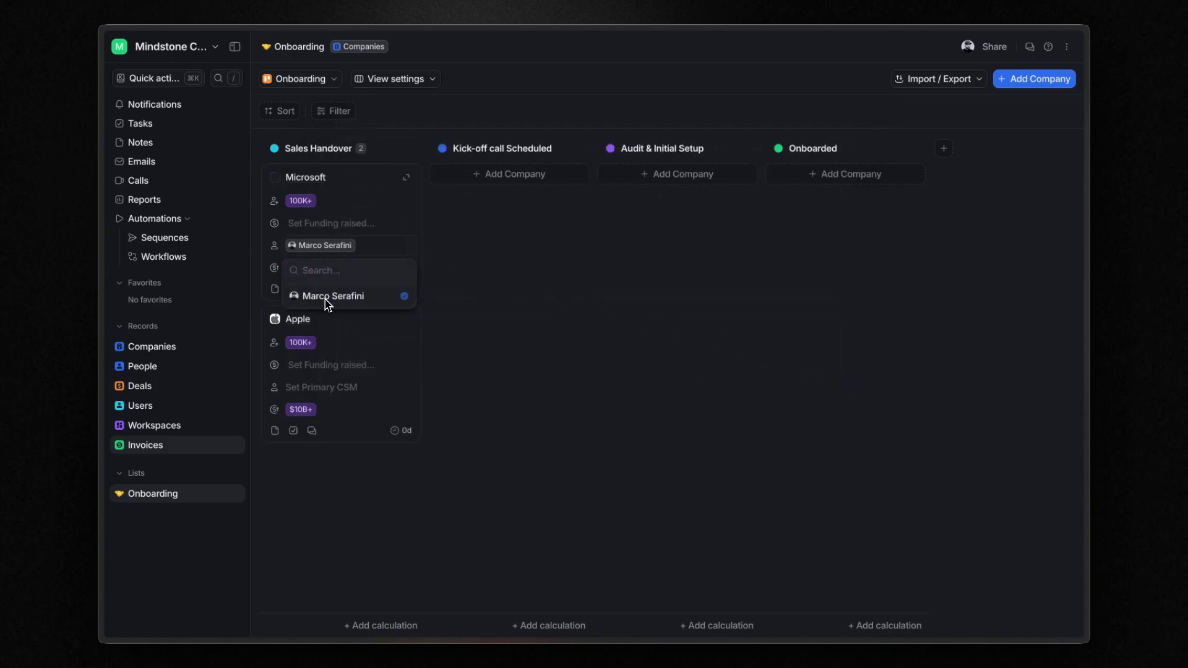
{"action": "left_click", "coordinate": [504, 276]}
{"action": "left_click", "coordinate": [316, 388]}
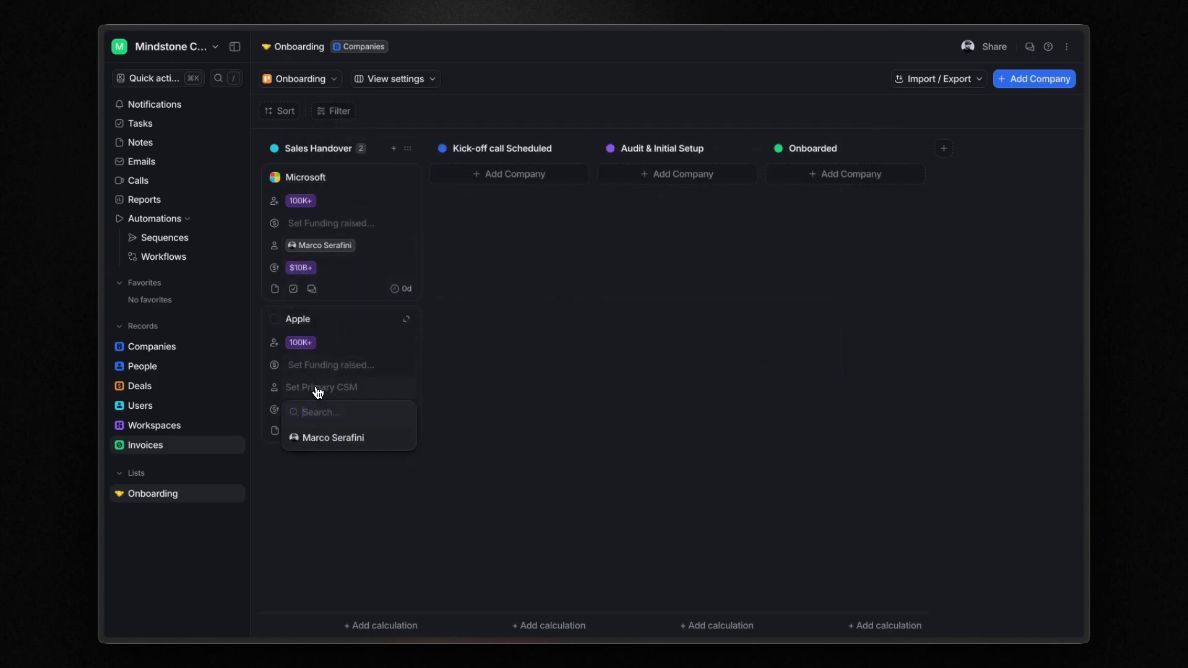
{"action": "left_click", "coordinate": [321, 438]}
{"action": "left_click", "coordinate": [489, 375]}
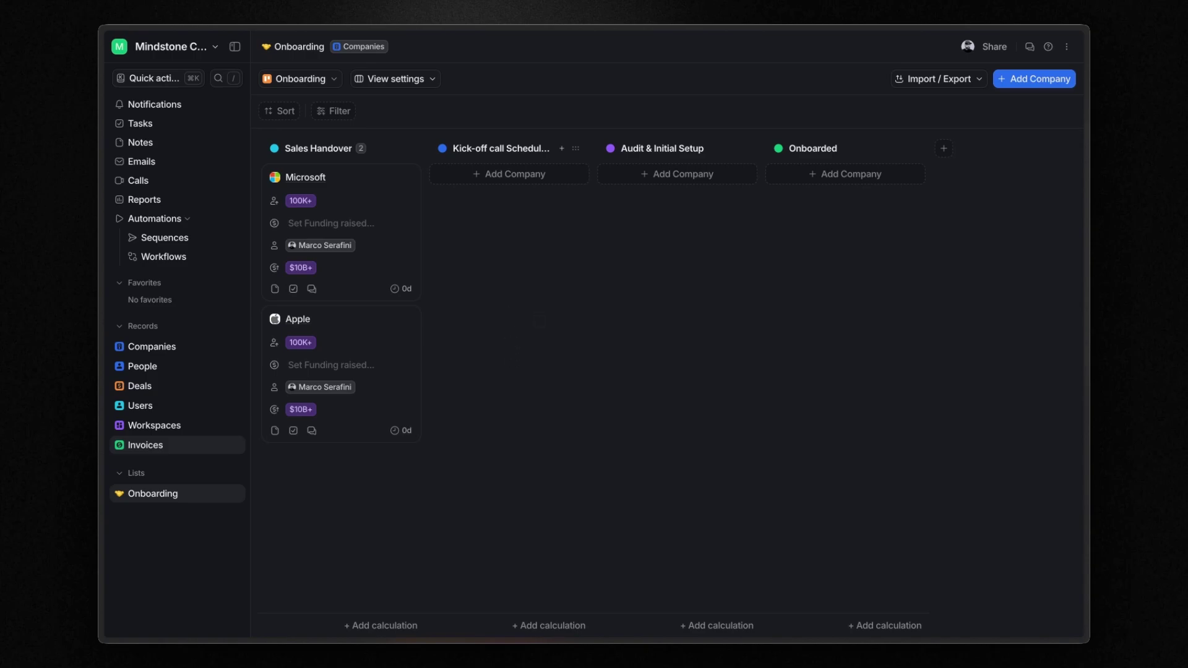
{"action": "left_click", "coordinate": [309, 179]}
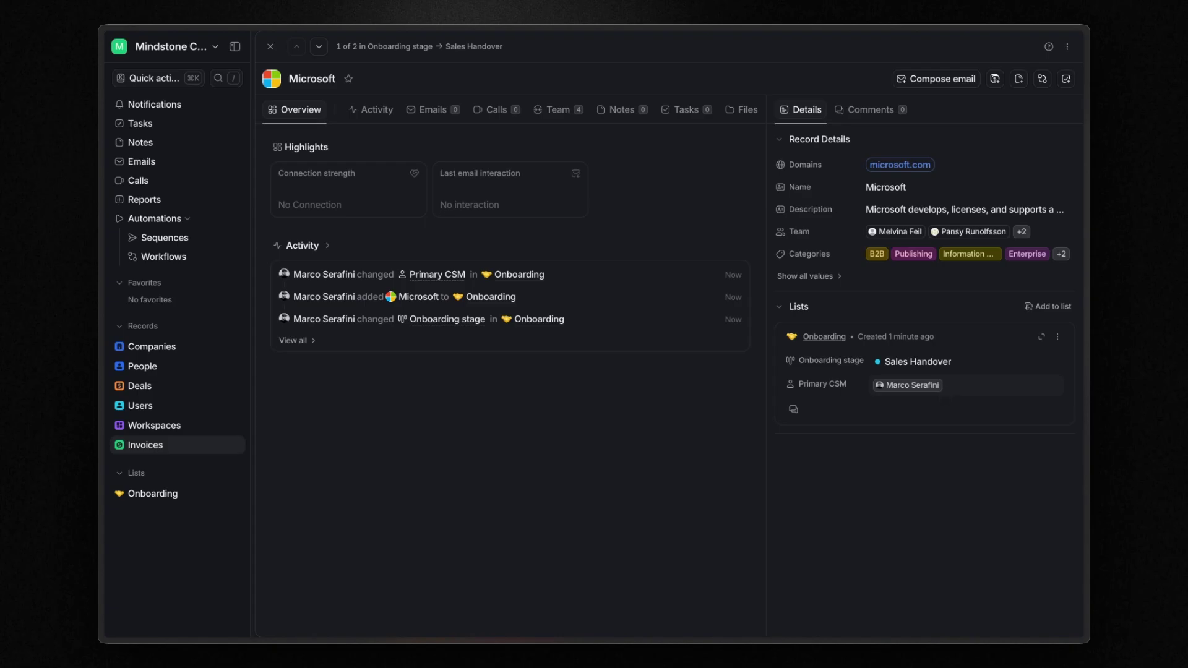
{"action": "left_click", "coordinate": [271, 47]}
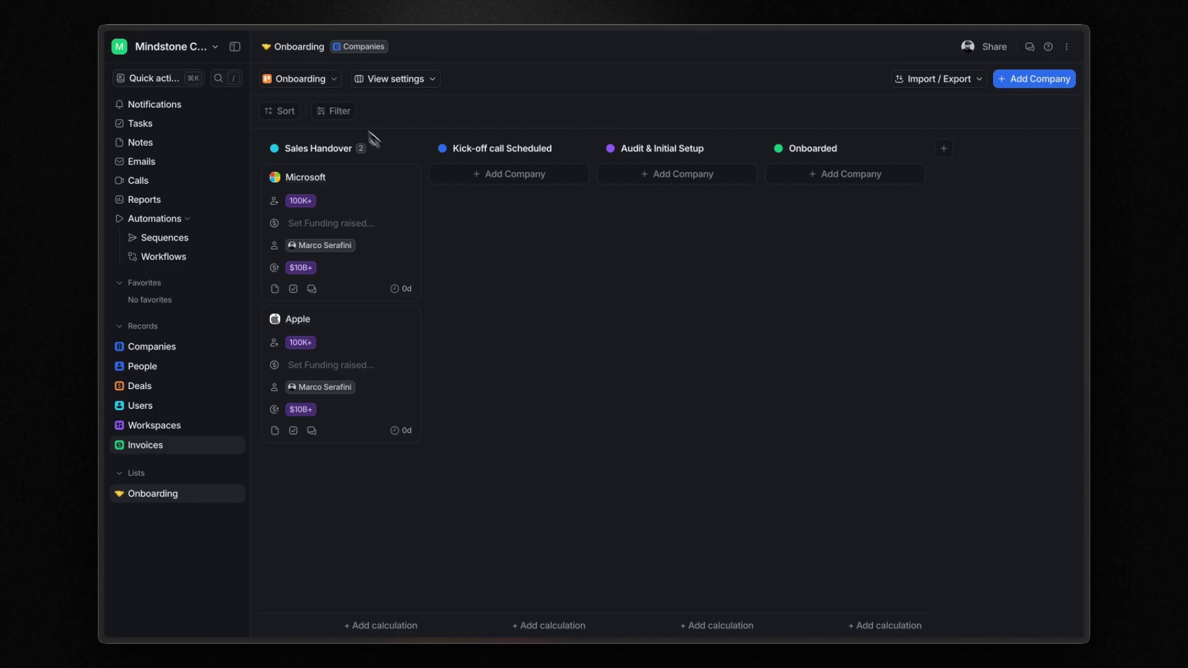
{"action": "left_click", "coordinate": [345, 113]}
{"action": "scroll", "coordinate": [402, 316], "scroll_direction": "down", "scroll_amount": 10}
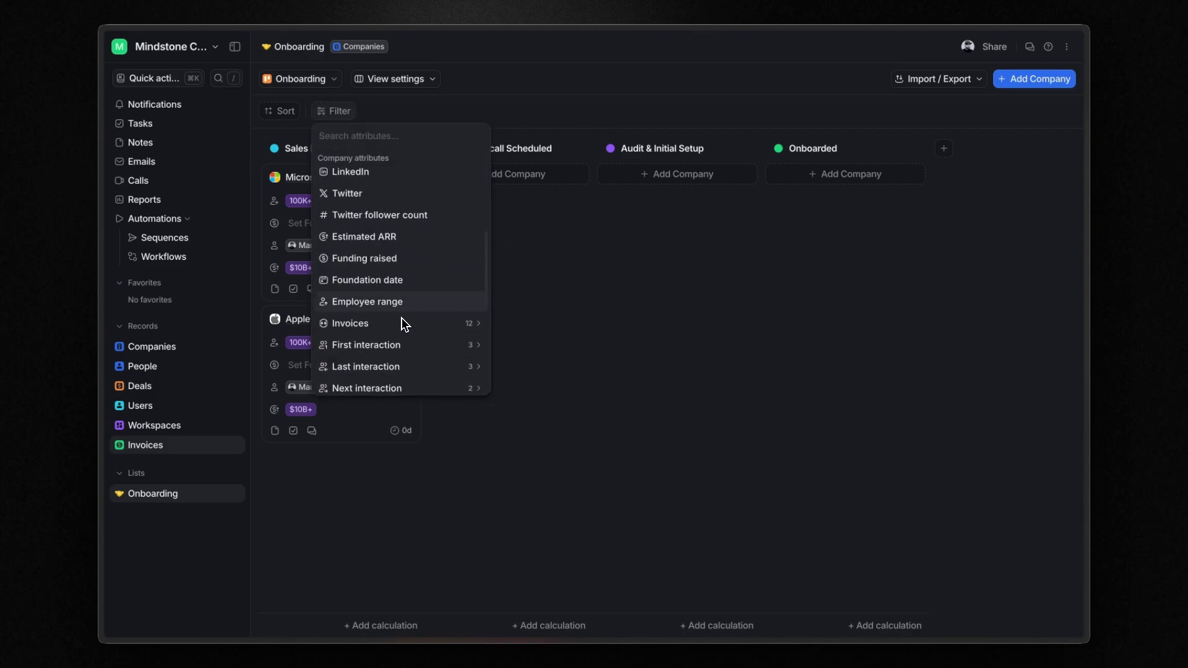
{"action": "left_click", "coordinate": [390, 383]}
{"action": "left_click", "coordinate": [375, 179]}
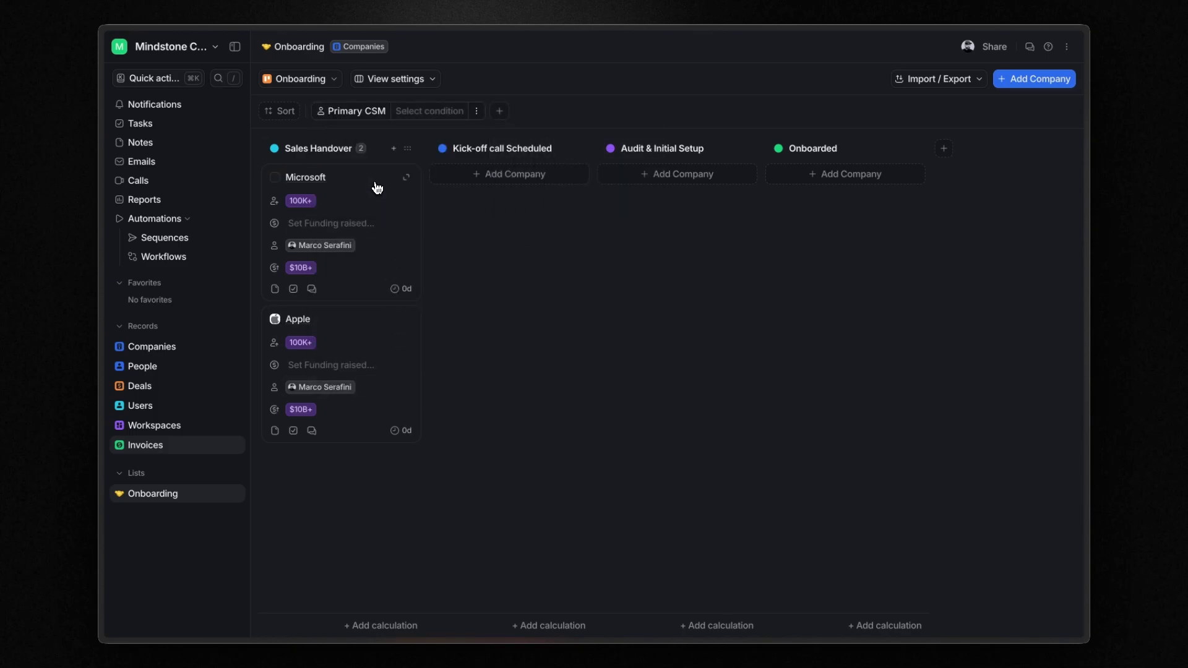
{"action": "left_click", "coordinate": [427, 111]}
{"action": "left_click", "coordinate": [421, 135]}
{"action": "left_click", "coordinate": [472, 115]}
{"action": "left_click", "coordinate": [477, 159]}
{"action": "left_click", "coordinate": [1067, 112]}
{"action": "left_click", "coordinate": [1066, 110]}
{"action": "left_click", "coordinate": [994, 47]}
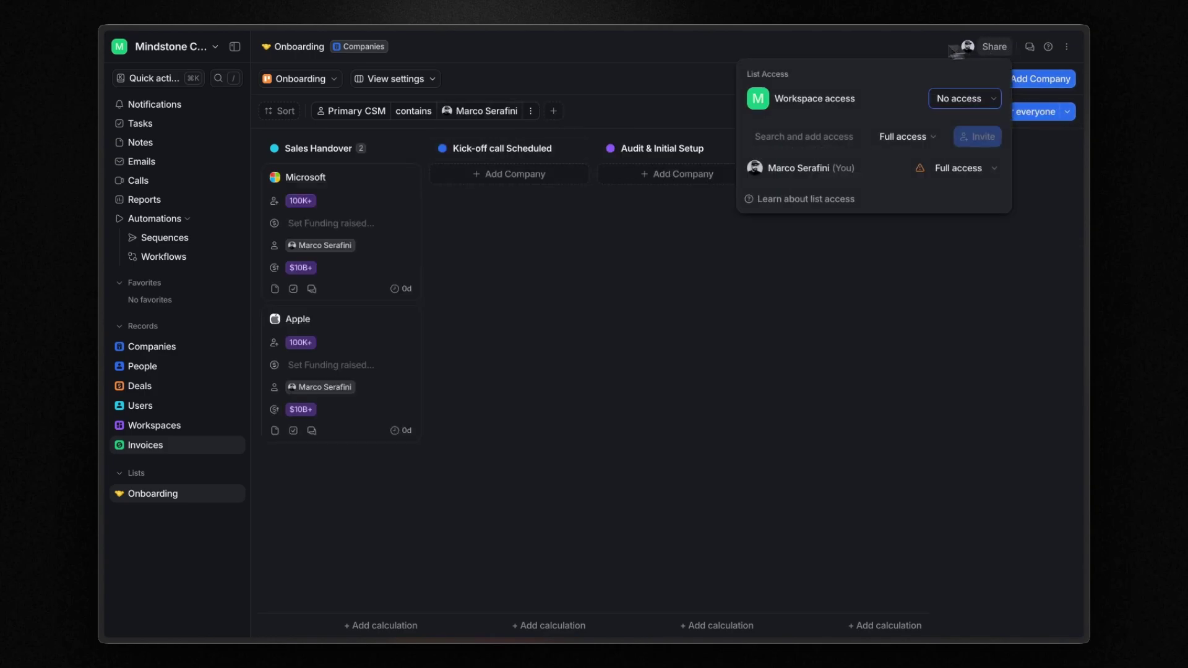
{"action": "left_click", "coordinate": [967, 288]}
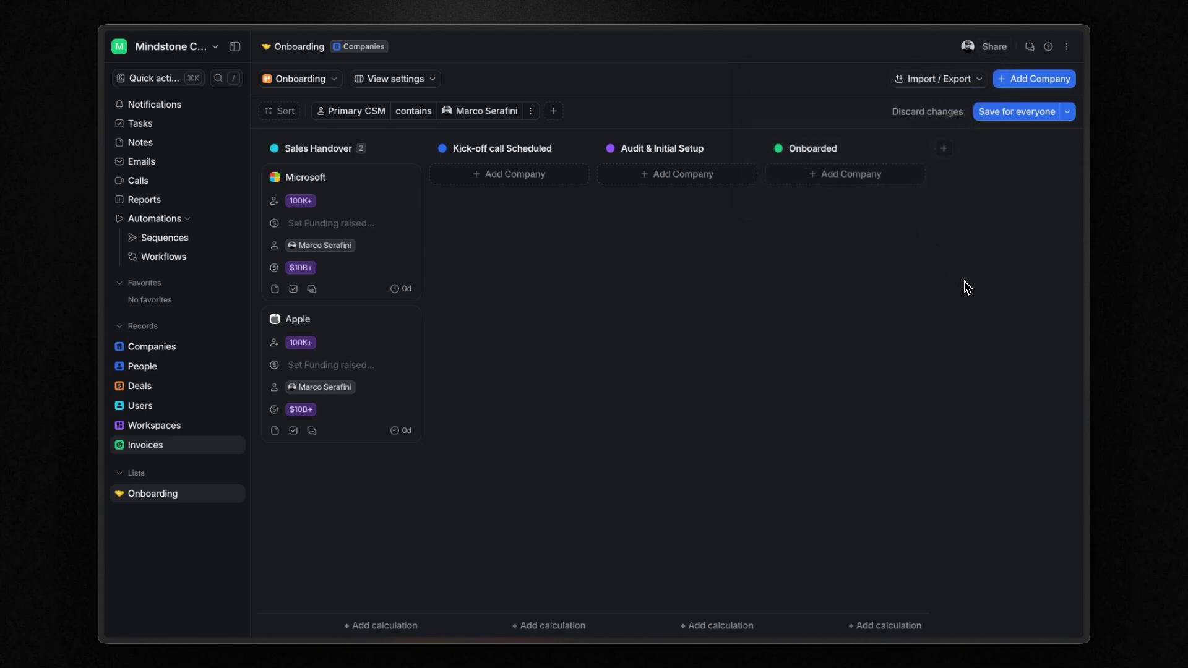
{"action": "left_click", "coordinate": [531, 110]}
{"action": "left_click", "coordinate": [443, 157]}
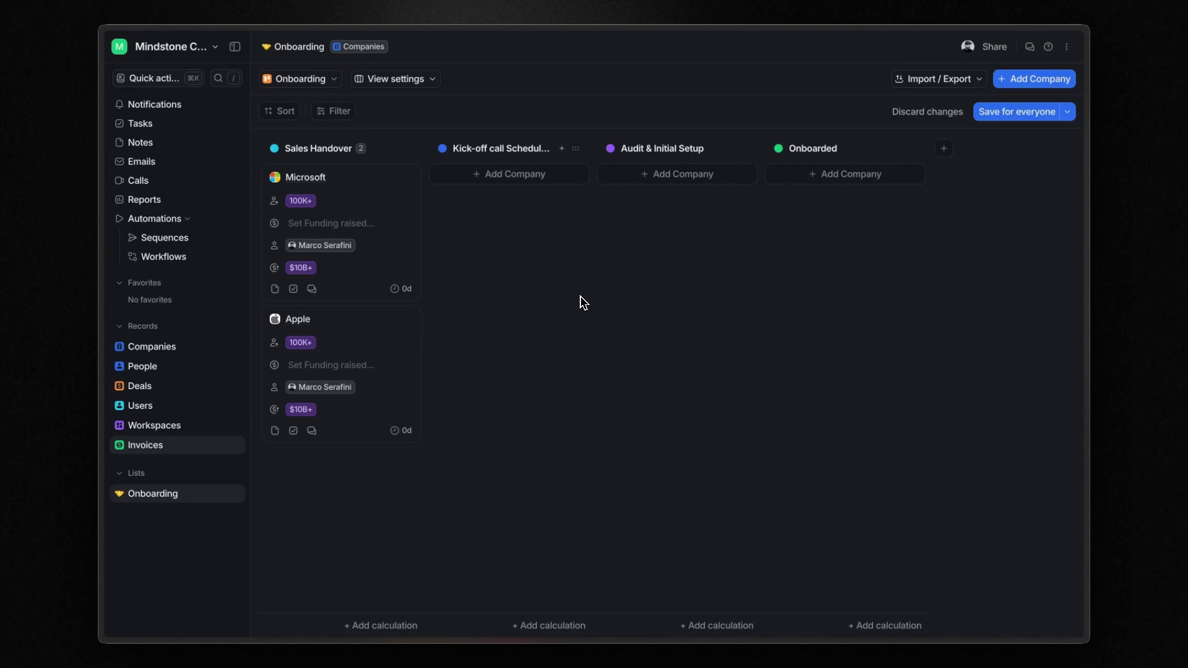
- Go to Workflows and create a new untitled workflow draft
{"action": "left_click", "coordinate": [164, 256]}
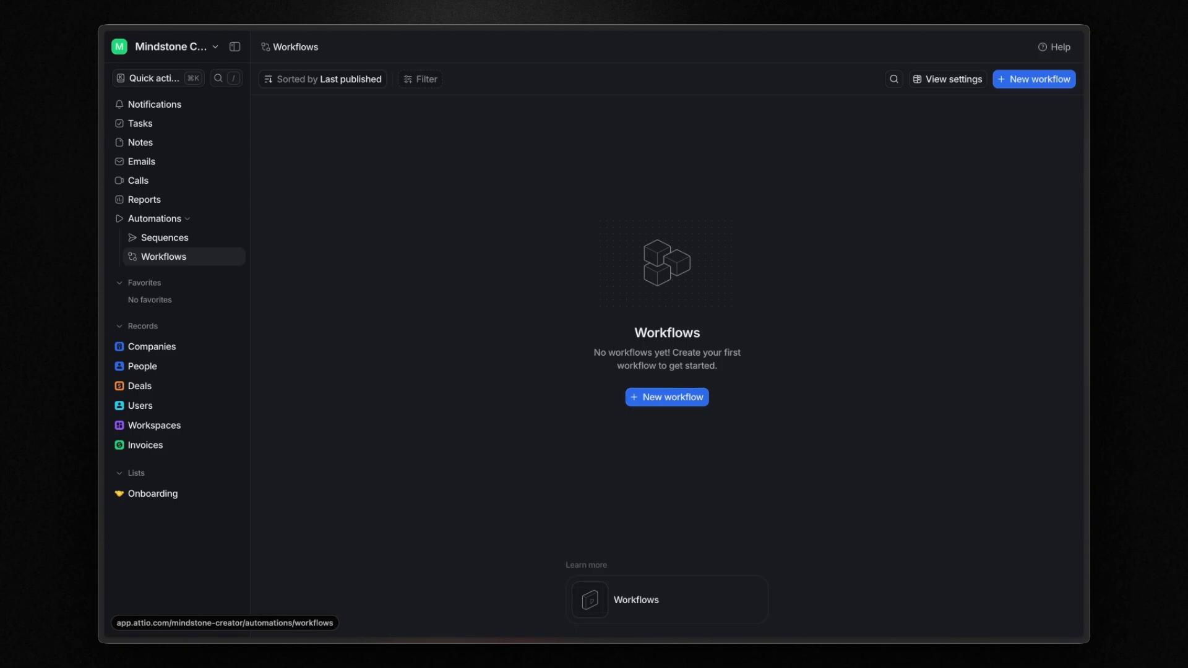
{"action": "left_click", "coordinate": [677, 402]}
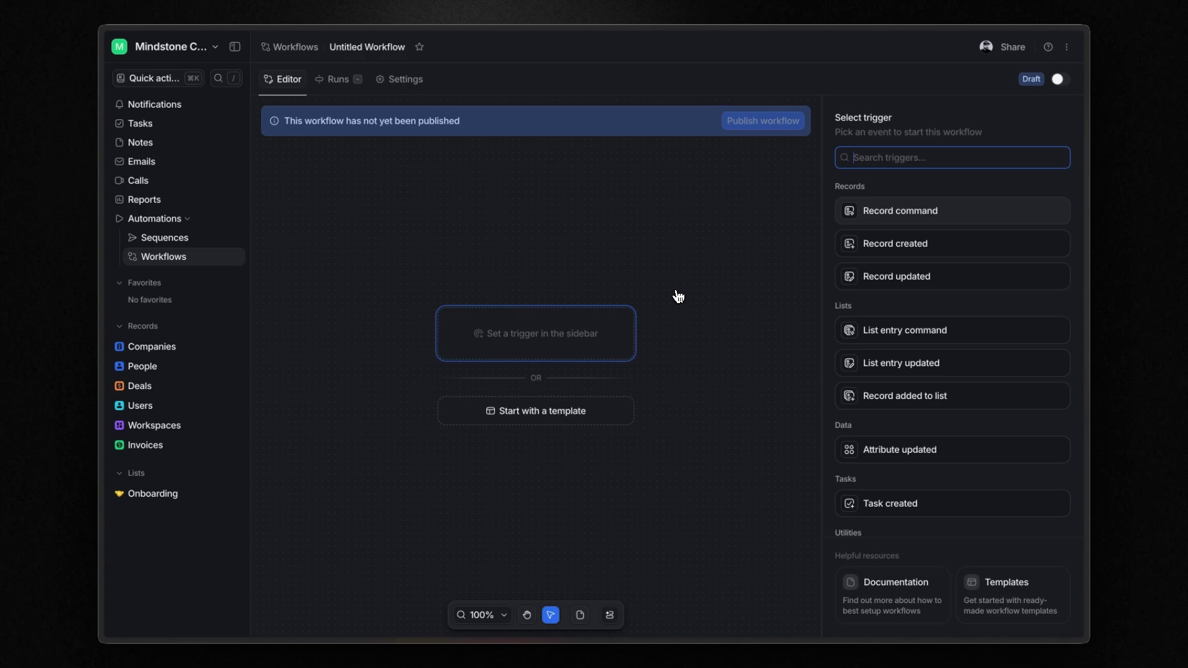
- Trigger the workflow when a Deals record's Deal stage attribute is updated
{"action": "left_click", "coordinate": [936, 276]}
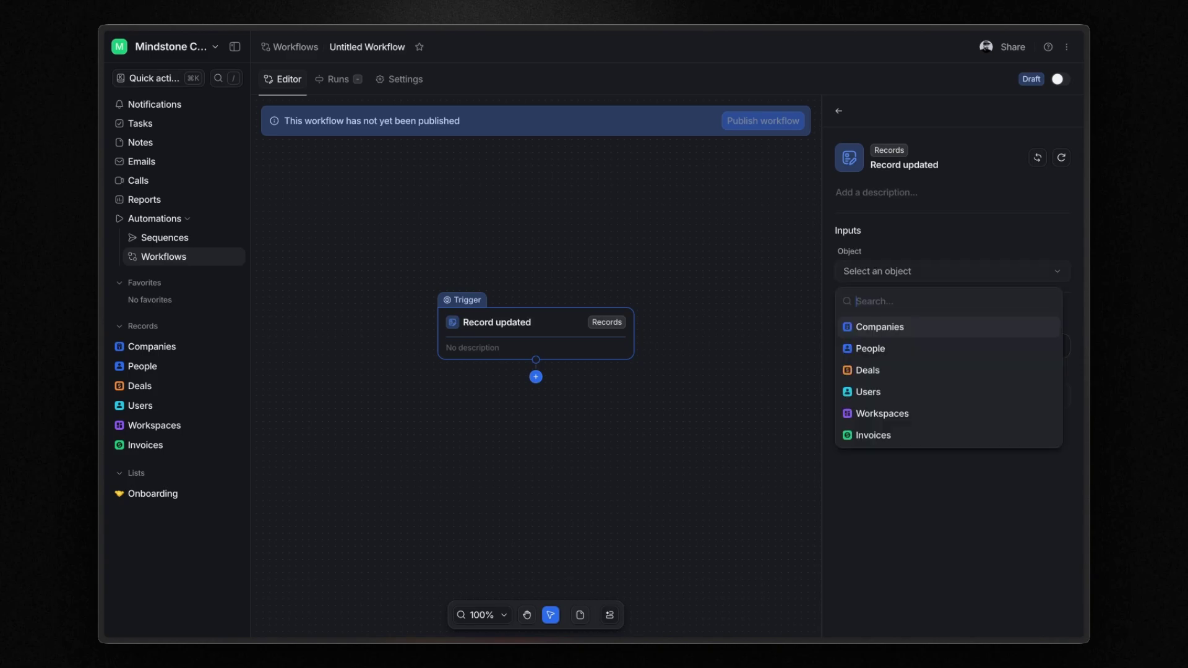
{"action": "left_click", "coordinate": [876, 374]}
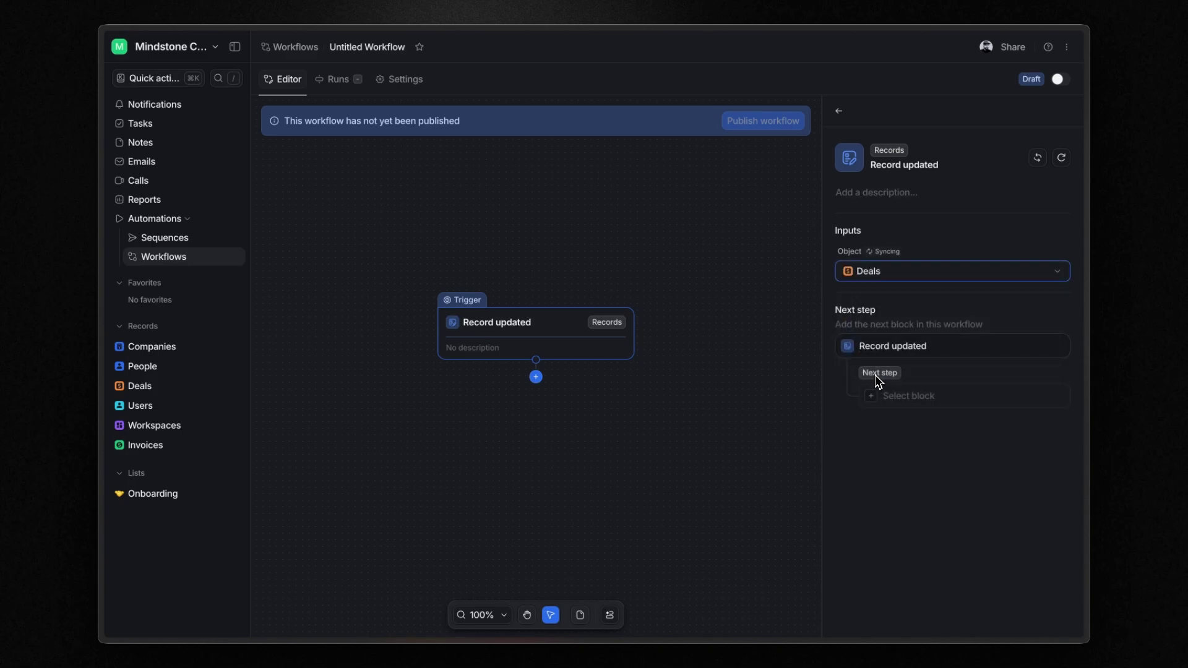
{"action": "left_click", "coordinate": [876, 320]}
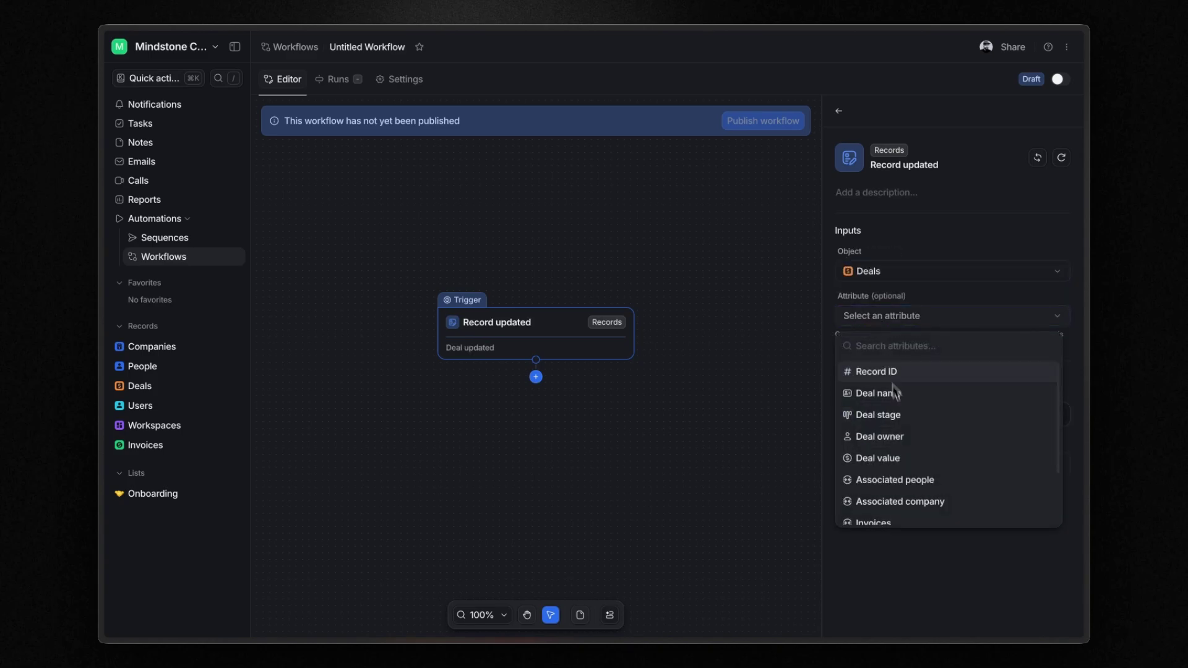
{"action": "left_click", "coordinate": [898, 415]}
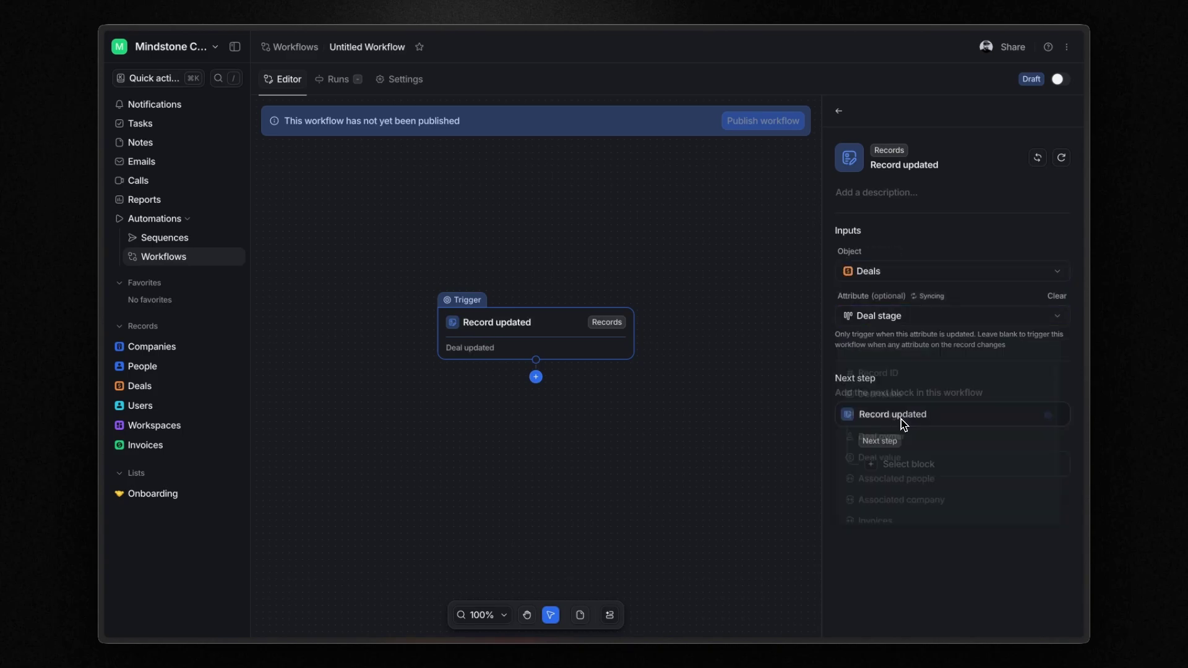
- Add a Filter step requiring the stage's new value to equal Won
{"action": "left_click", "coordinate": [895, 465]}
{"action": "type", "text": "filter"}
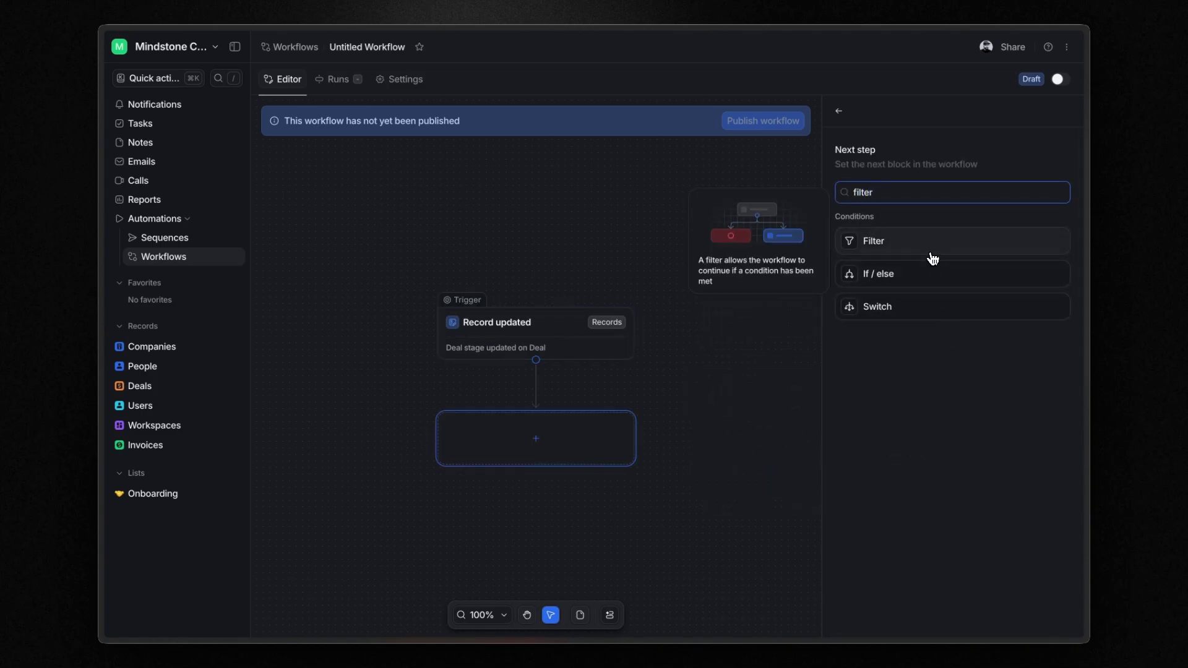
{"action": "left_click", "coordinate": [930, 249]}
{"action": "left_click", "coordinate": [872, 272]}
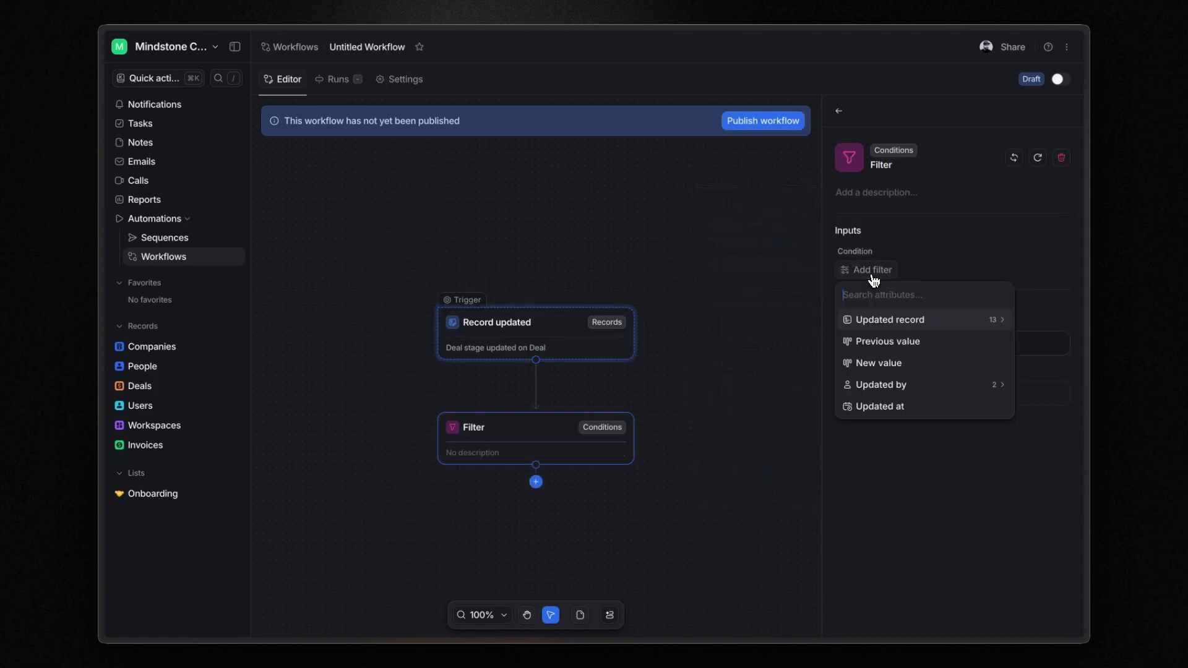
{"action": "left_click", "coordinate": [897, 364]}
{"action": "left_click", "coordinate": [939, 296]}
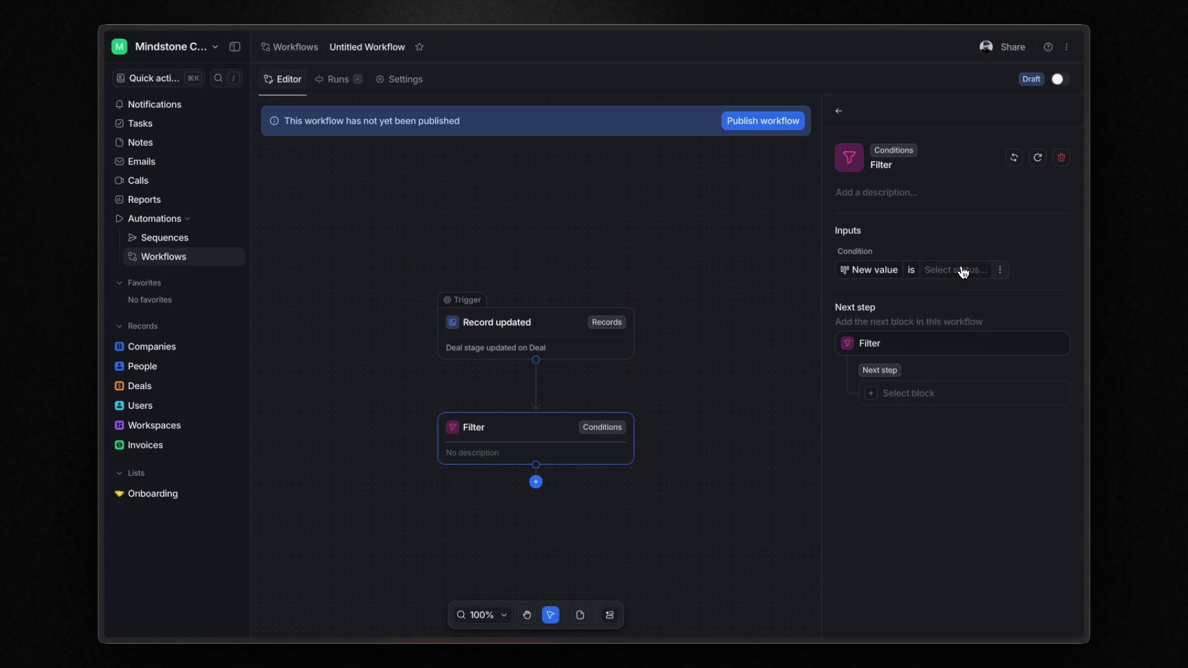
{"action": "left_click", "coordinate": [963, 268]}
{"action": "left_click", "coordinate": [907, 367]}
- Add an 'Add record to list' step targeting Onboarding, granting the workflow access
{"action": "left_click", "coordinate": [917, 393]}
{"action": "type", "text": "add"}
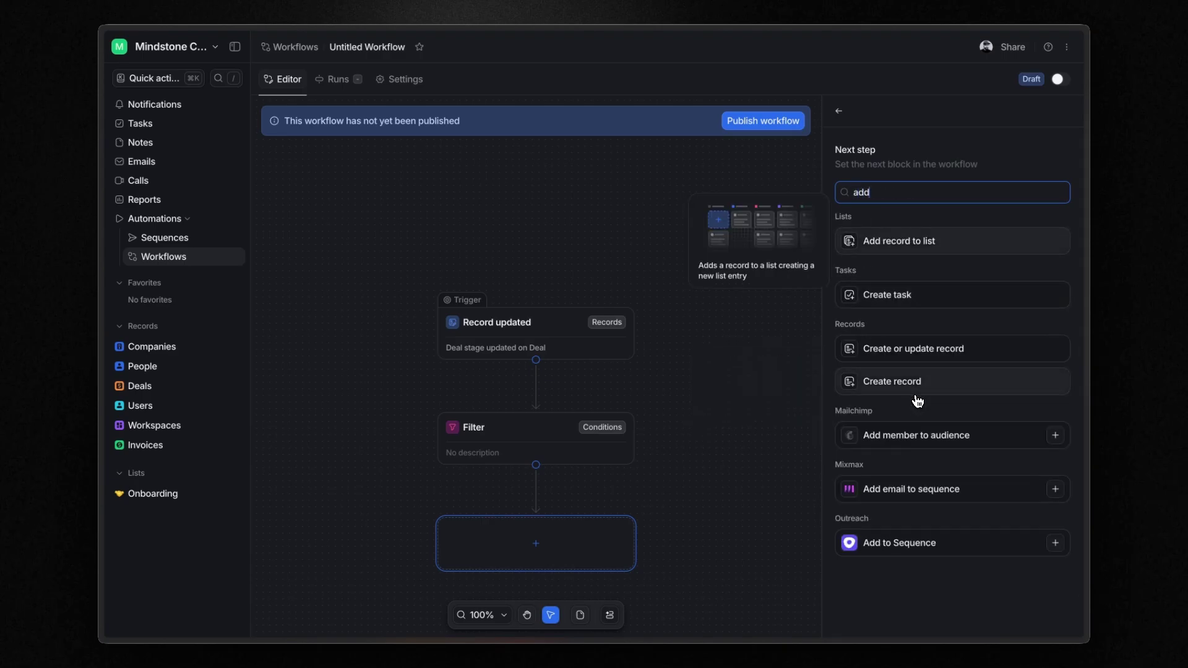
{"action": "left_click", "coordinate": [916, 248]}
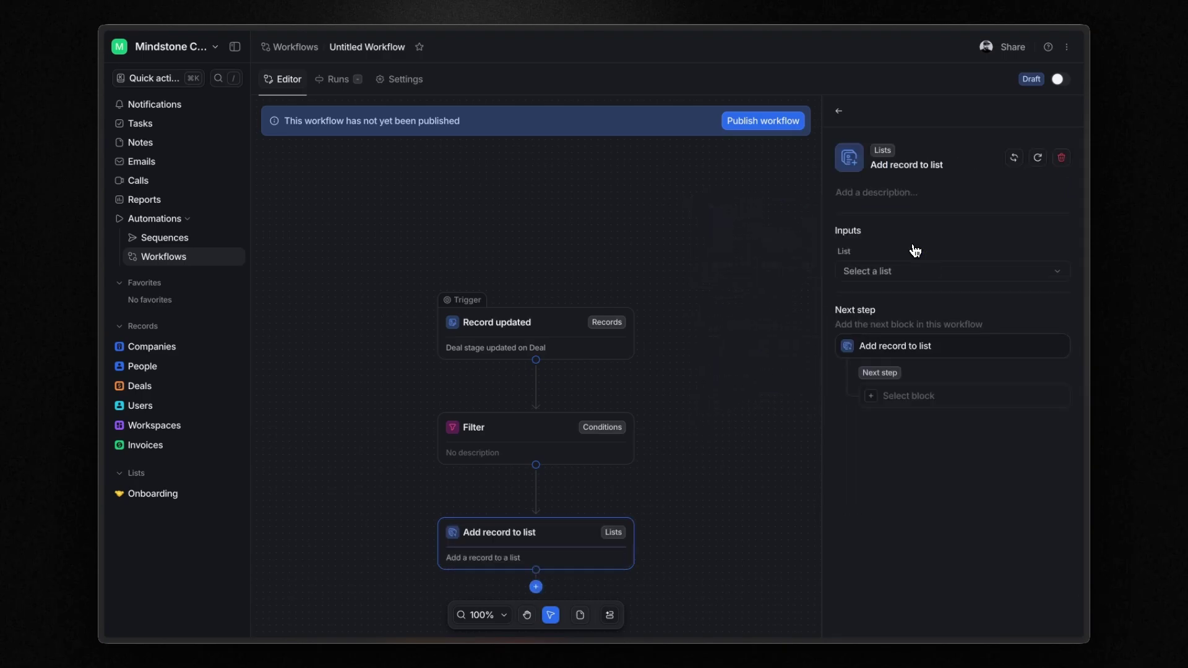
{"action": "left_click", "coordinate": [882, 271]}
{"action": "left_click", "coordinate": [883, 396]}
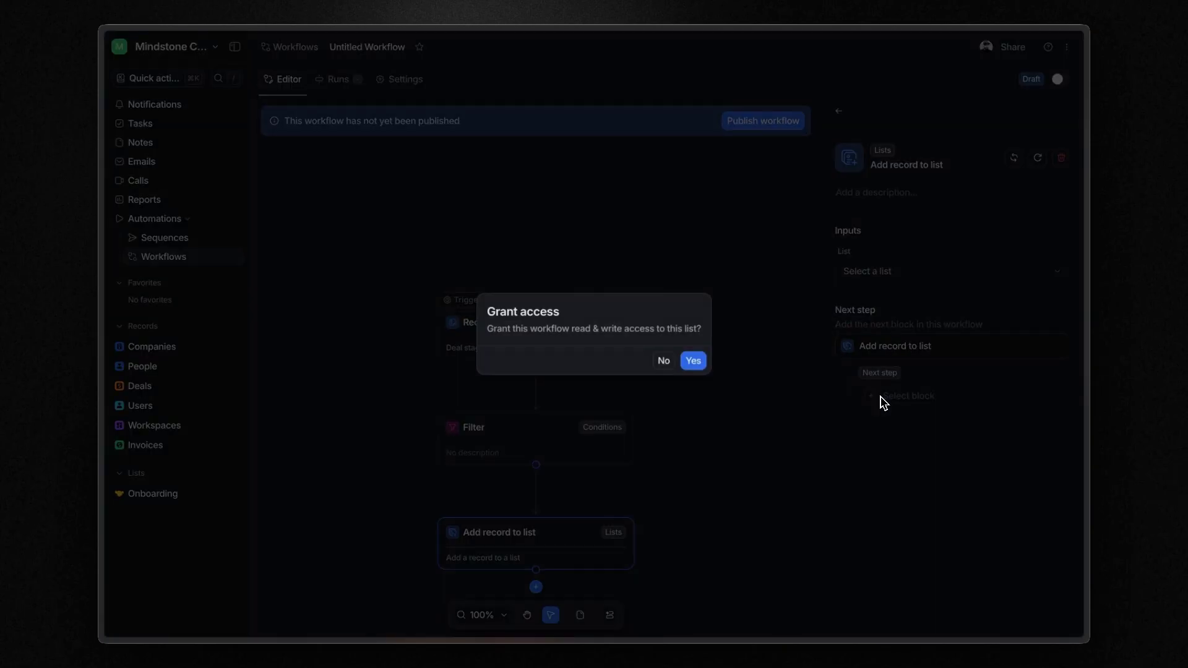
{"action": "left_click", "coordinate": [693, 361]}
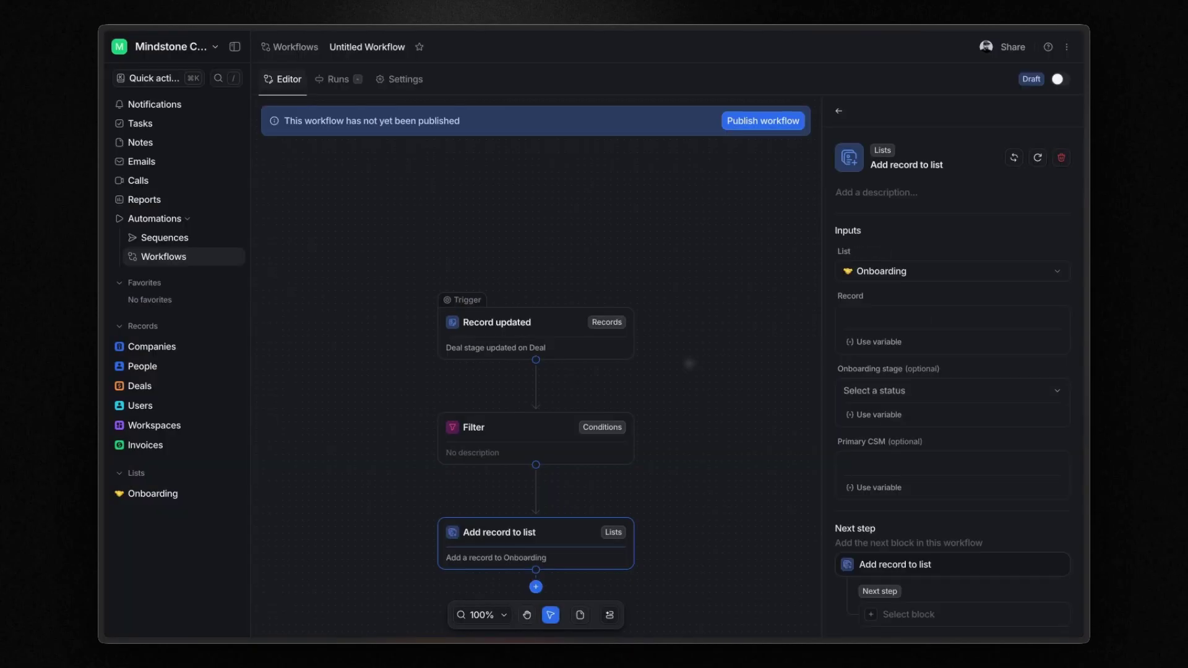
- Add the deal's associated company to Onboarding at Sales Handover with the team member as primary CSM
{"action": "left_click", "coordinate": [862, 342]}
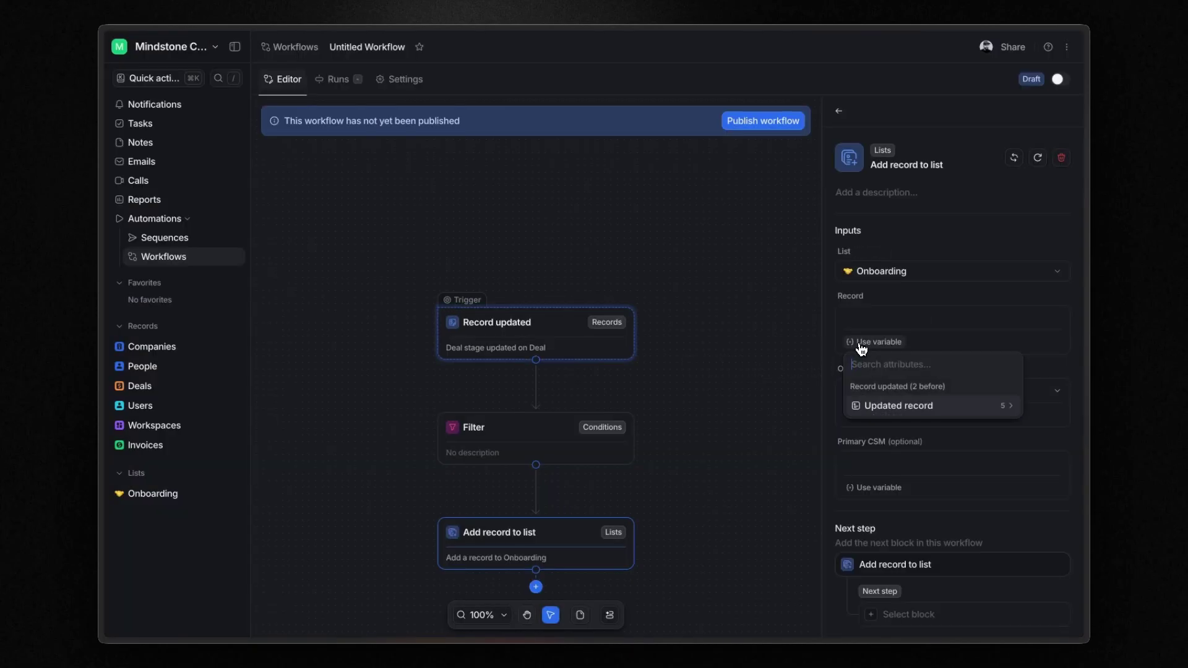
{"action": "left_click", "coordinate": [890, 404]}
{"action": "left_click", "coordinate": [912, 469]}
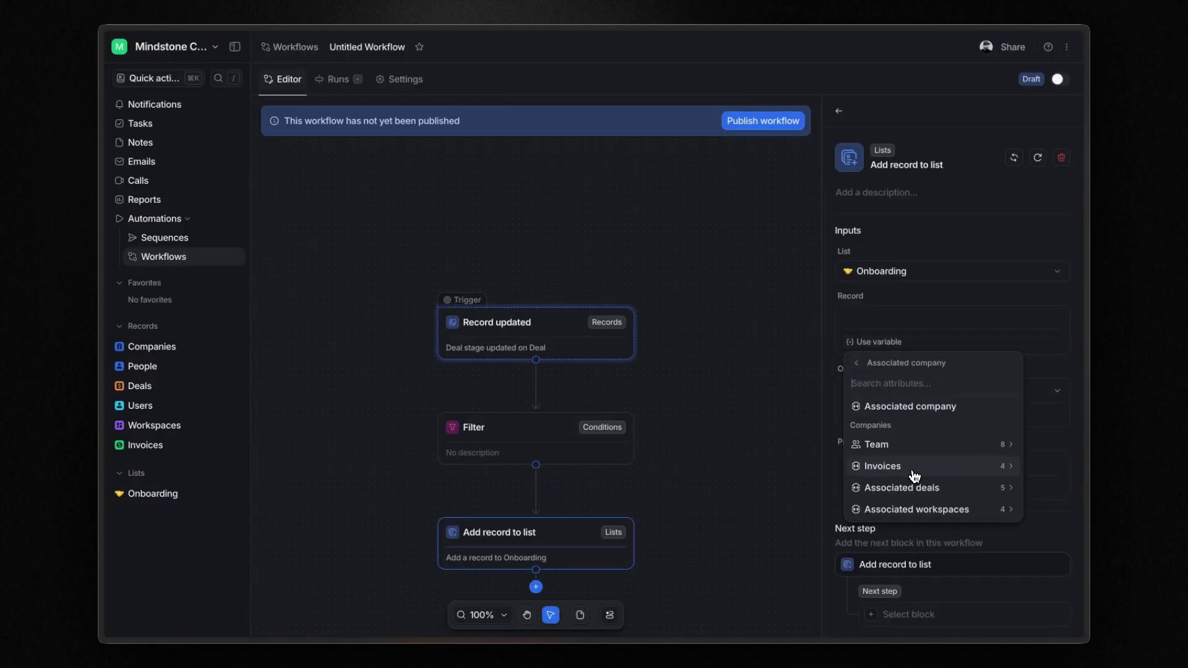
{"action": "left_click", "coordinate": [902, 407]}
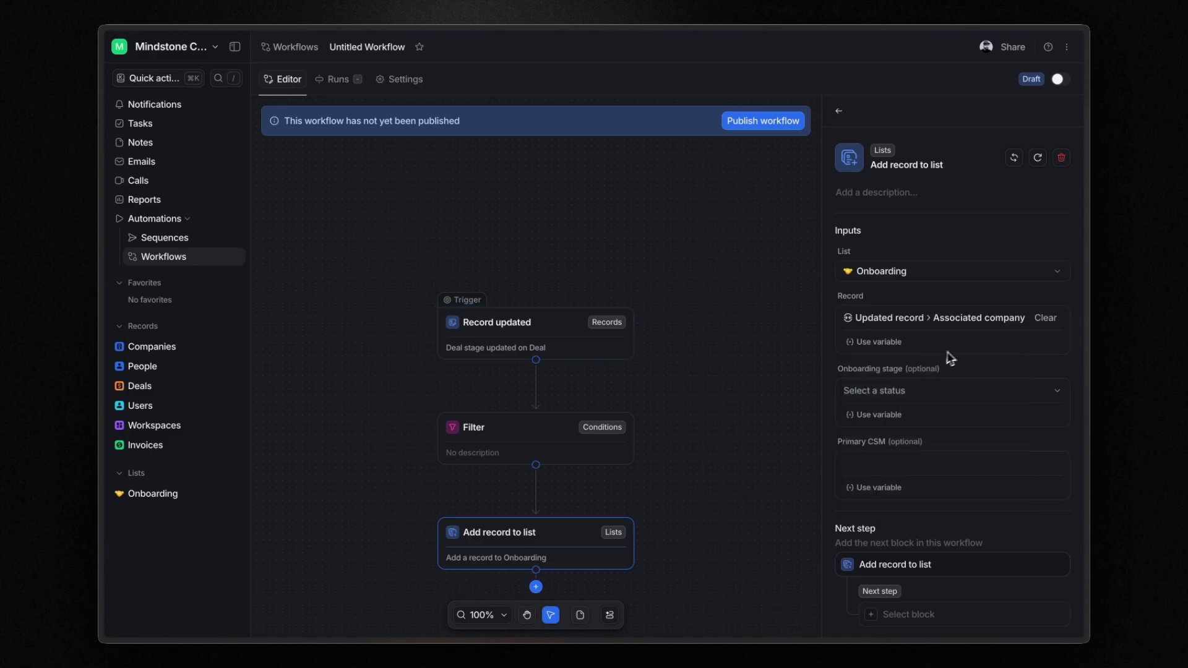
{"action": "left_click", "coordinate": [893, 399]}
{"action": "left_click", "coordinate": [894, 450]}
{"action": "left_click", "coordinate": [883, 464]}
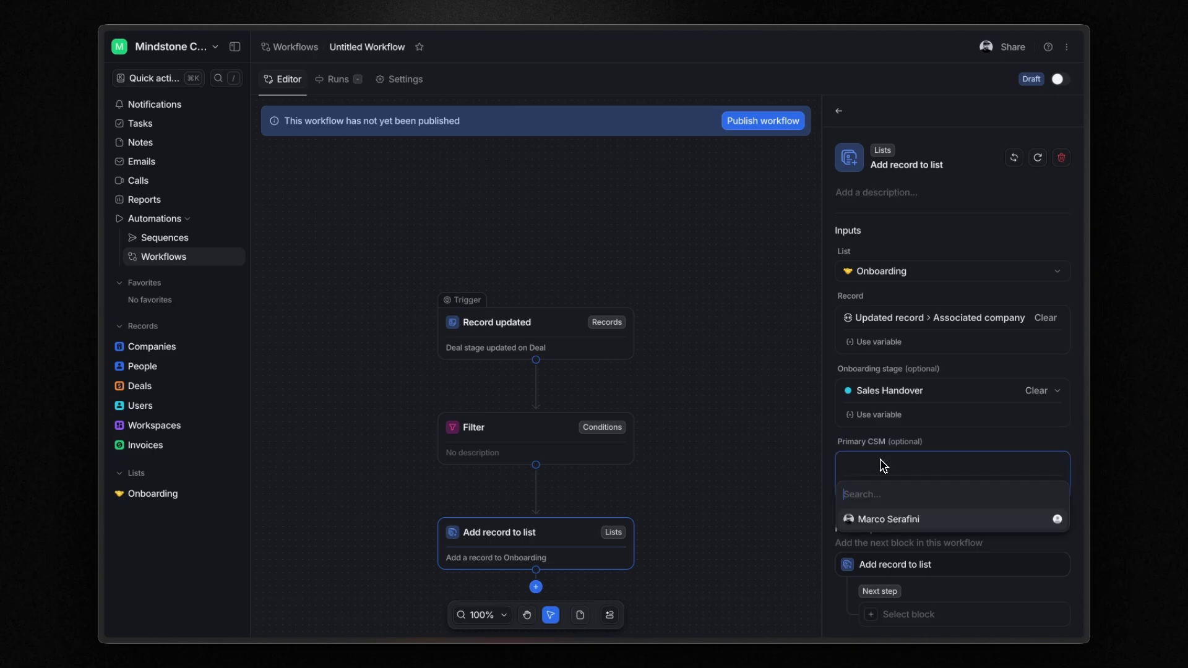
{"action": "left_click", "coordinate": [883, 529]}
{"action": "left_click", "coordinate": [944, 447]}
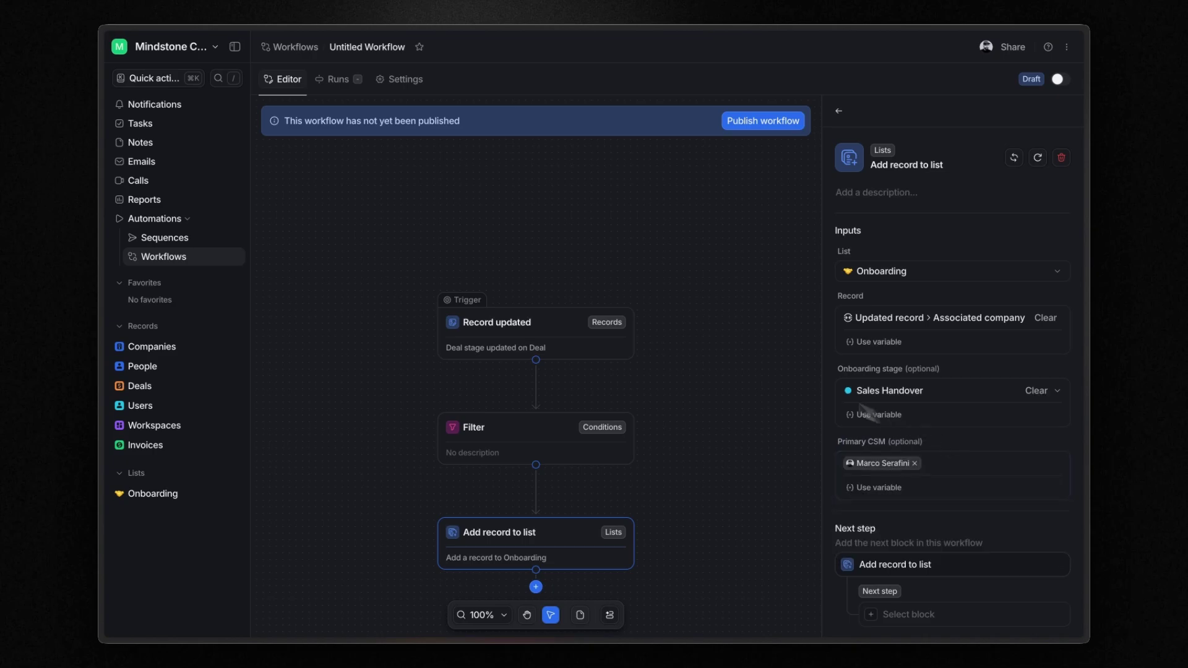
- Rename the workflow to 'Deal Won' and publish it
{"action": "left_click", "coordinate": [752, 367]}
{"action": "left_click", "coordinate": [358, 47]}
{"action": "type", "text": "Deal Won"}
{"action": "left_click", "coordinate": [783, 120]}
- Confirm publishing, move the Google deal to Won, and check Google in Onboarding
{"action": "left_click", "coordinate": [709, 355]}
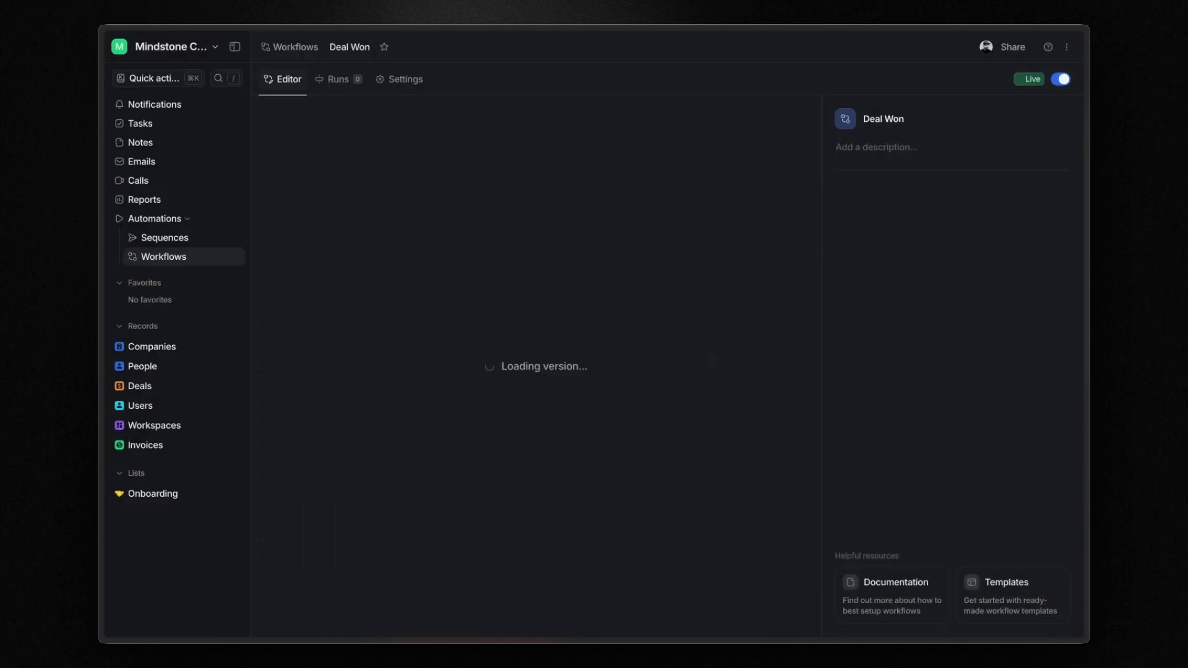
{"action": "left_click", "coordinate": [139, 394]}
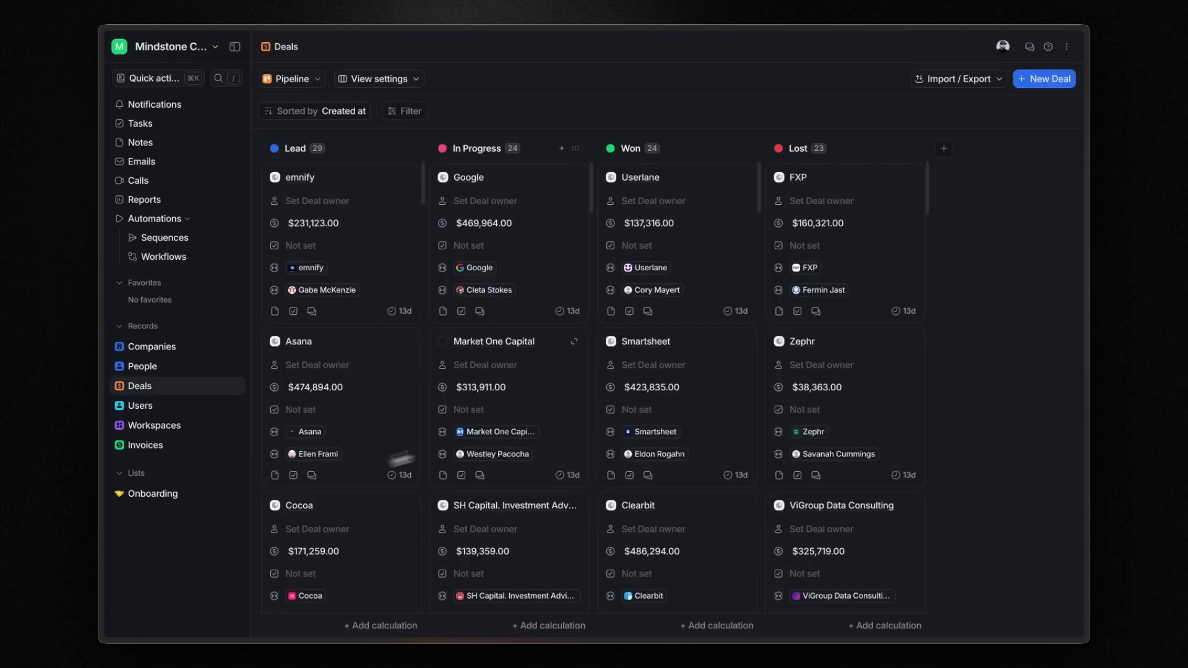
{"action": "left_click_drag", "start_coordinate": [519, 180], "coordinate": [684, 185]}
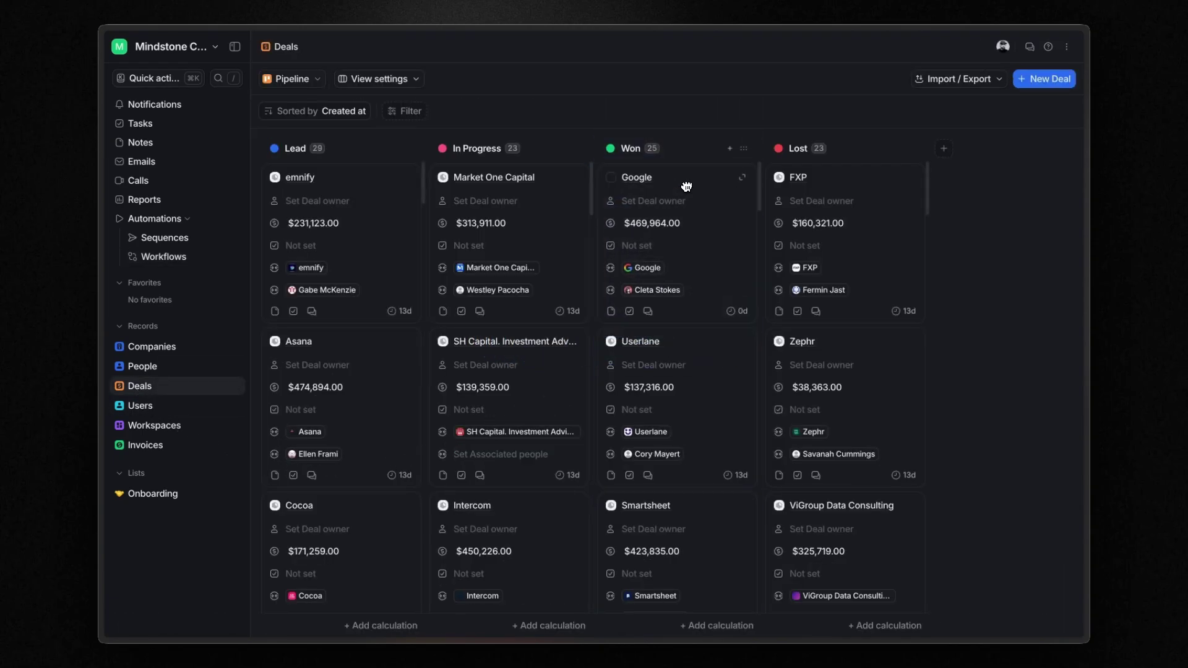
{"action": "left_click", "coordinate": [168, 495]}
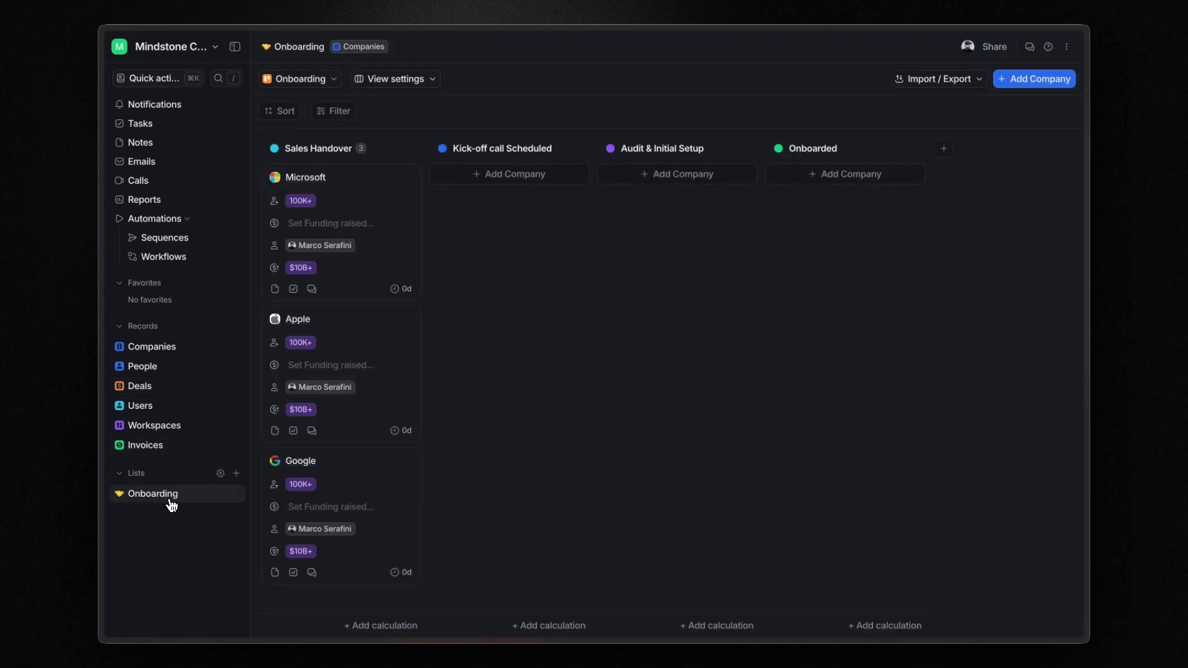
{"action": "mouse_move", "coordinate": [343, 473]}
{"action": "left_mouse_down"}
{"action": "mouse_move", "coordinate": [369, 462]}
{"action": "mouse_move", "coordinate": [355, 465]}
{"action": "left_mouse_up"}
- Create a new sequence and set its unsubscribe link text to Opt out
{"action": "left_click", "coordinate": [165, 240]}
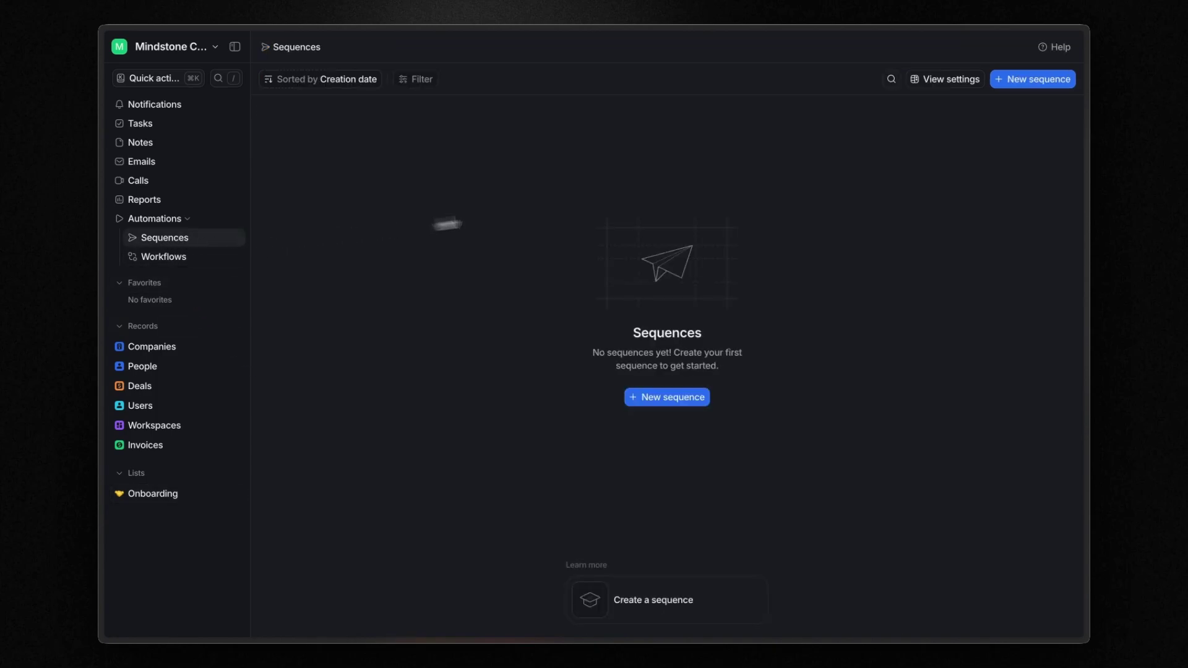
{"action": "left_click", "coordinate": [675, 401]}
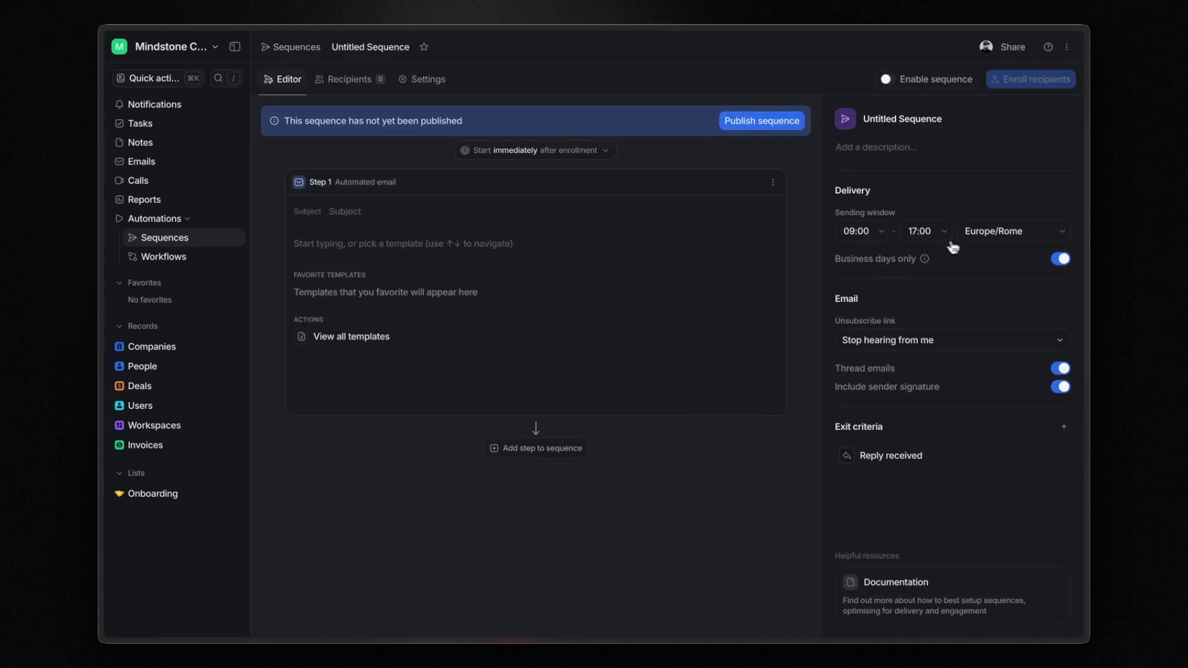
{"action": "left_click", "coordinate": [880, 235]}
{"action": "left_click", "coordinate": [879, 236]}
{"action": "left_click", "coordinate": [1069, 260]}
{"action": "left_click", "coordinate": [1068, 264]}
{"action": "left_click", "coordinate": [908, 348]}
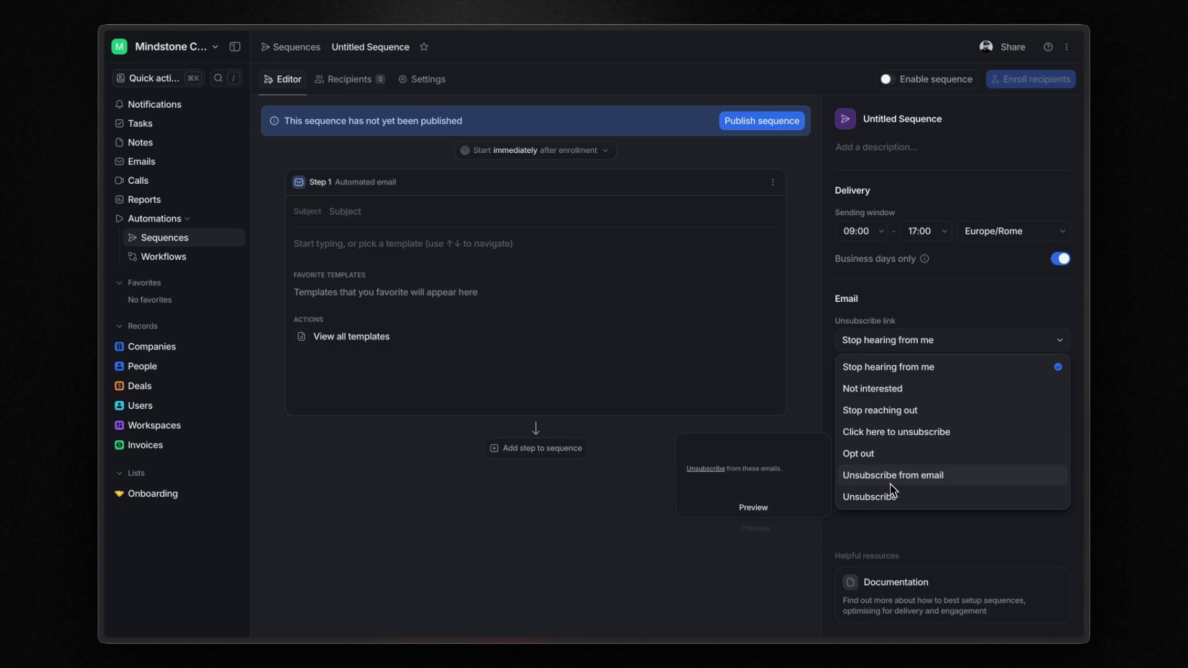
{"action": "left_click", "coordinate": [877, 454]}
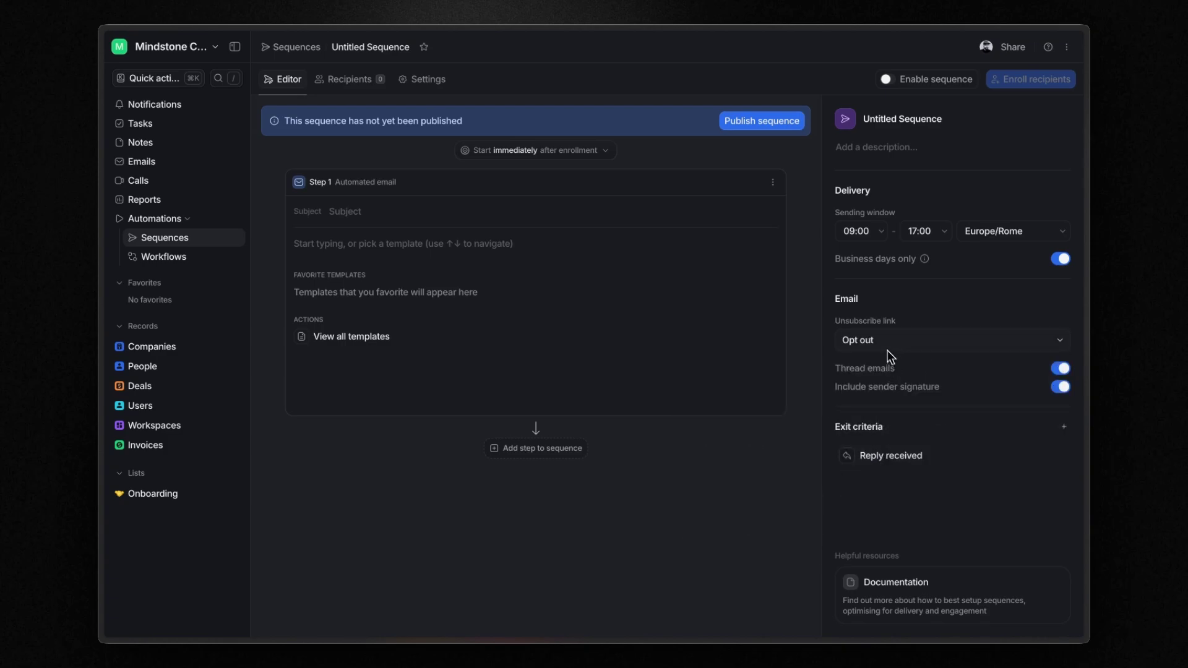
- Keep threading and signature on, and add Meeting booked as an exit criterion
{"action": "left_click", "coordinate": [1061, 369]}
{"action": "left_click", "coordinate": [1060, 368]}
{"action": "left_click", "coordinate": [1066, 387]}
{"action": "left_click", "coordinate": [1065, 388]}
{"action": "left_click", "coordinate": [1063, 426]}
{"action": "left_click", "coordinate": [960, 454]}
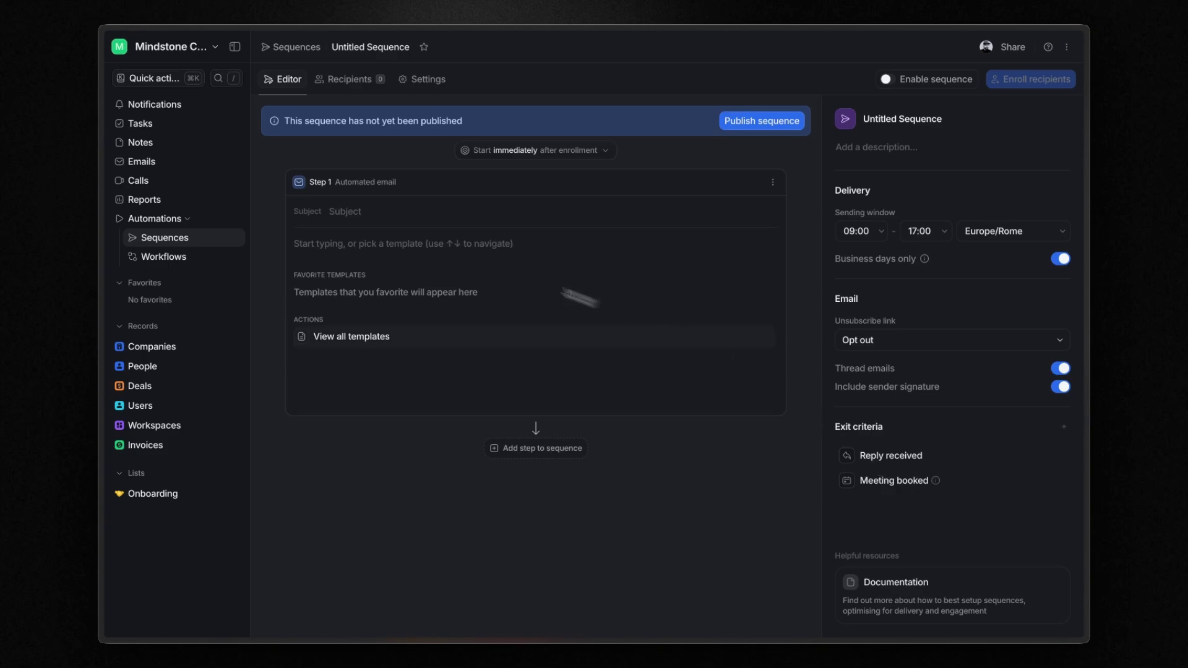
- Give the first email subject 'Welcome!' and a 'Hey' greeting with the recipient's first name
{"action": "left_click", "coordinate": [366, 213]}
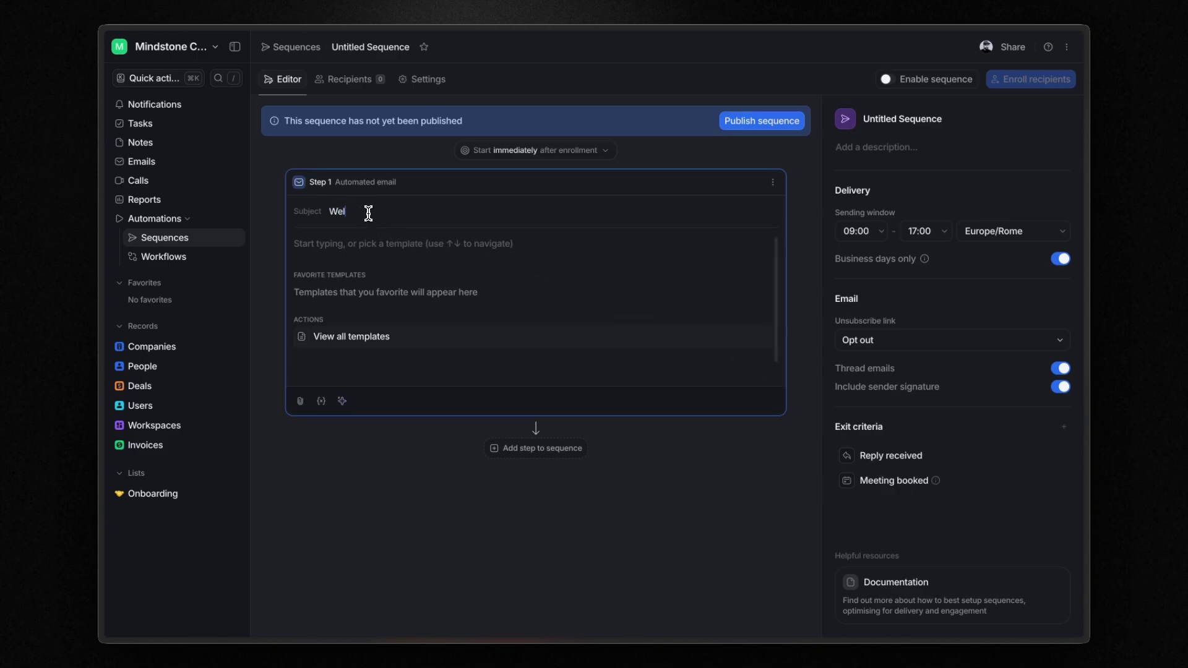
{"action": "type", "text": "Welcome!"}
{"action": "left_click", "coordinate": [335, 249]}
{"action": "type", "text": "Hey"}
{"action": "left_click", "coordinate": [321, 401]}
{"action": "left_click", "coordinate": [378, 288]}
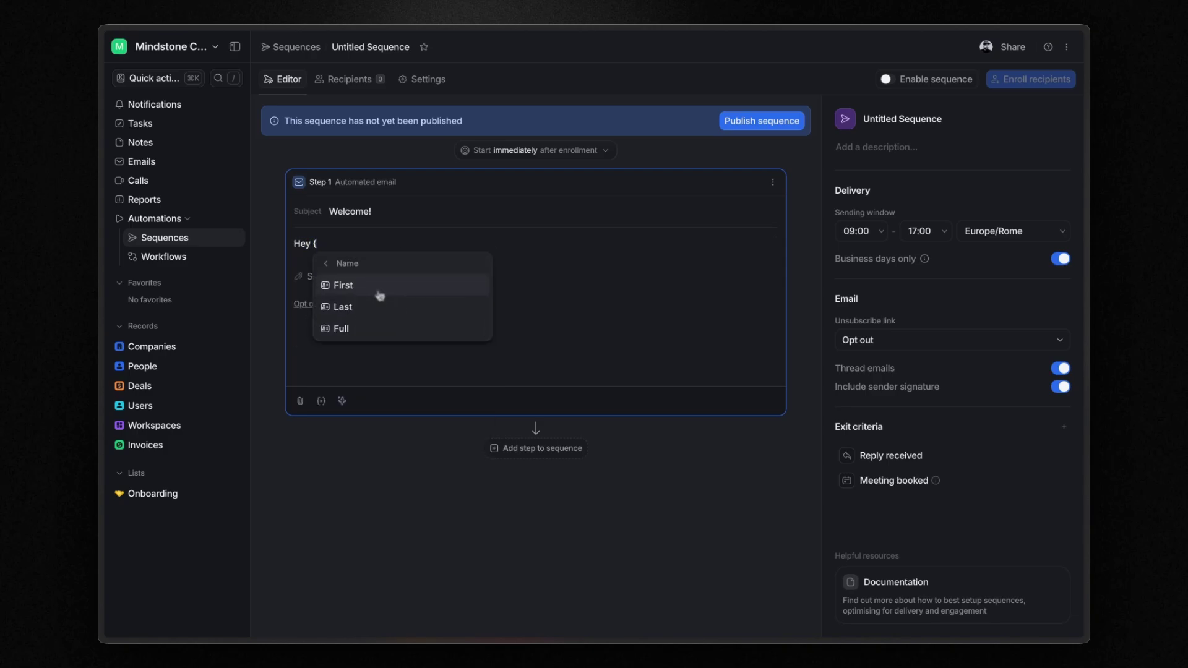
{"action": "left_click", "coordinate": [380, 287]}
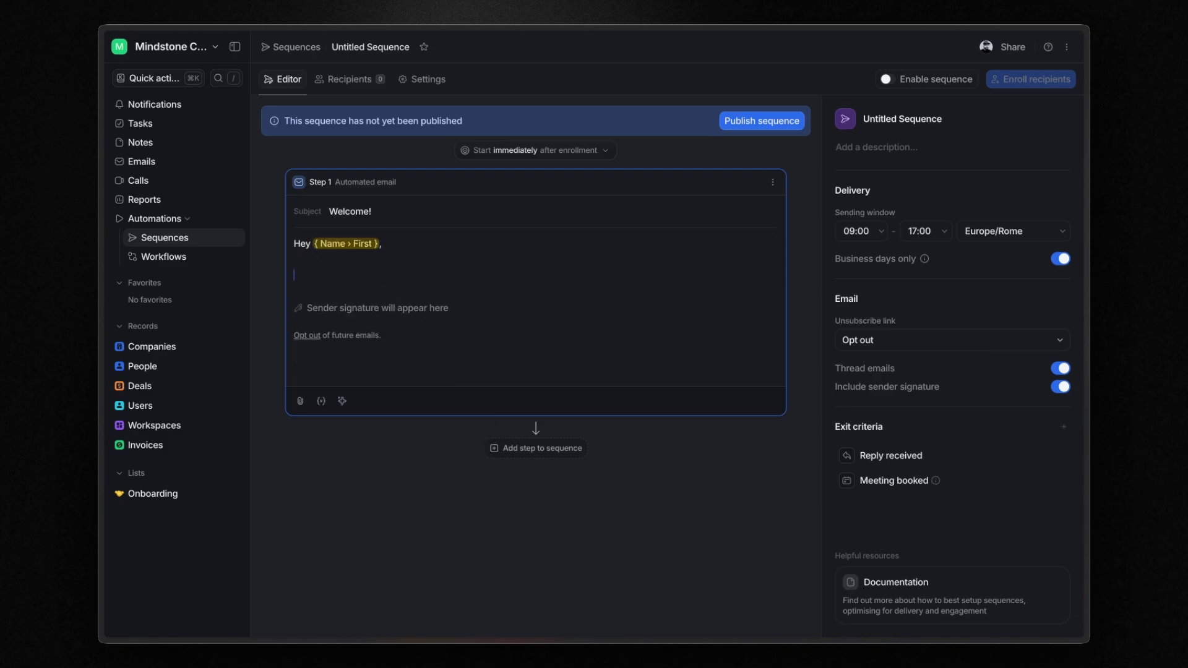
- Add an AI section 'write an icebreaker' followed by an 'Onboarding questionnaier' line
{"action": "left_click", "coordinate": [342, 401]}
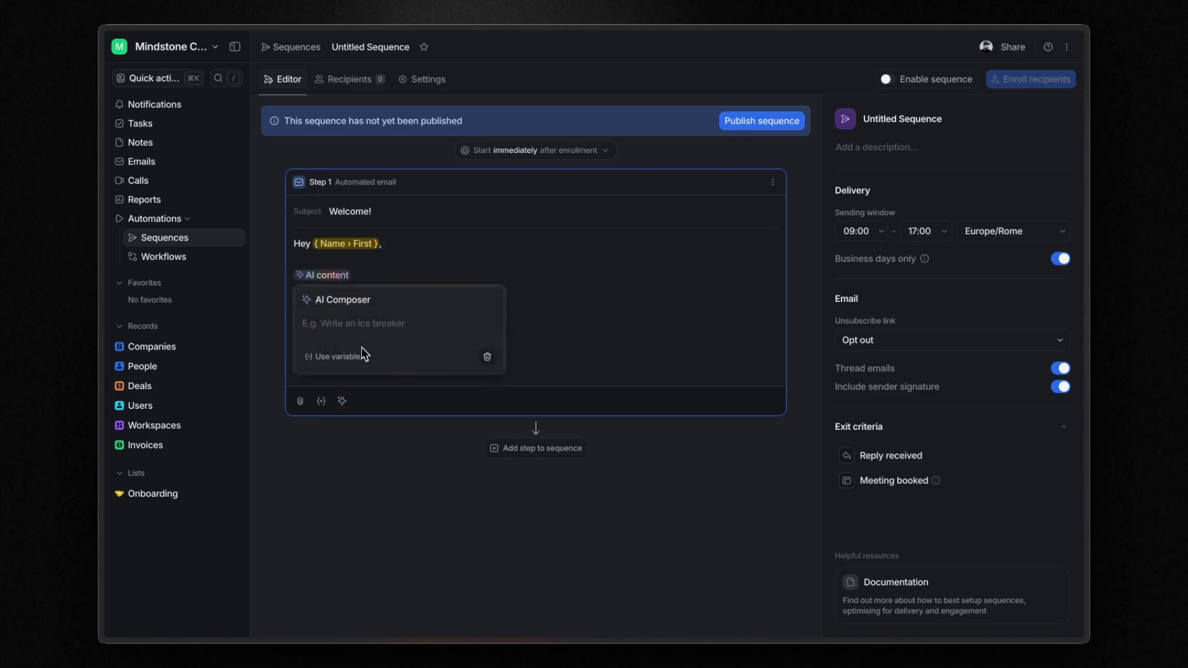
{"action": "type", "text": "write an icebreaker"}
{"action": "left_click", "coordinate": [422, 276]}
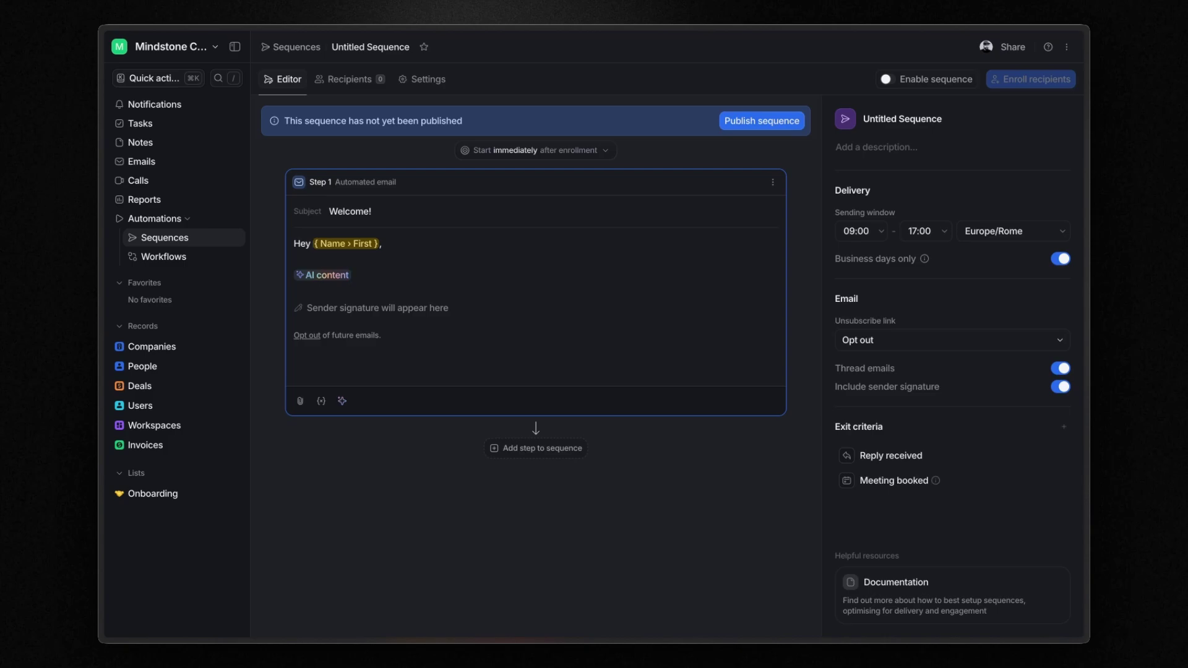
{"action": "key", "text": "Return"}
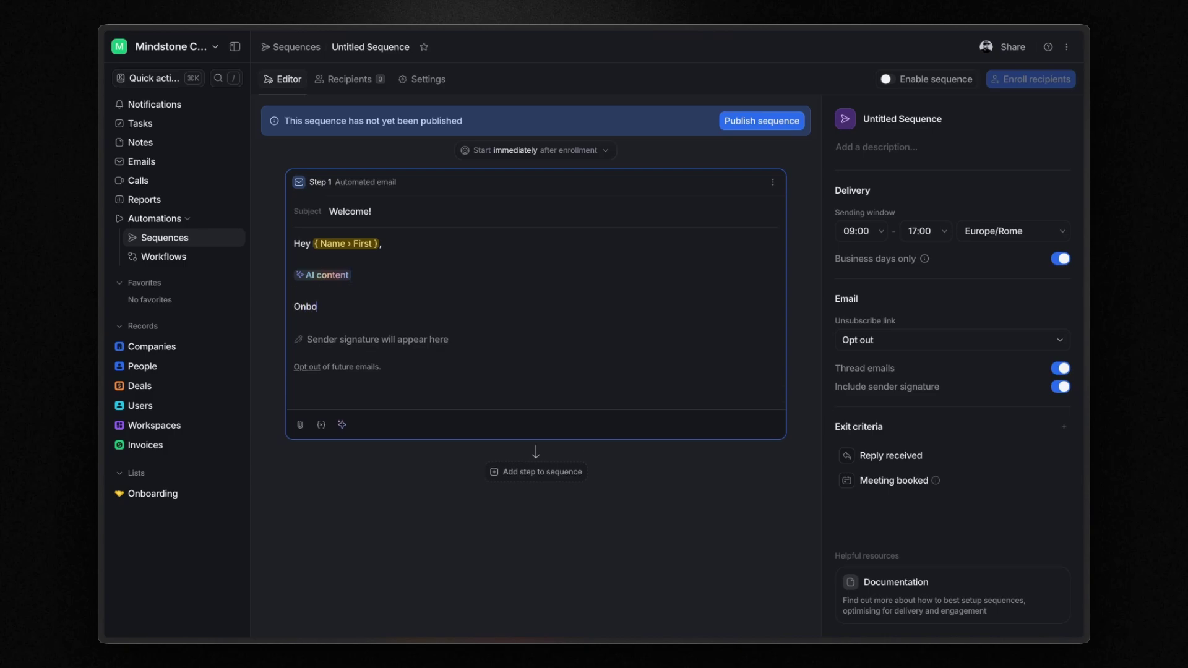
{"action": "type", "text": "Onboarding questionnaier"}
{"action": "key", "text": "Return"}
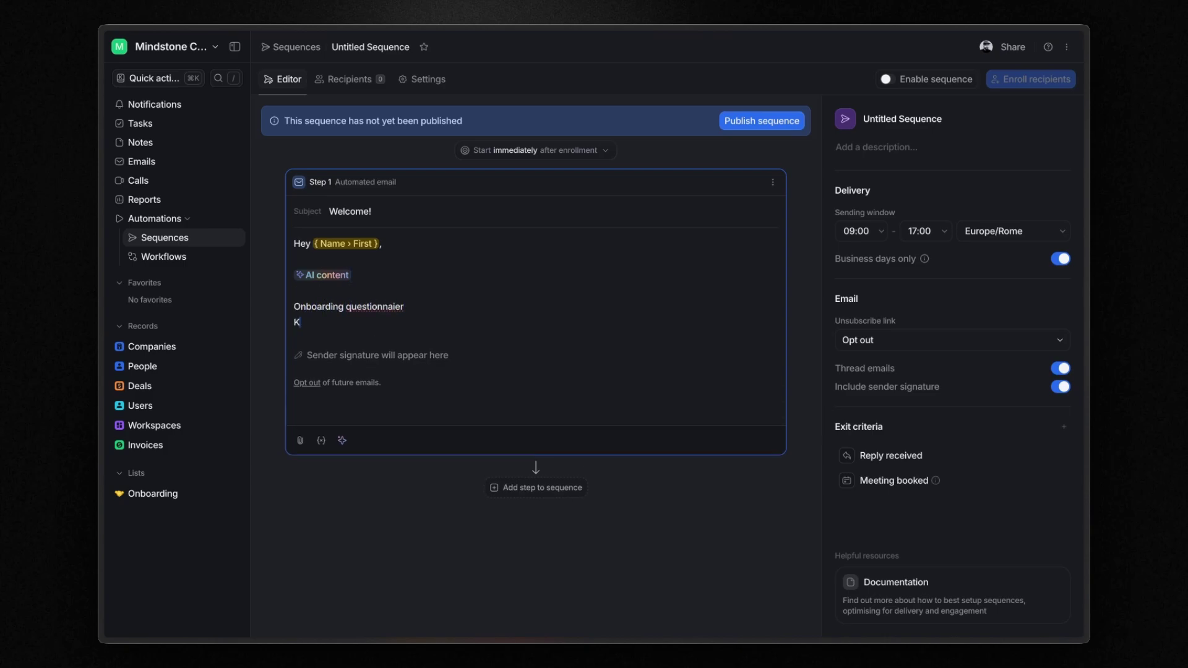
- Add the 'Kick-off Call' line and enable delegated sending in the sequence settings
{"action": "type", "text": "Kick-off Call"}
{"action": "left_click", "coordinate": [427, 80]}
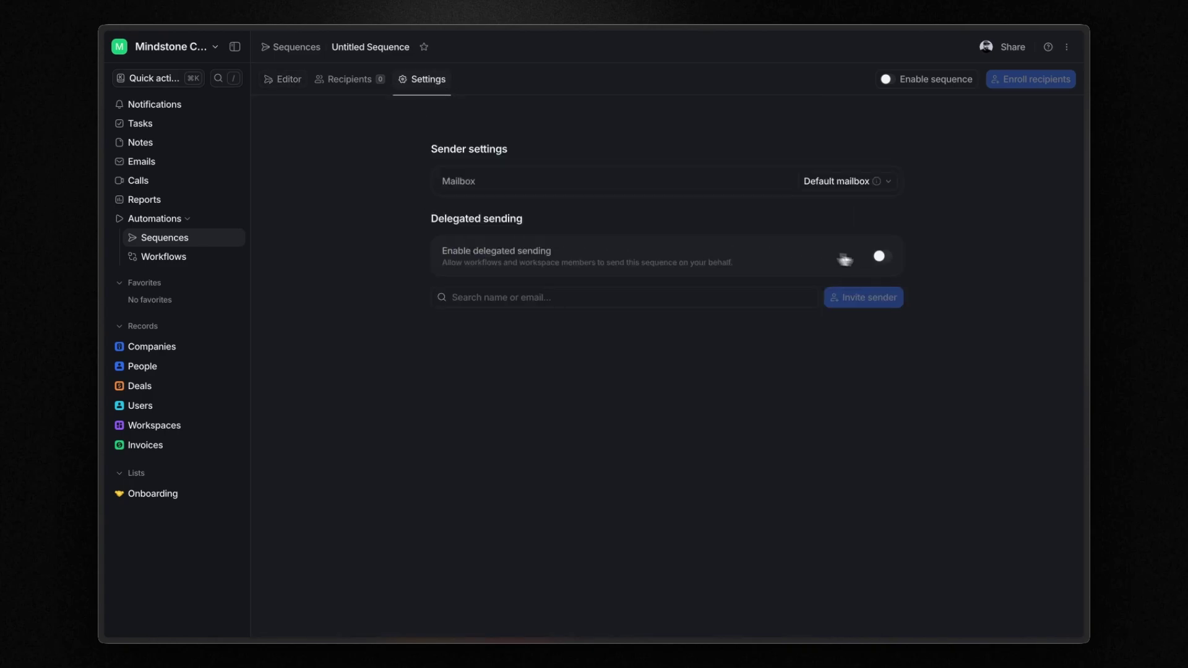
{"action": "left_click", "coordinate": [882, 256]}
{"action": "left_click", "coordinate": [718, 397]}
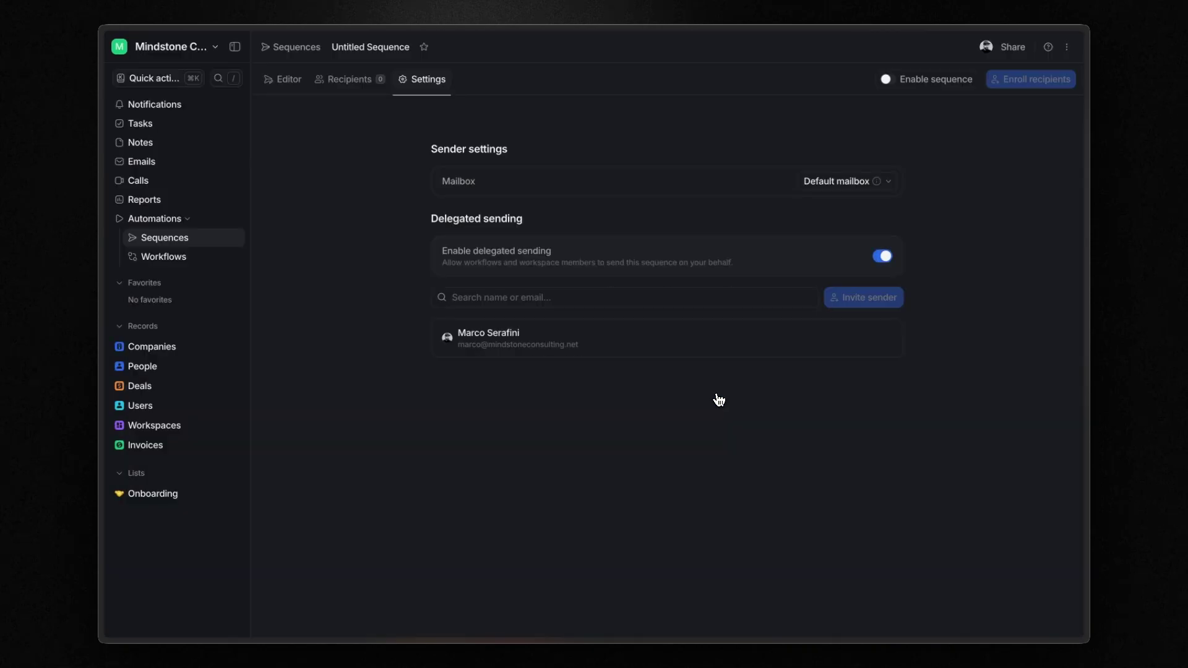
- Publish the welcome sequence and confirm
{"action": "left_click", "coordinate": [287, 81]}
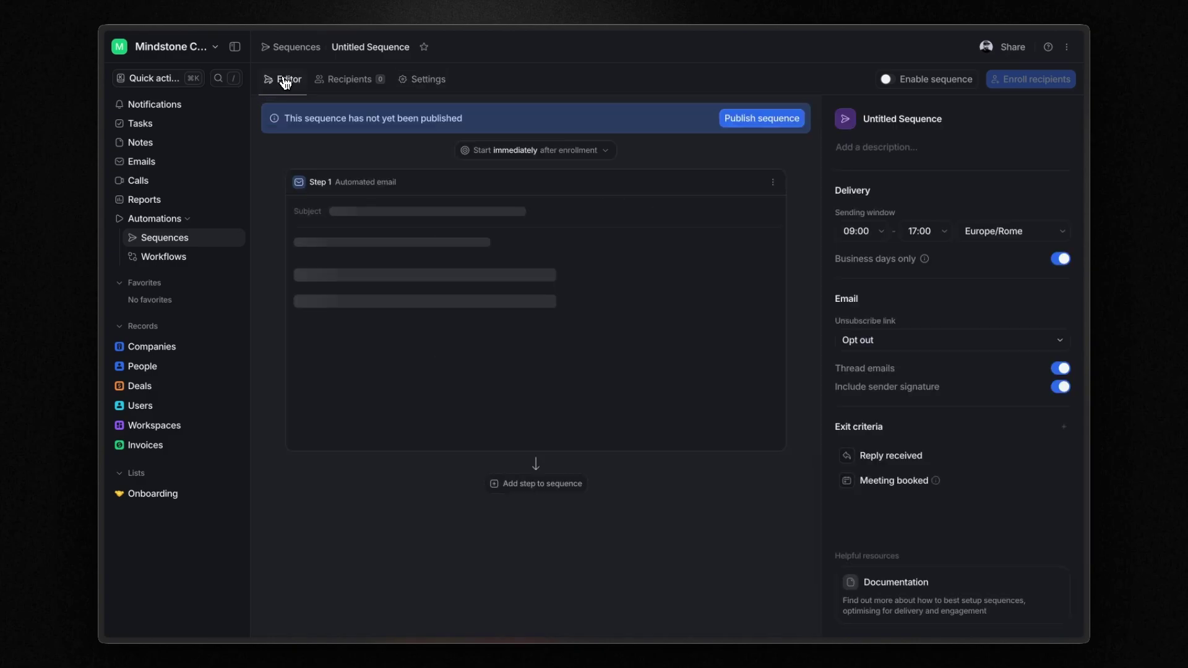
{"action": "left_click", "coordinate": [754, 119]}
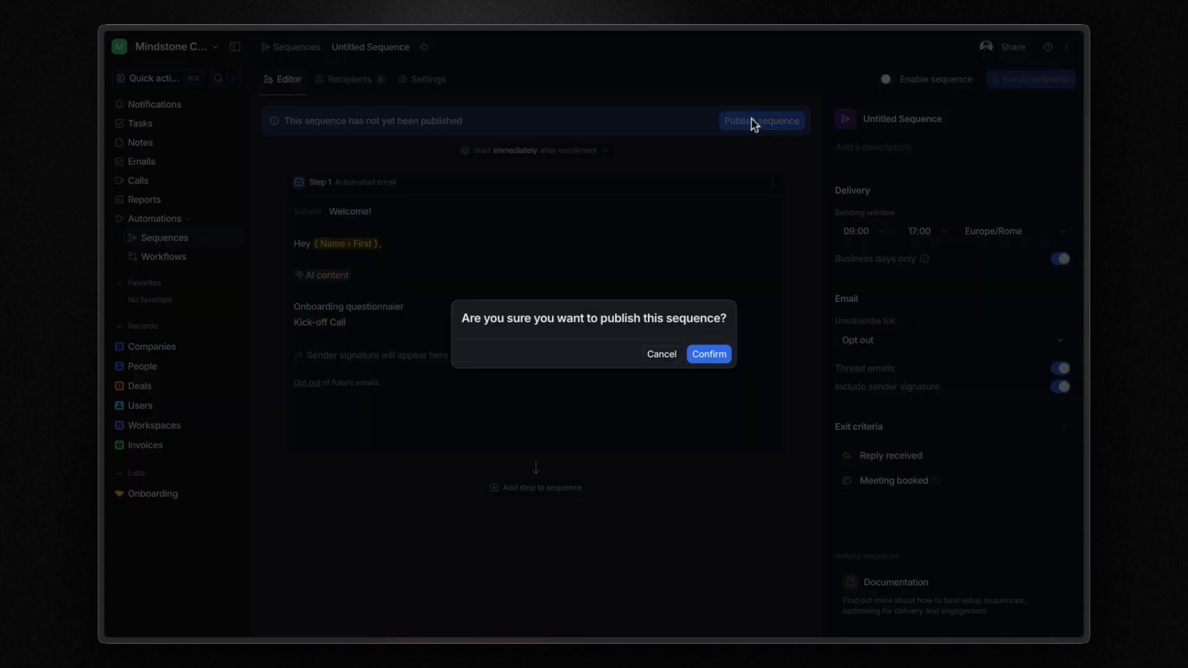
{"action": "left_click", "coordinate": [710, 354]}
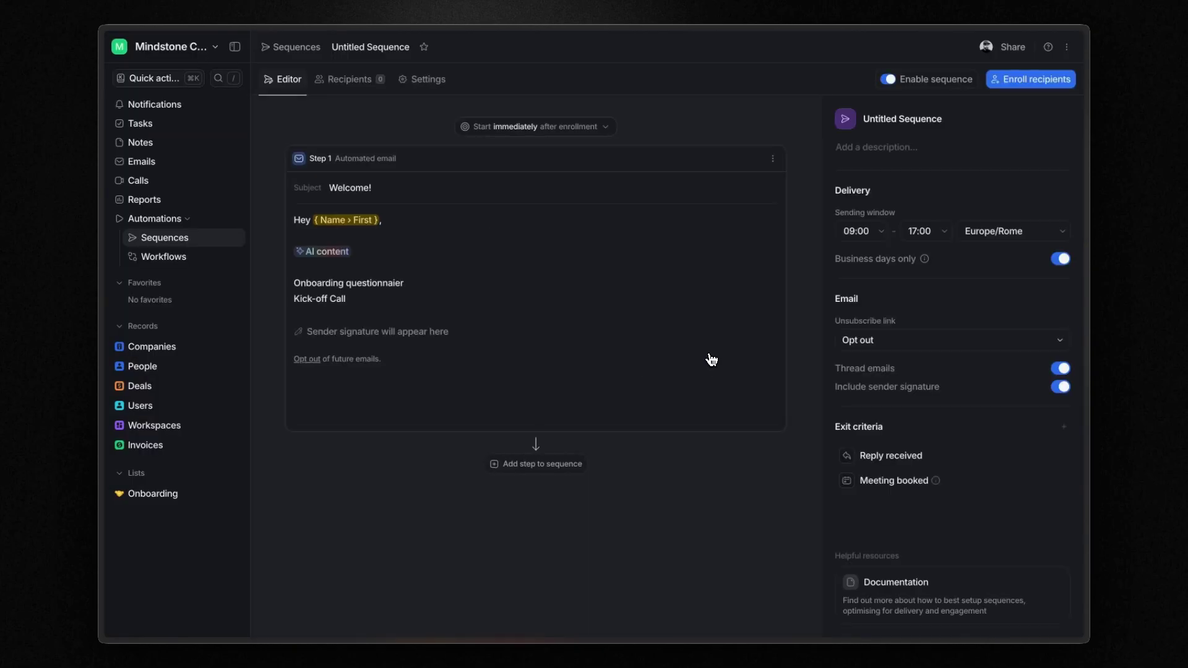
- In the Deal Won workflow, add an Enroll in sequence step after Add record to list
{"action": "left_click", "coordinate": [174, 257]}
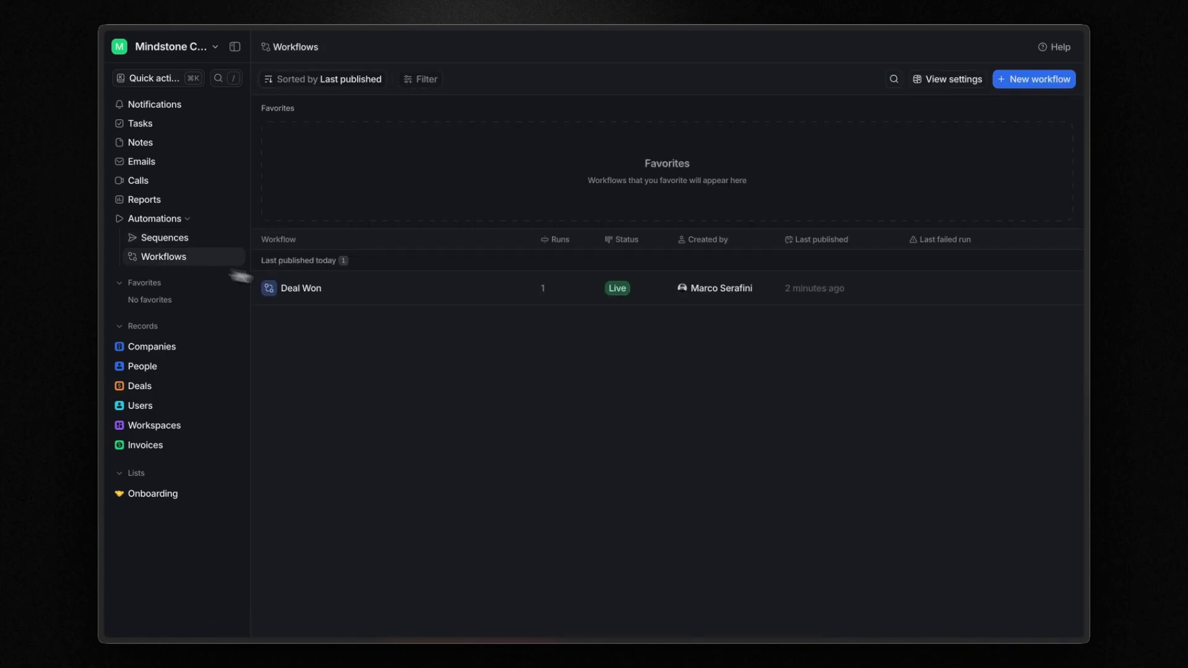
{"action": "left_click", "coordinate": [369, 297]}
{"action": "left_click", "coordinate": [573, 459]}
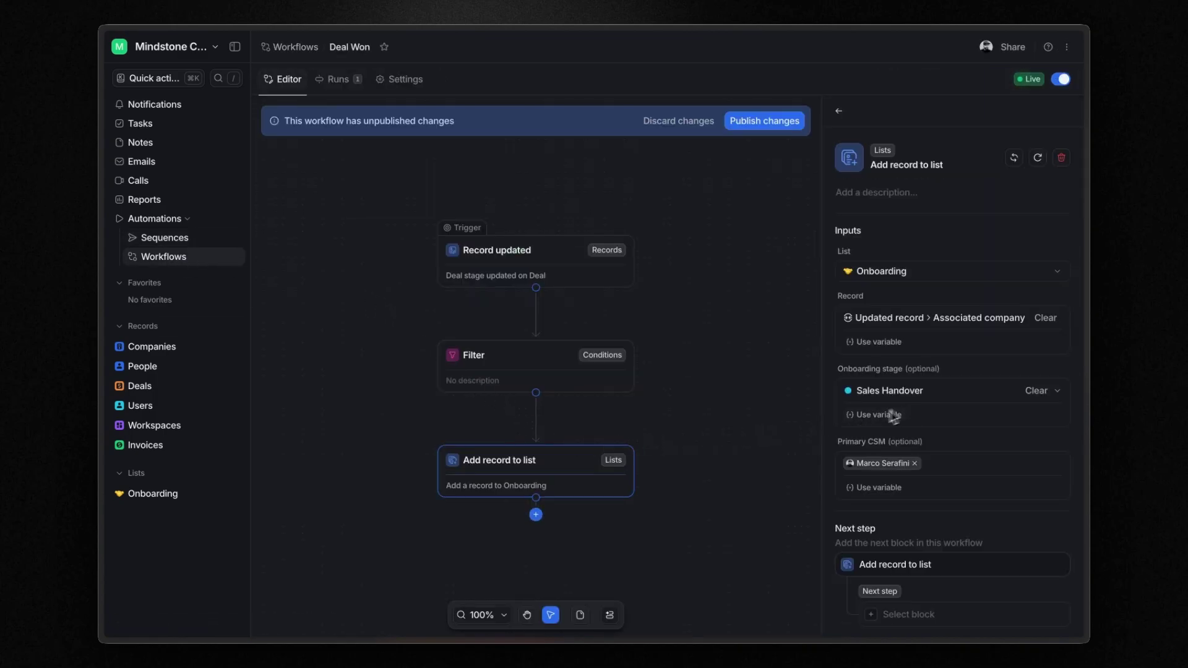
{"action": "left_click", "coordinate": [535, 515]}
{"action": "type", "text": "enr"}
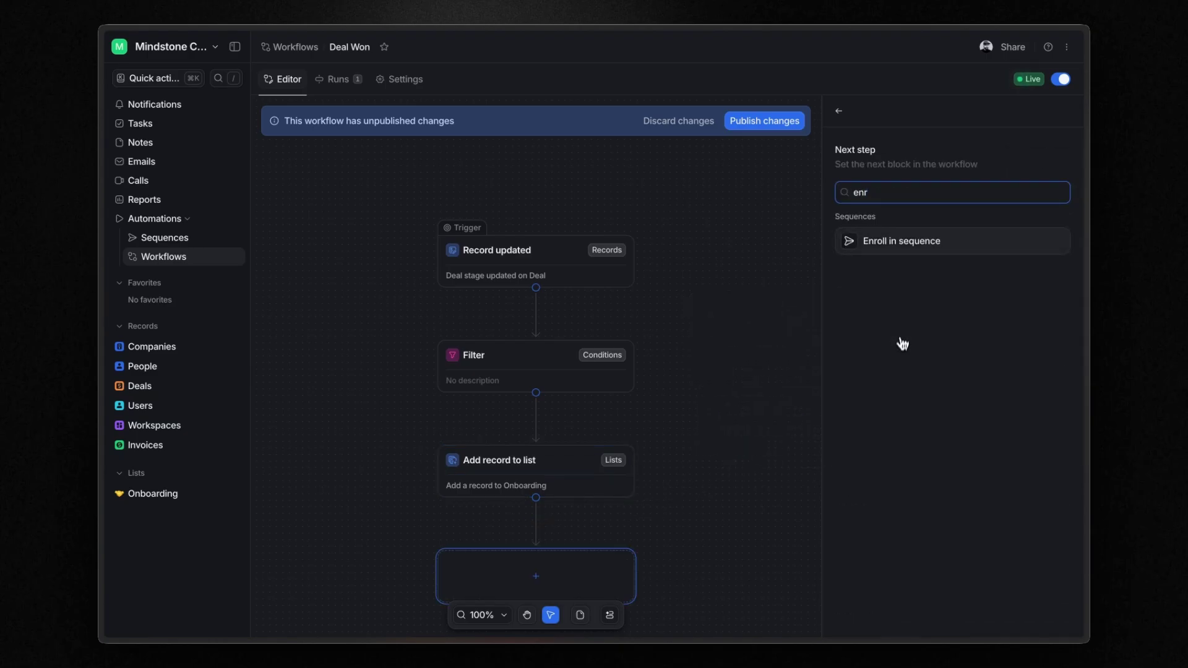
{"action": "left_click", "coordinate": [910, 241]}
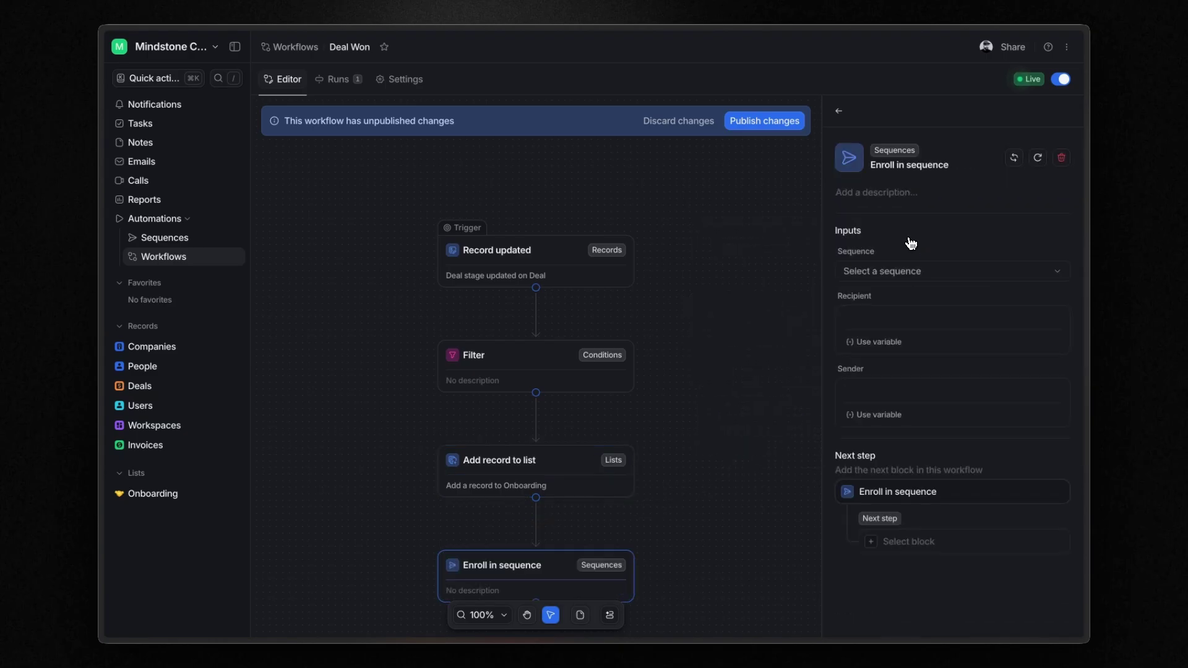
- Enroll the deal's associated people in the Welcome Email Sequence, sent by the workspace user
{"action": "left_click", "coordinate": [902, 275]}
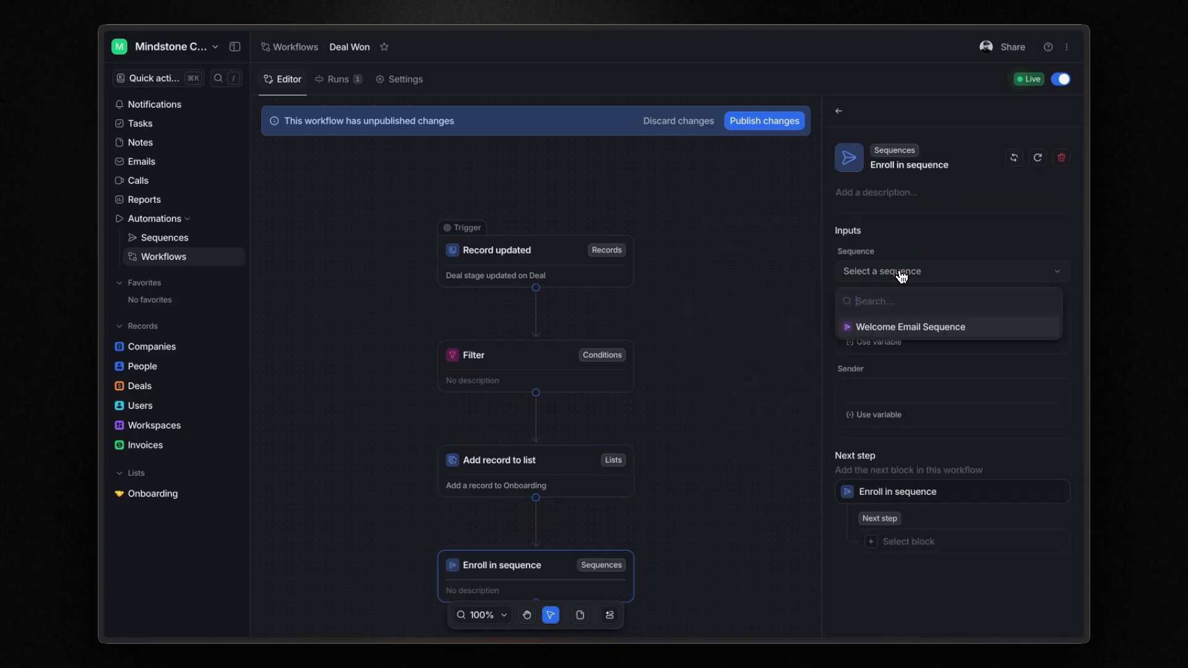
{"action": "left_click", "coordinate": [900, 334]}
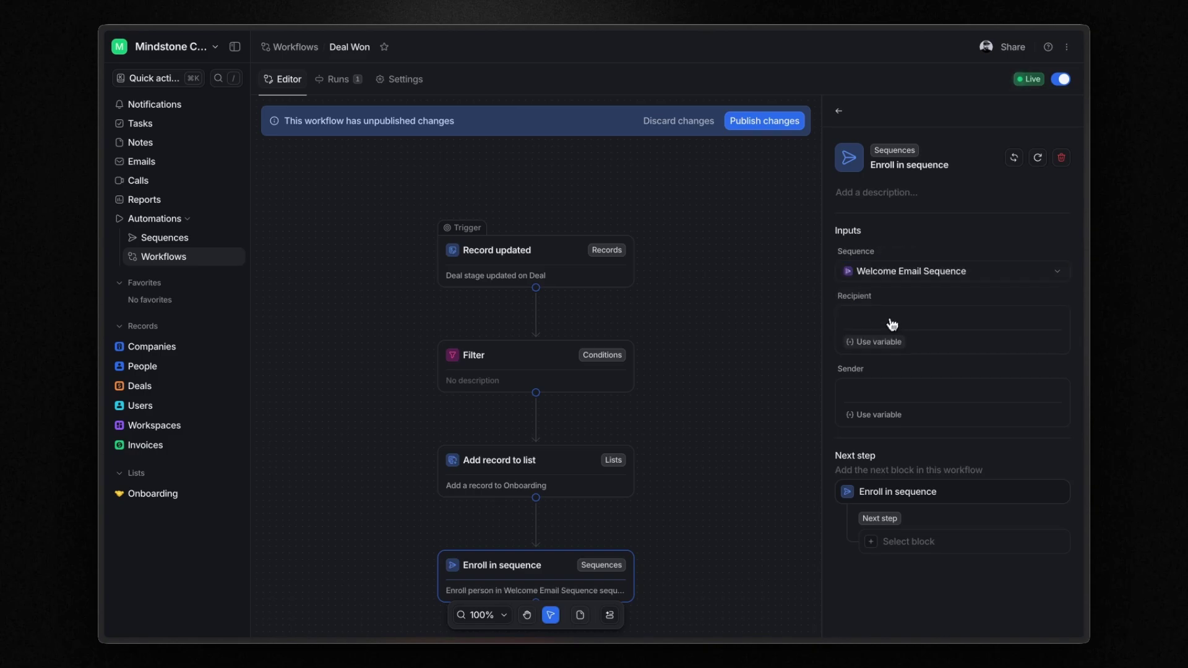
{"action": "left_click", "coordinate": [891, 340]}
{"action": "left_click", "coordinate": [897, 444]}
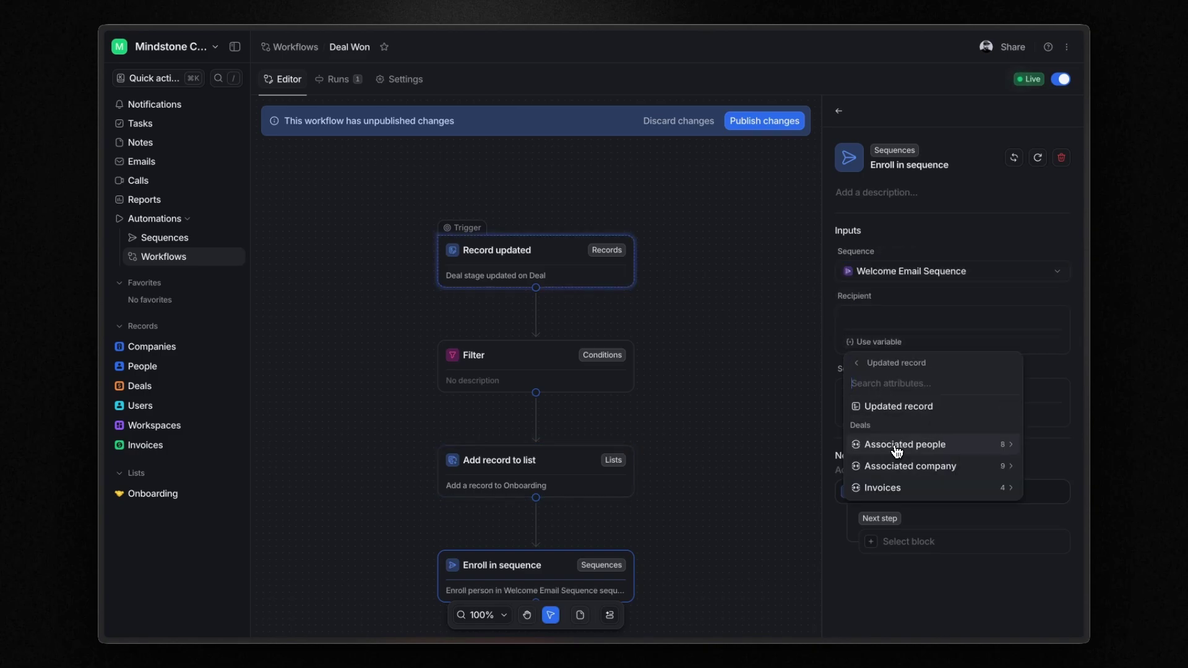
{"action": "left_click", "coordinate": [923, 450]}
{"action": "left_click", "coordinate": [923, 415]}
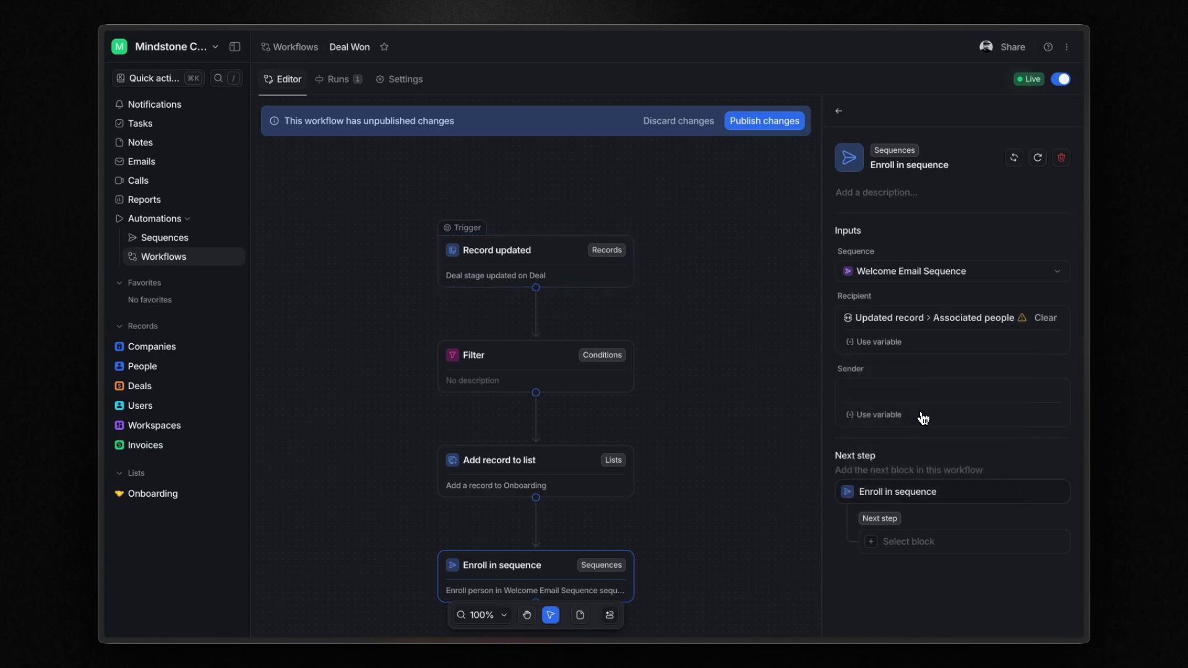
{"action": "left_click", "coordinate": [870, 393]}
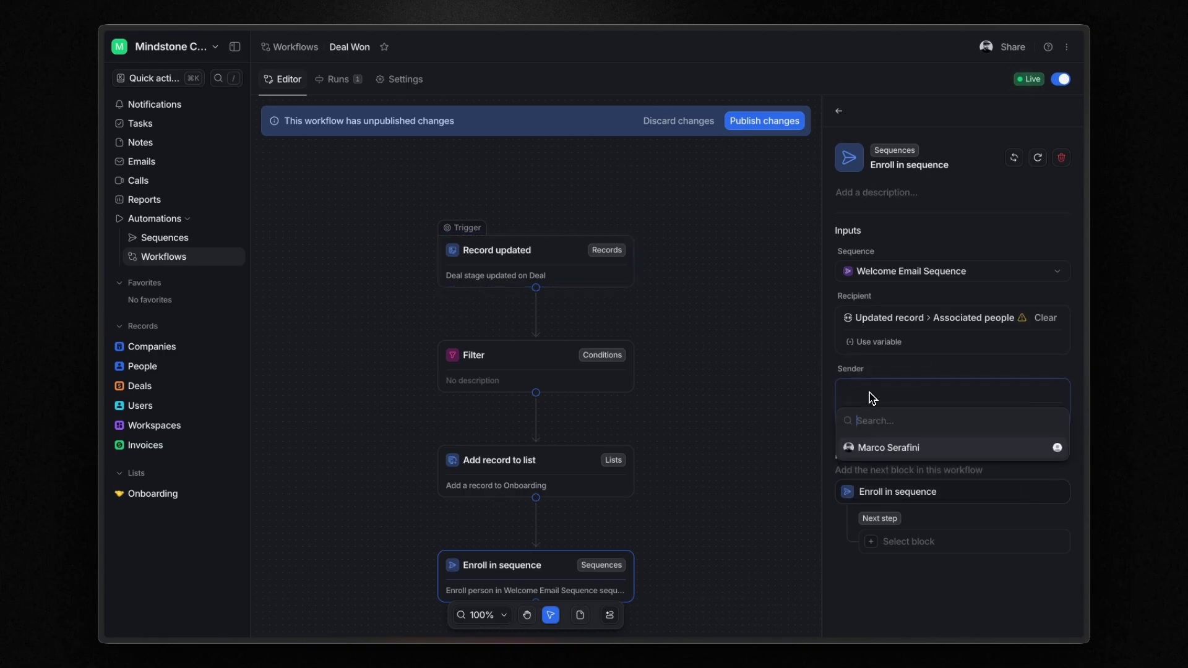
{"action": "left_click", "coordinate": [889, 444]}
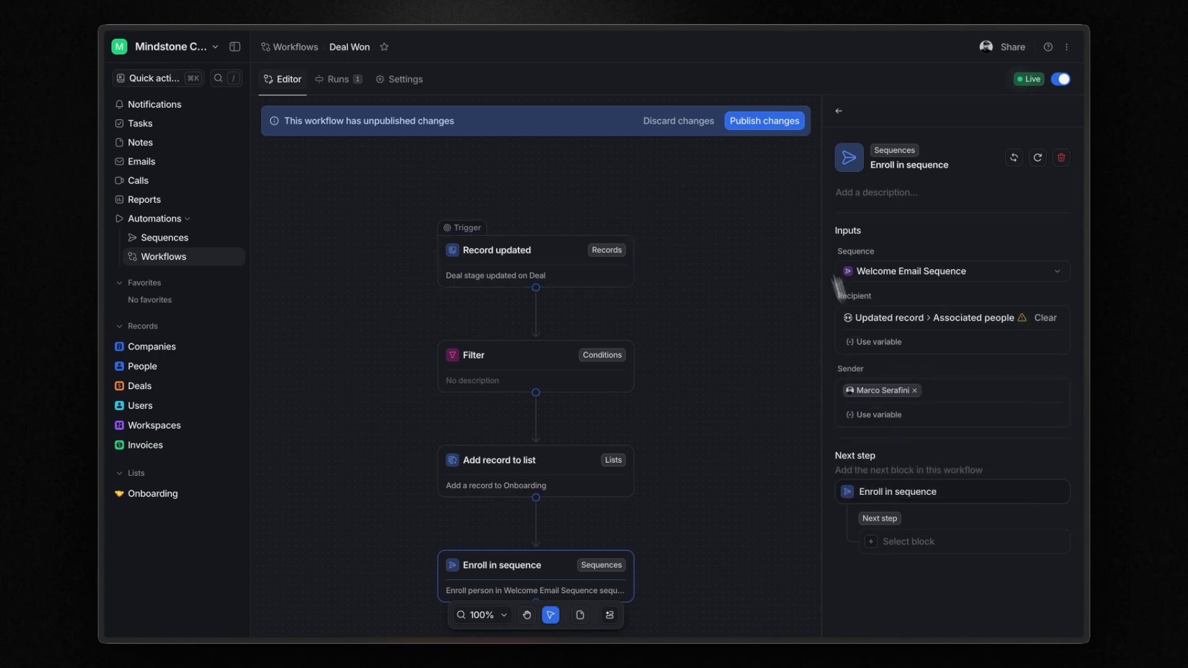
- Publish and confirm the Deal Won workflow changes
{"action": "left_click", "coordinate": [791, 123]}
{"action": "left_click", "coordinate": [726, 359]}
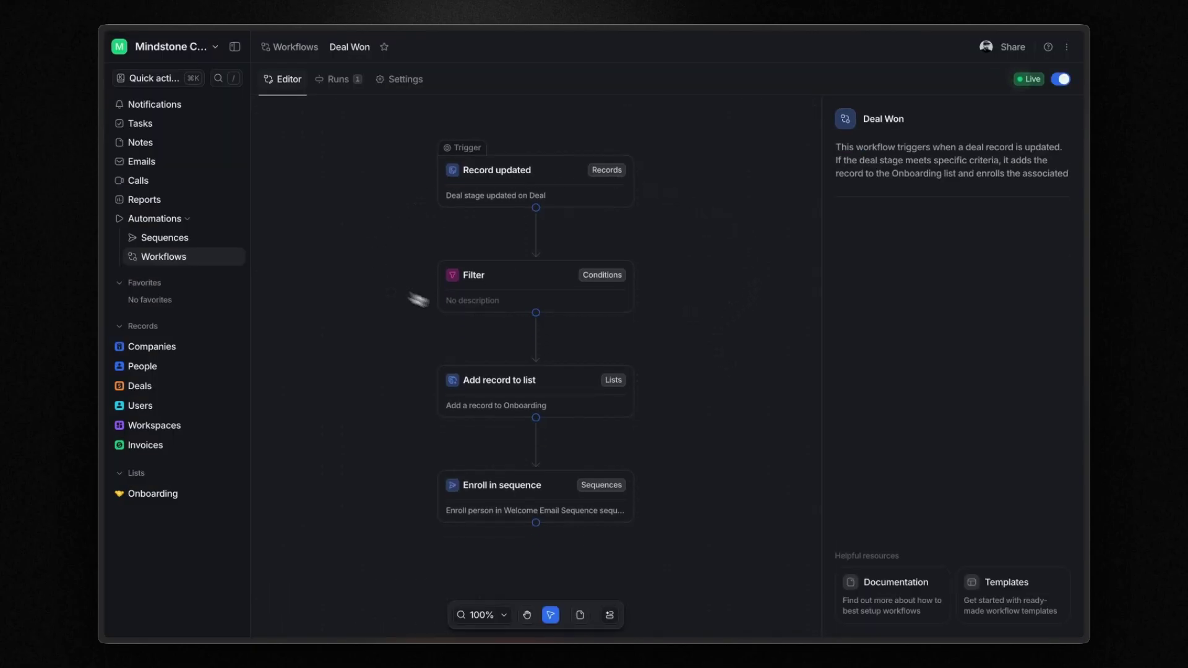
{"action": "left_click", "coordinate": [172, 244]}
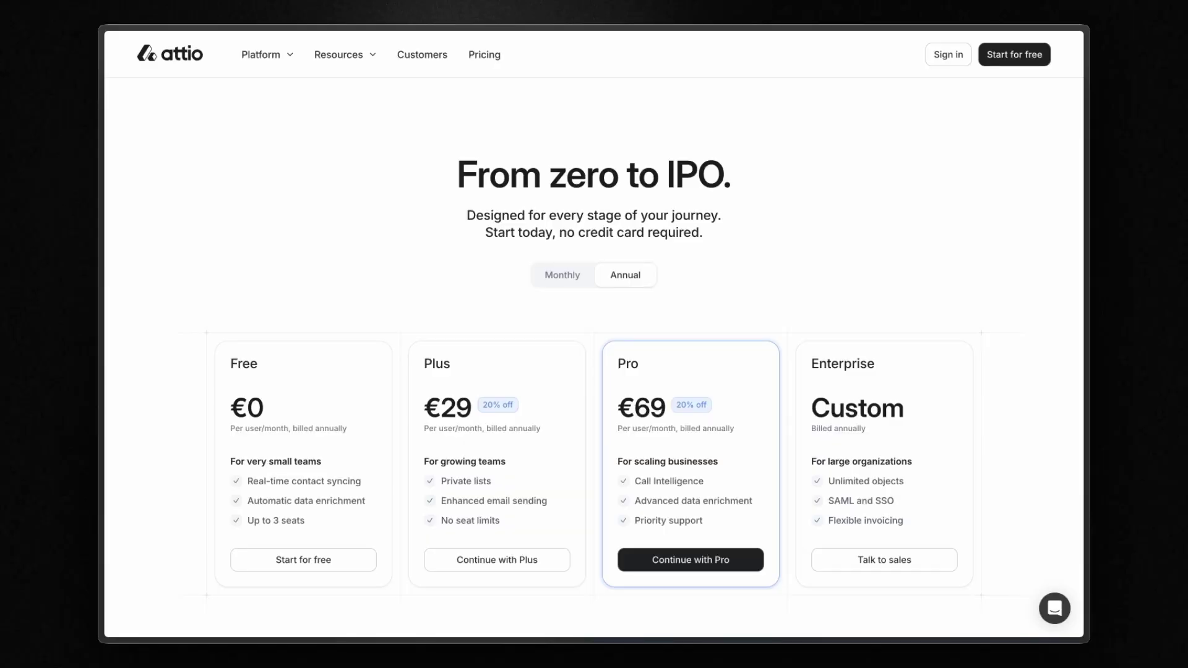
- Scroll down the pricing comparison table to the company enrichment ratings
{"action": "scroll", "coordinate": [594, 359], "scroll_direction": "down", "scroll_amount": 3}
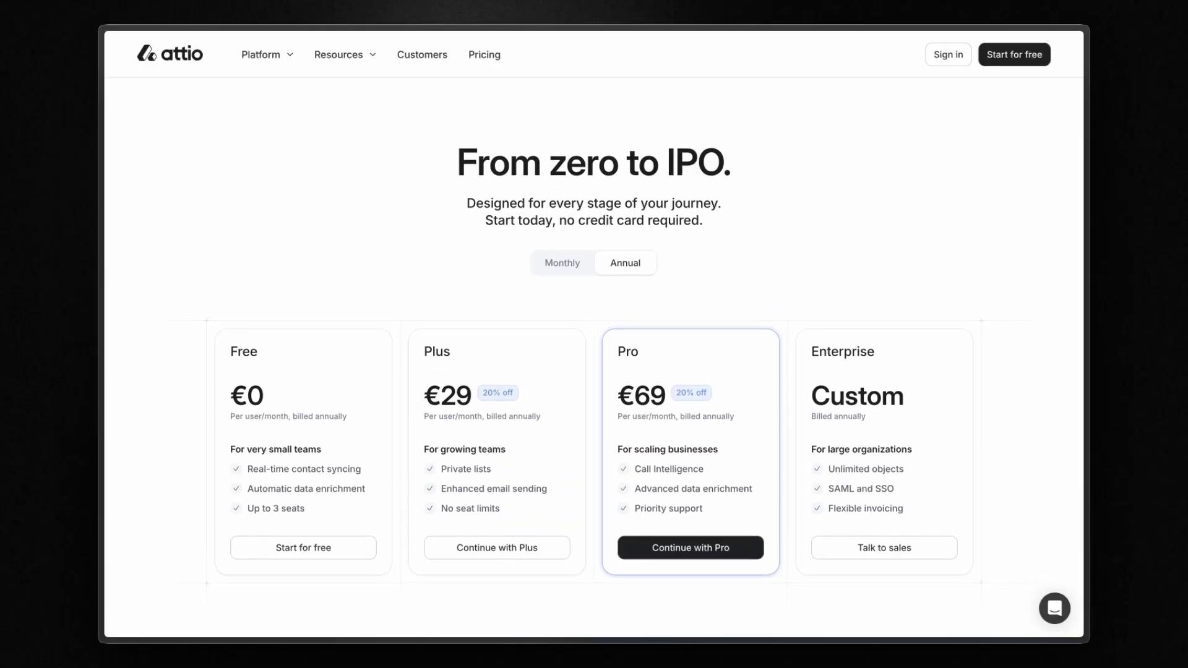
{"action": "scroll", "coordinate": [594, 359], "scroll_direction": "down", "scroll_amount": 12}
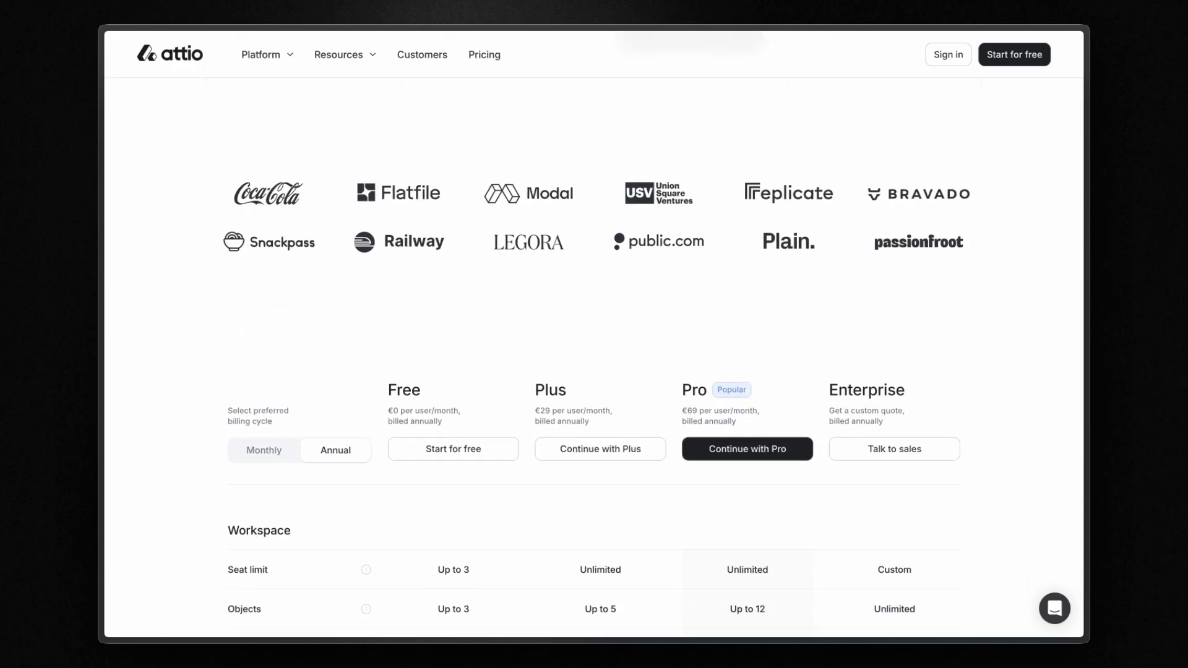
{"action": "scroll", "coordinate": [766, 283], "scroll_direction": "down", "scroll_amount": 5}
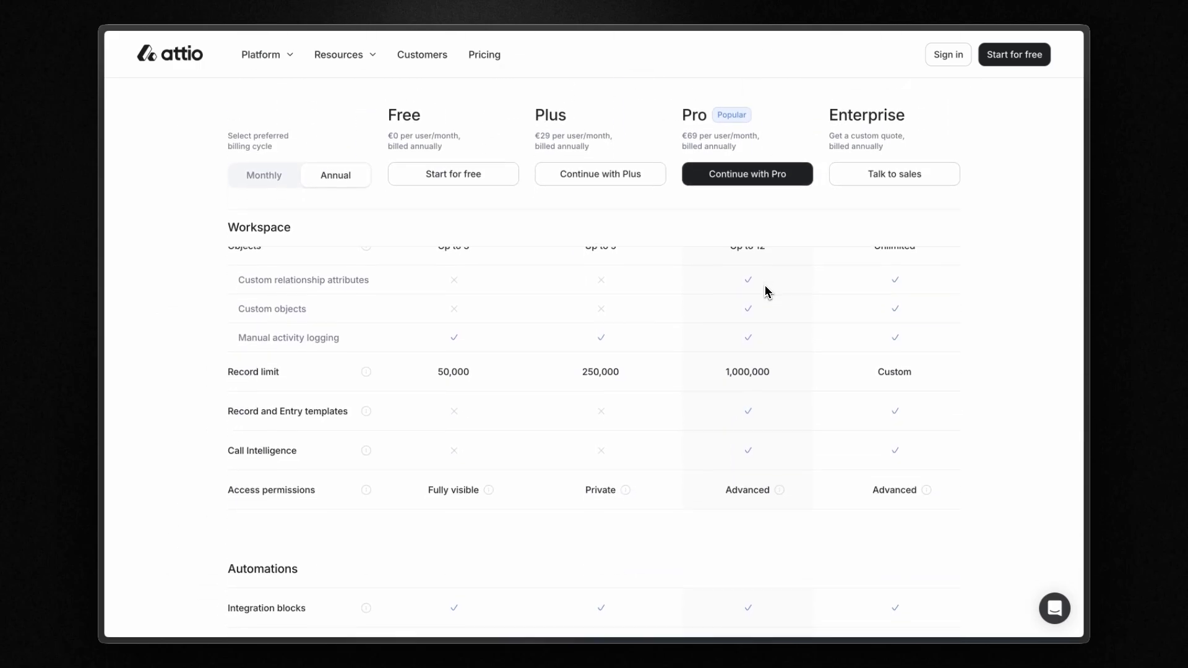
{"action": "scroll", "coordinate": [761, 370], "scroll_direction": "down", "scroll_amount": 5}
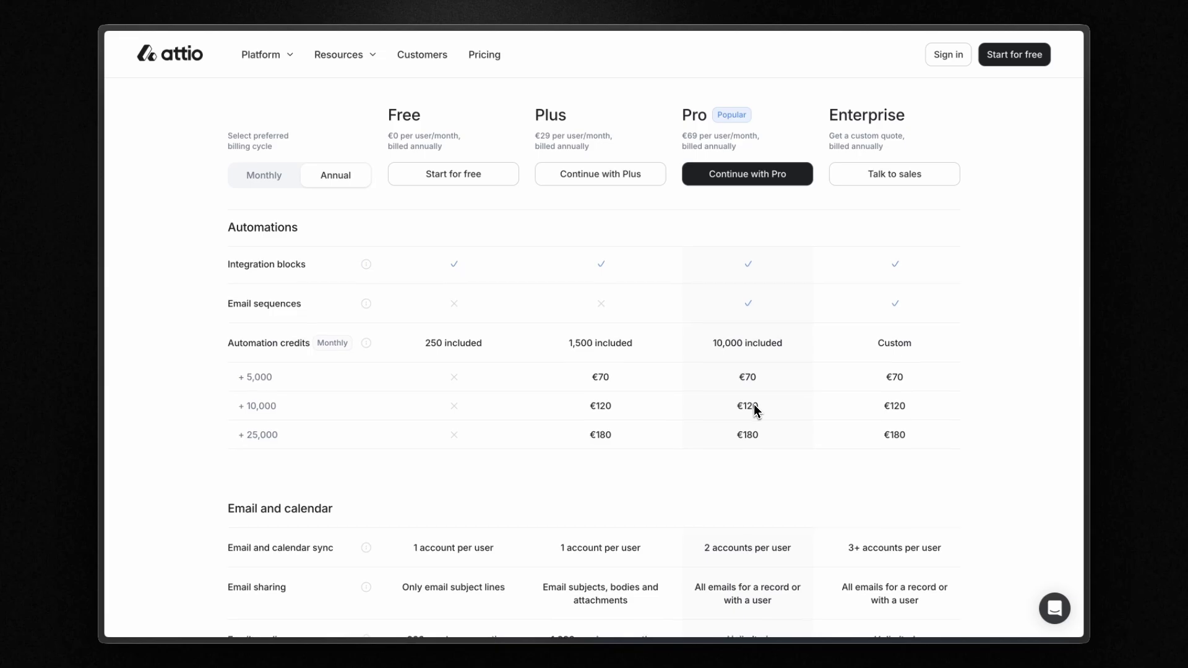
{"action": "scroll", "coordinate": [753, 405], "scroll_direction": "down", "scroll_amount": 5}
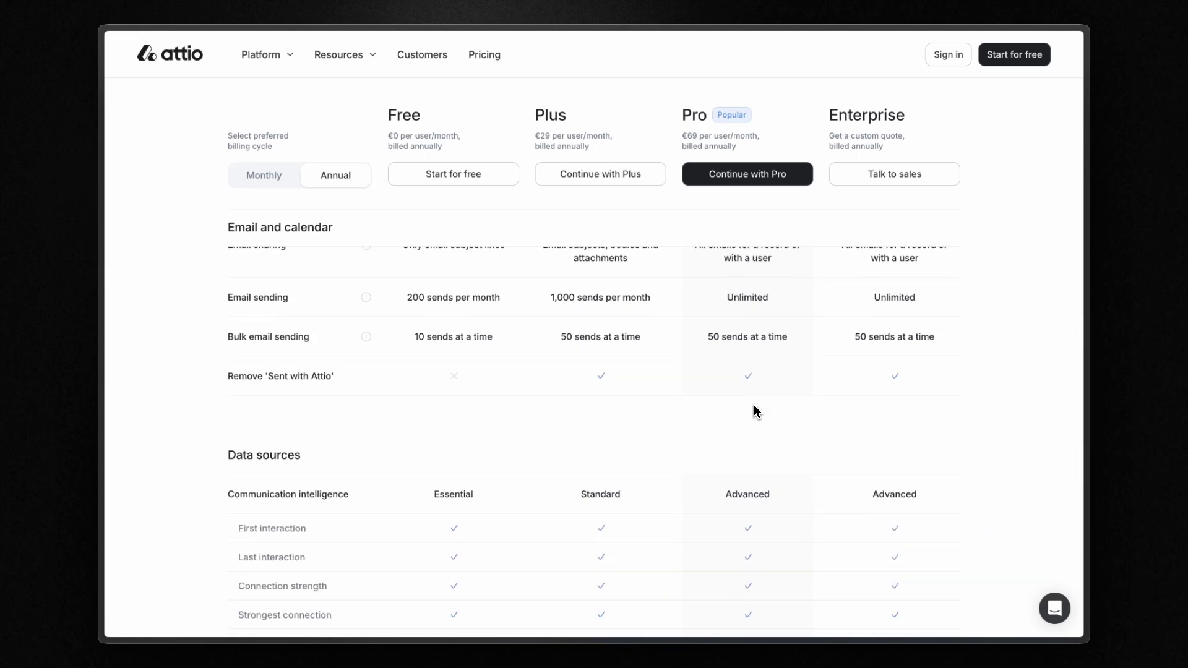
{"action": "scroll", "coordinate": [754, 405], "scroll_direction": "down", "scroll_amount": 7}
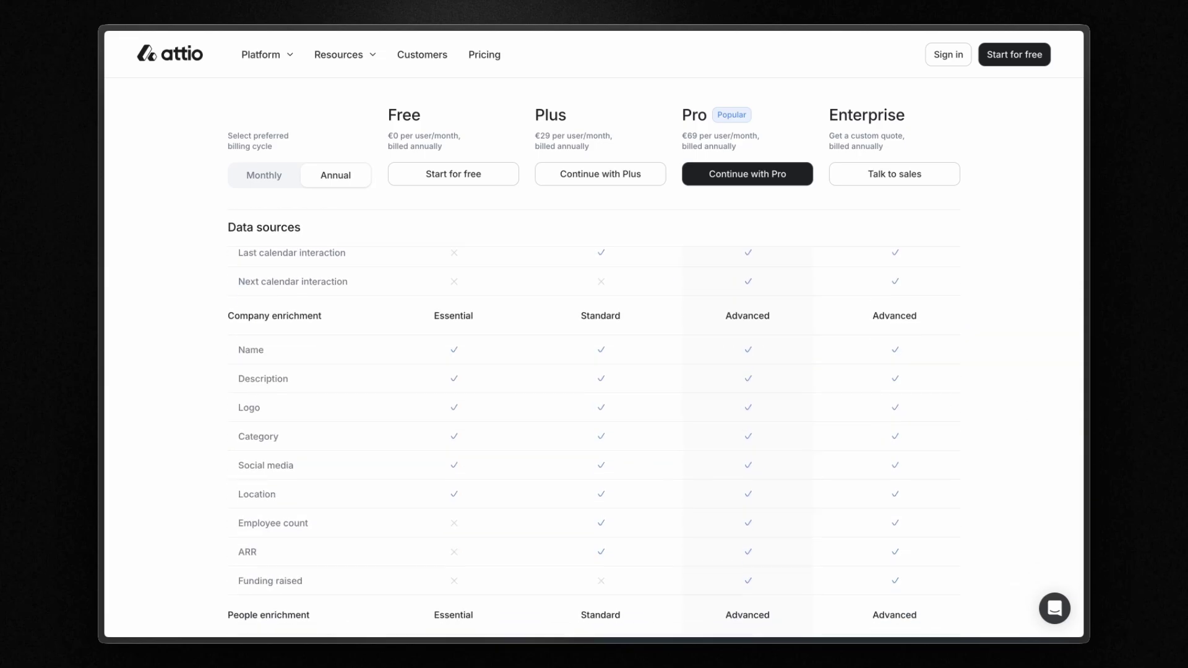